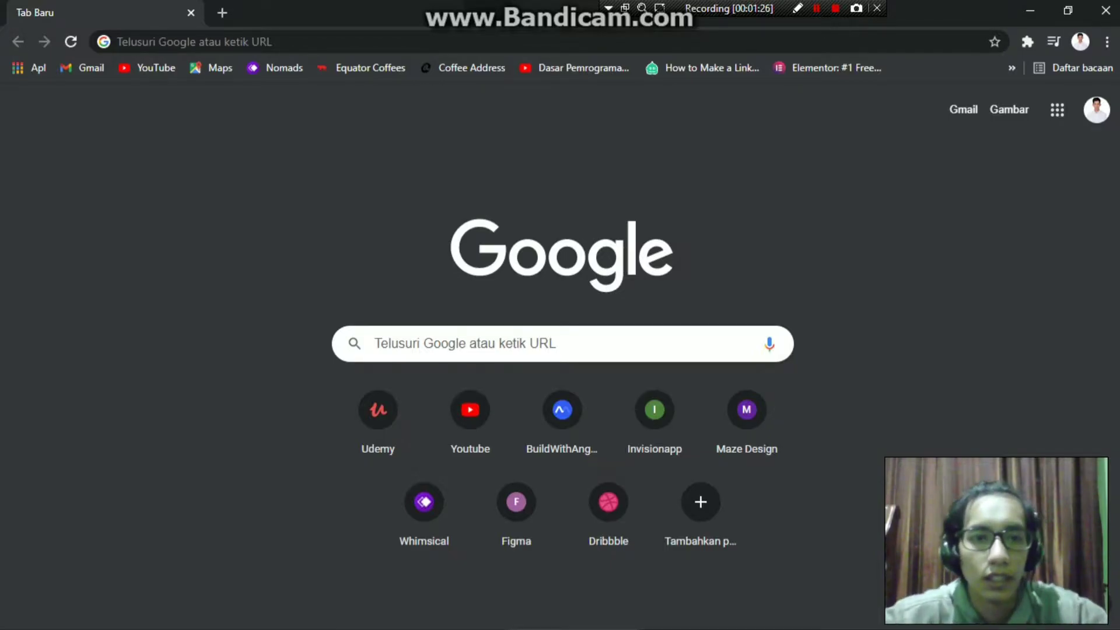
# - Open the AWS Educate website at awseducate.com
pyautogui.click(194, 42)
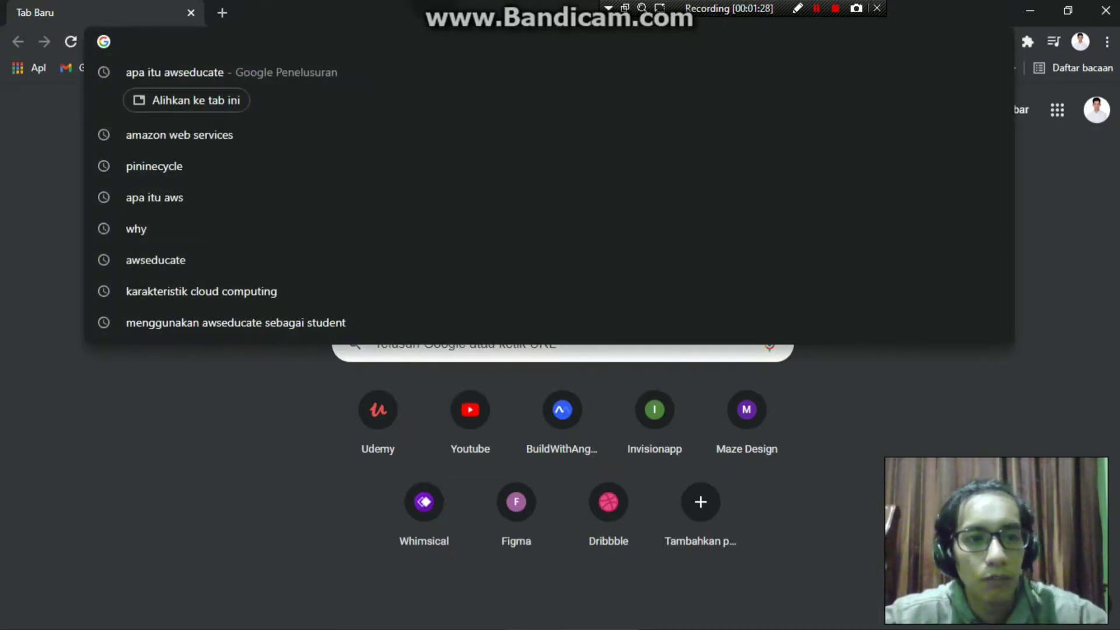
pyautogui.click(115, 356)
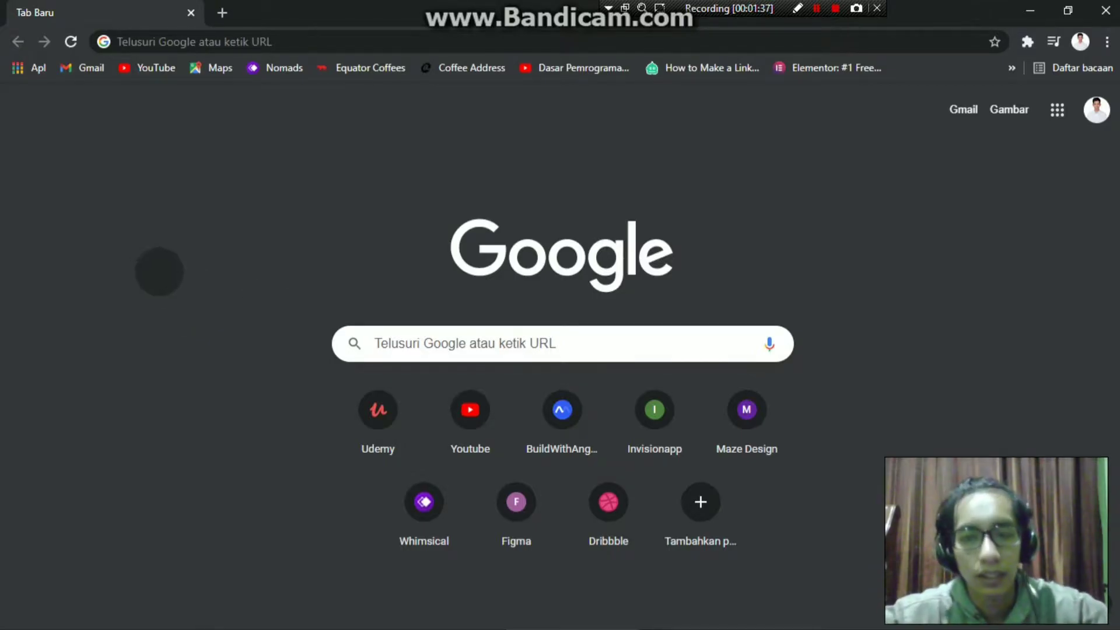
pyautogui.hotkey('ctrl', 'l')
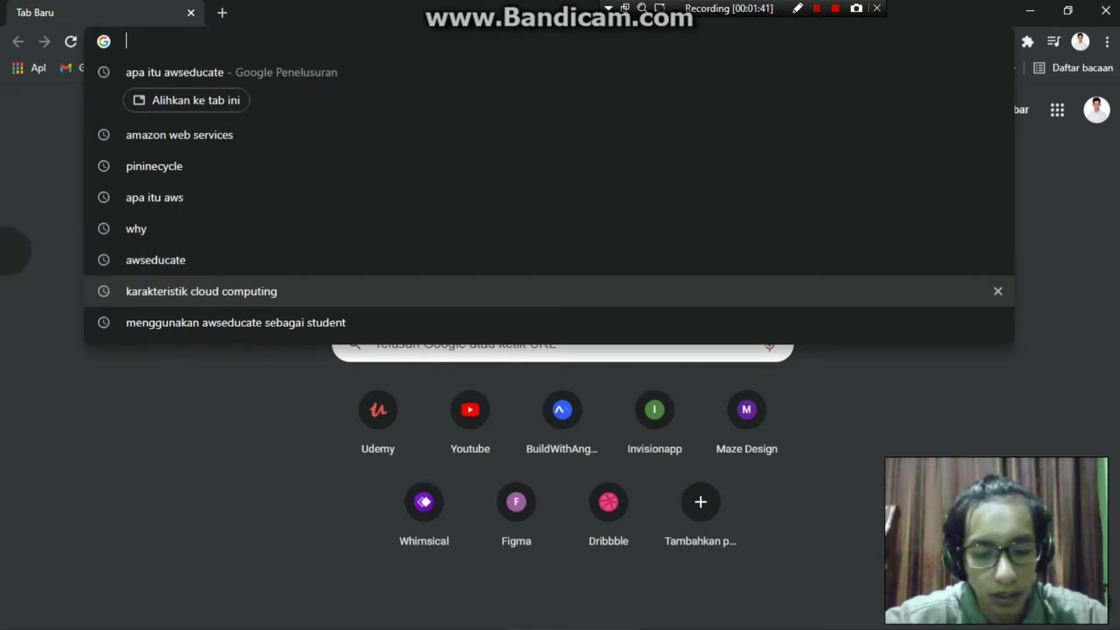
pyautogui.write('aws')
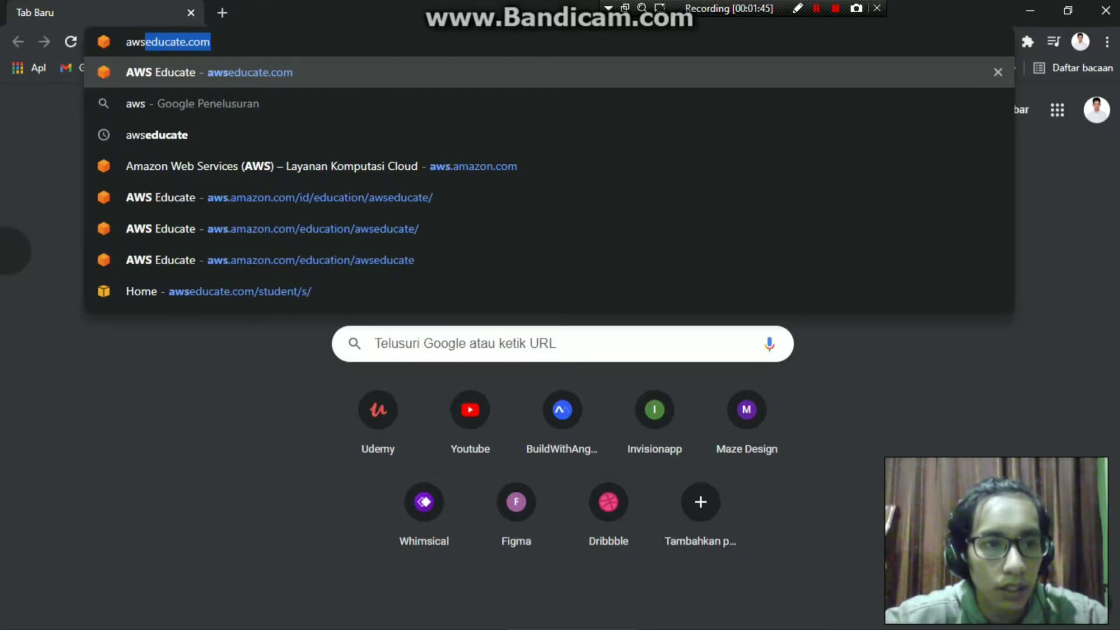
pyautogui.press('Return')
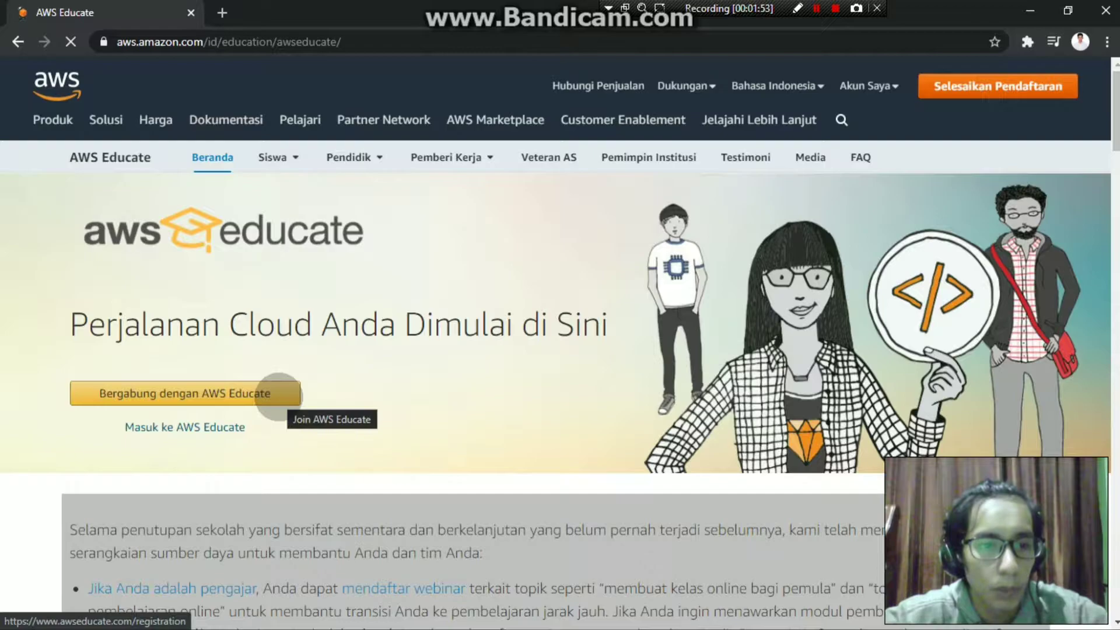
# - Start an application to join AWS Educate and choose the Student role
pyautogui.click(296, 394)
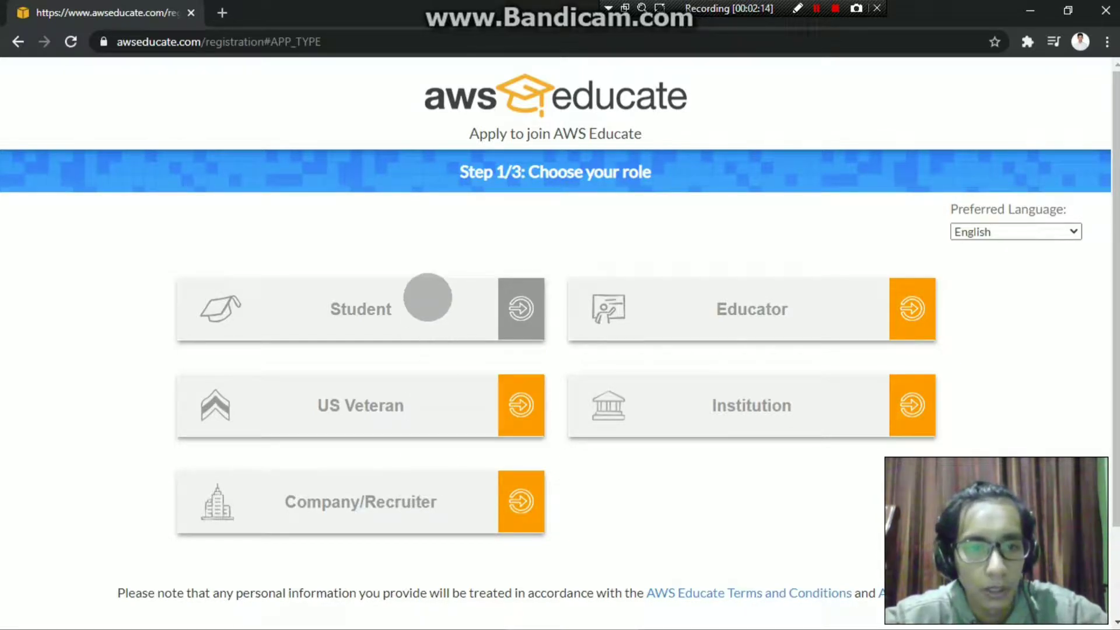
pyautogui.click(428, 297)
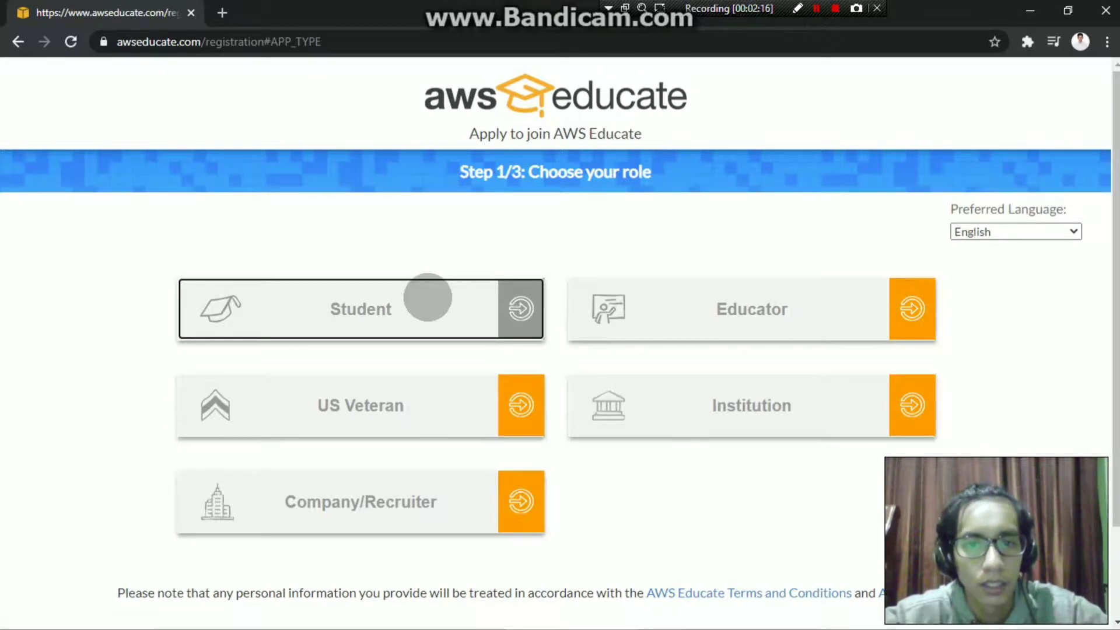
pyautogui.click(521, 308)
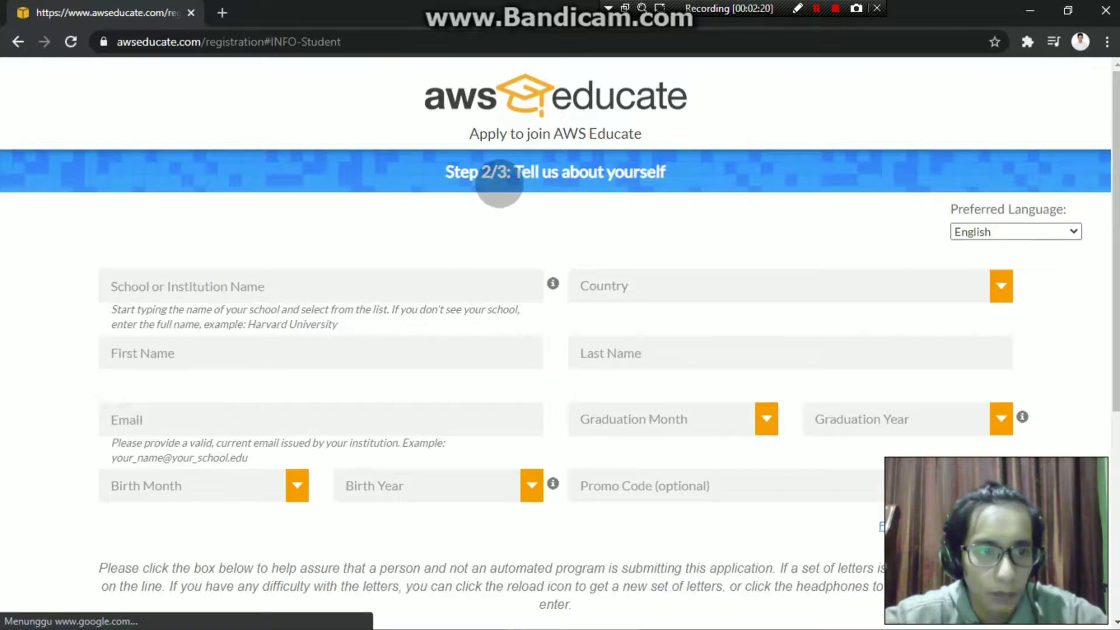
# - Review the student registration form, from the school, name and date fields down to the reCAPTCHA check
pyautogui.scroll(-2, 500, 187)
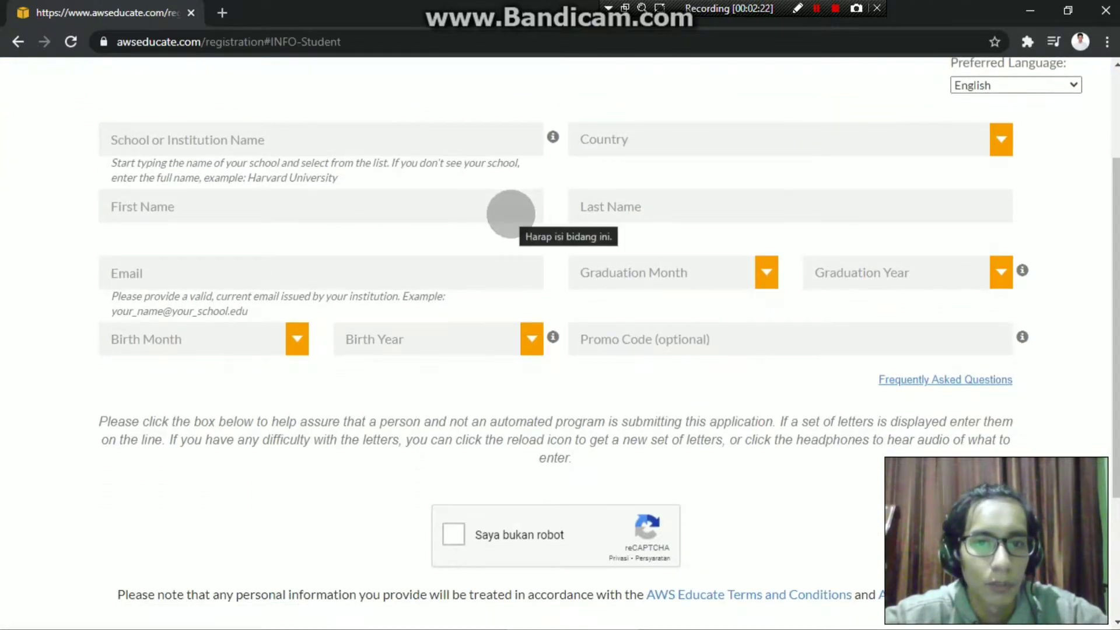
pyautogui.scroll(2, 510, 215)
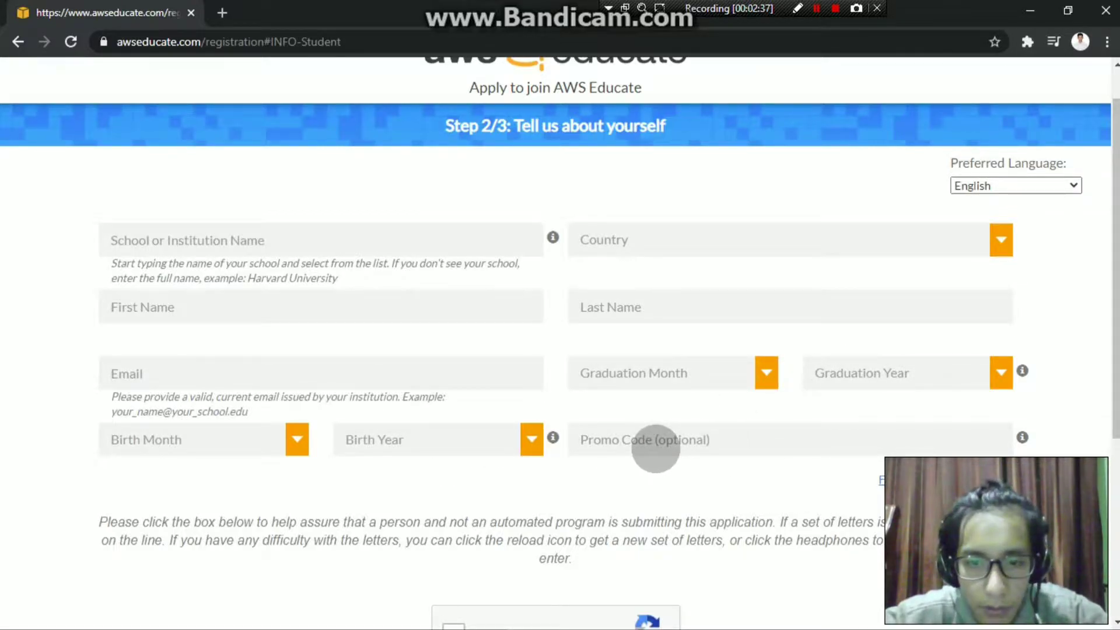
pyautogui.scroll(-3, 655, 448)
pyautogui.scroll(2, 655, 452)
pyautogui.scroll(-2, 655, 449)
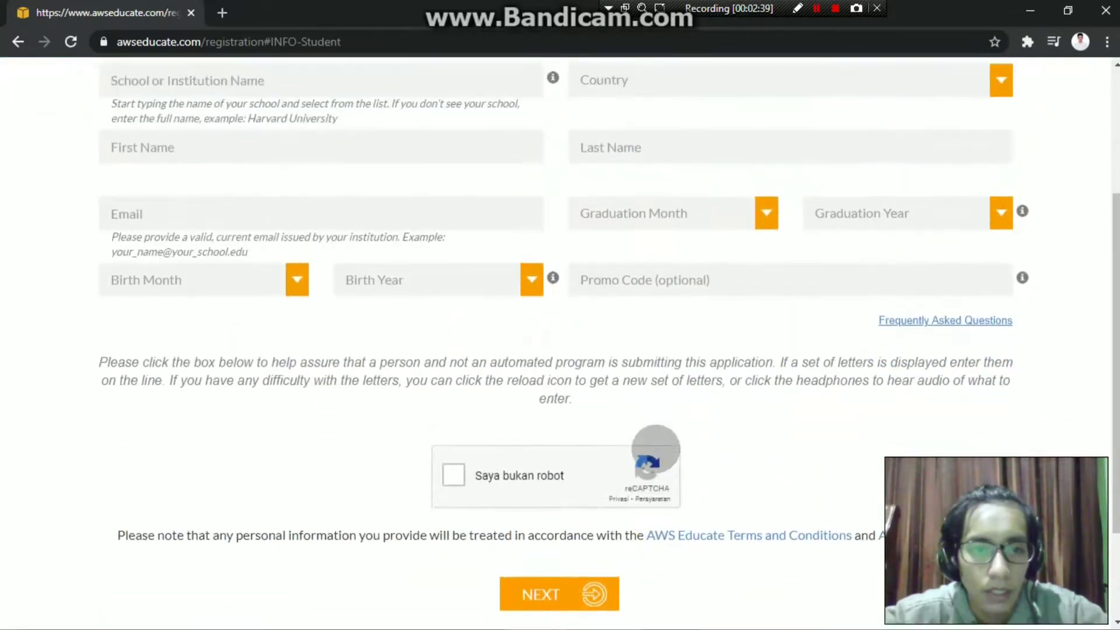
pyautogui.scroll(3, 655, 448)
pyautogui.scroll(-4, 450, 471)
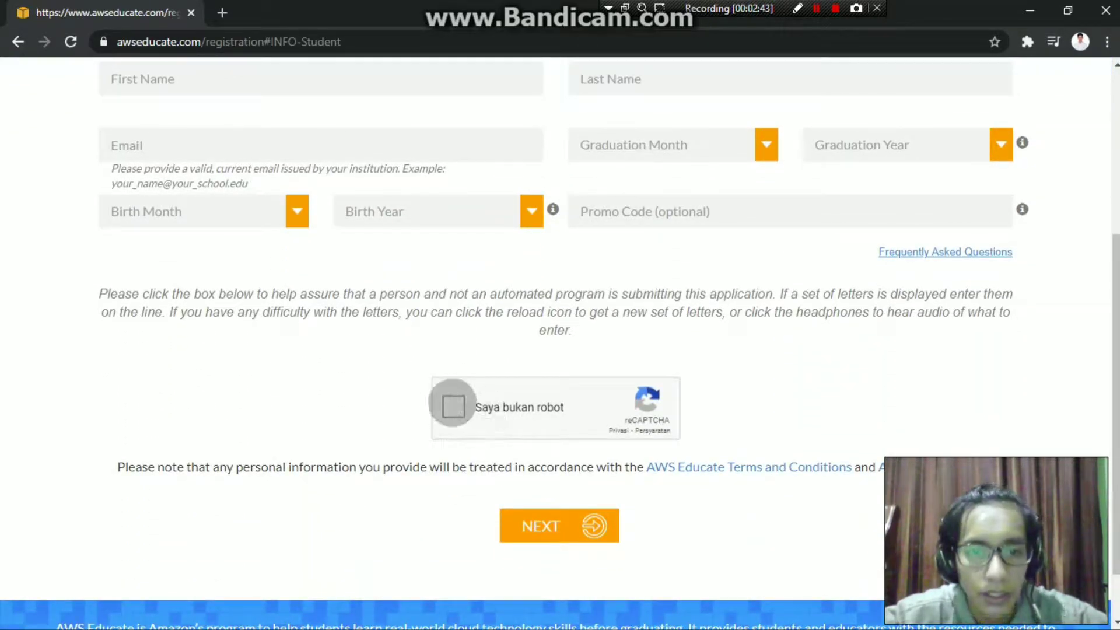
pyautogui.scroll(3, 285, 294)
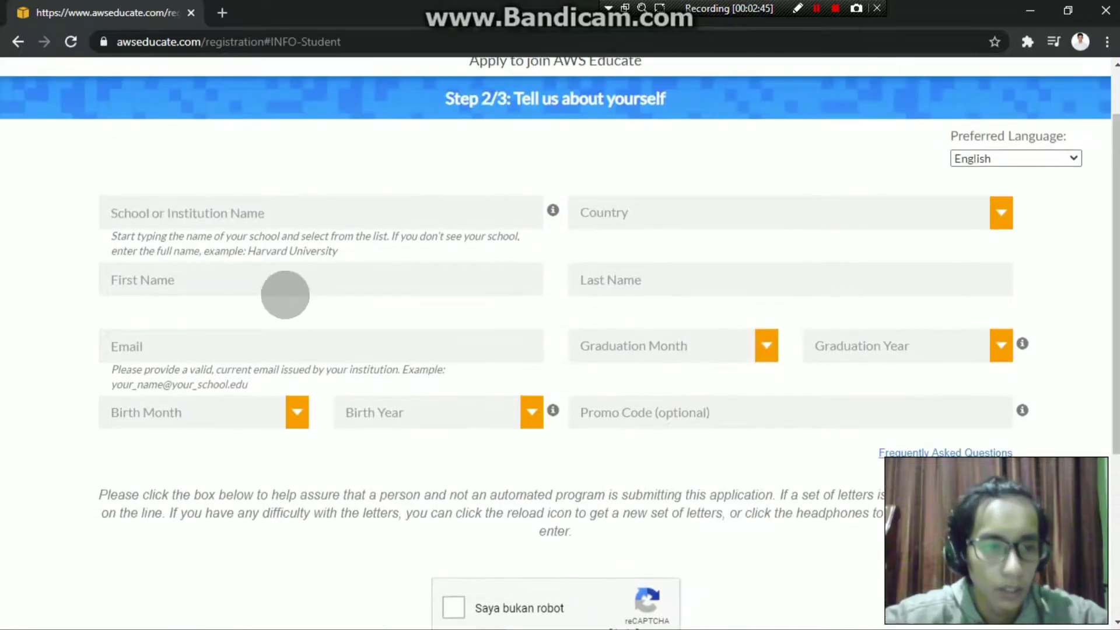
# - Fill in the registration form's Email field with the saved student e-mail address
pyautogui.click(273, 345)
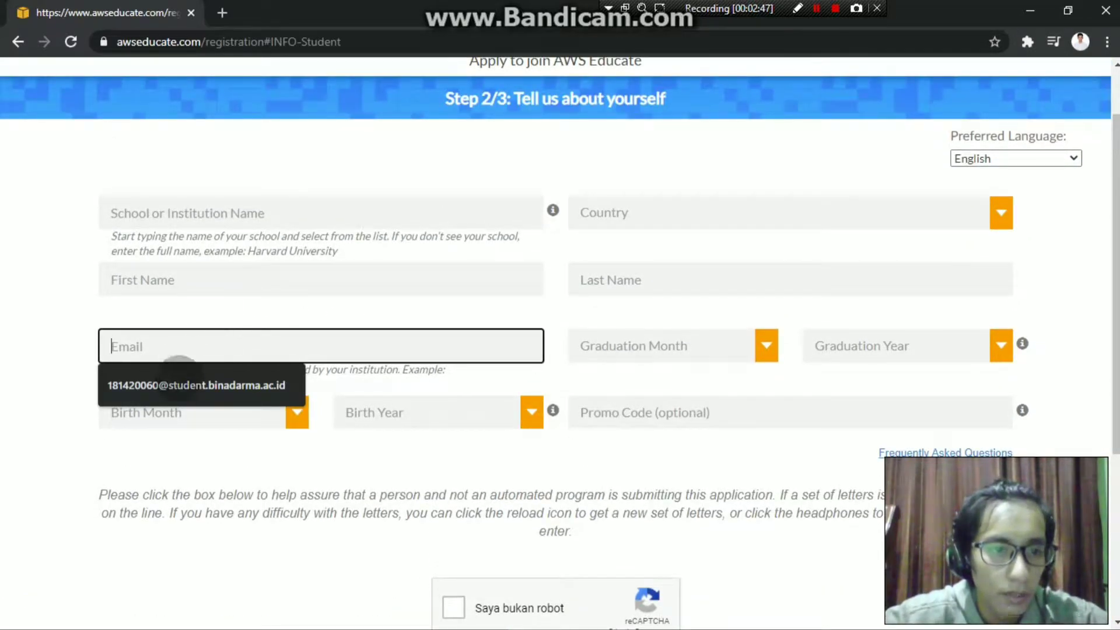
pyautogui.click(181, 384)
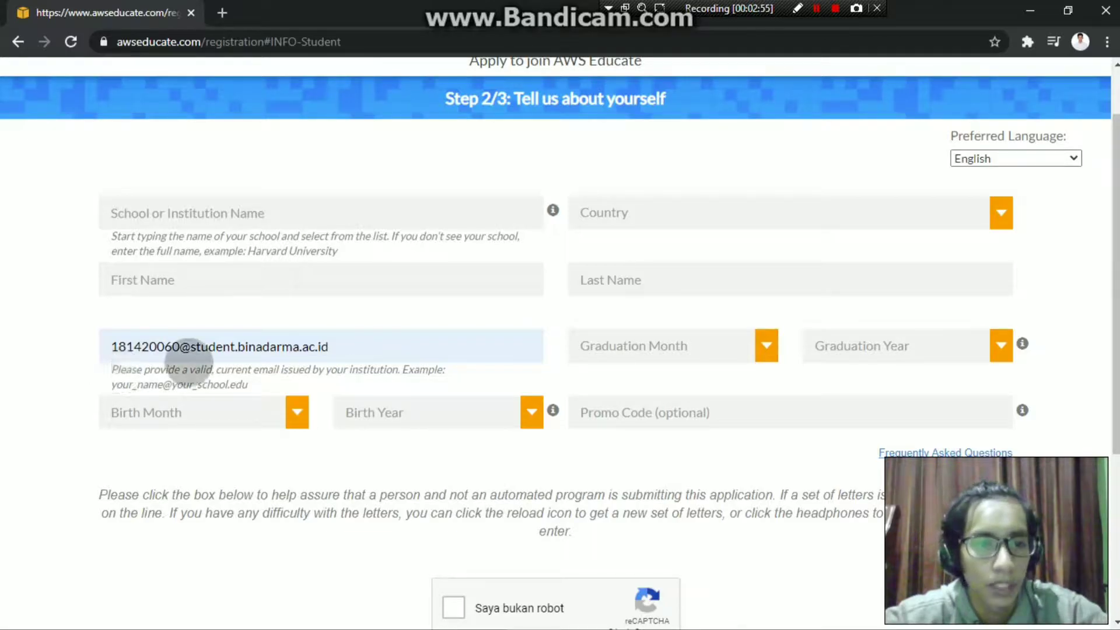
pyautogui.moveTo(382, 349); pyautogui.dragTo(106, 355)
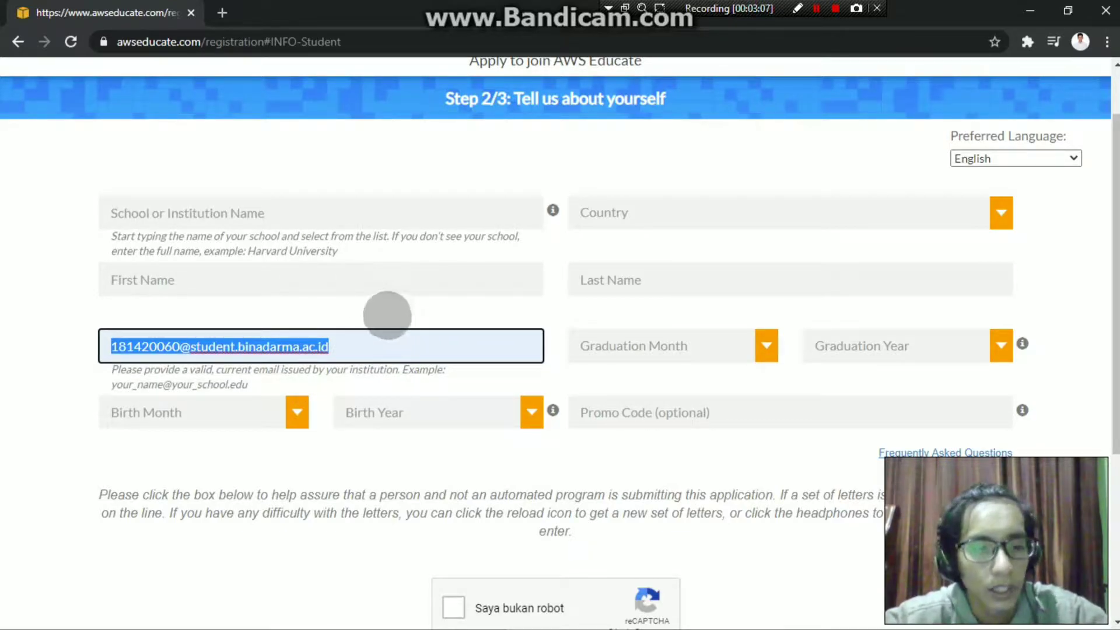
pyautogui.click(419, 315)
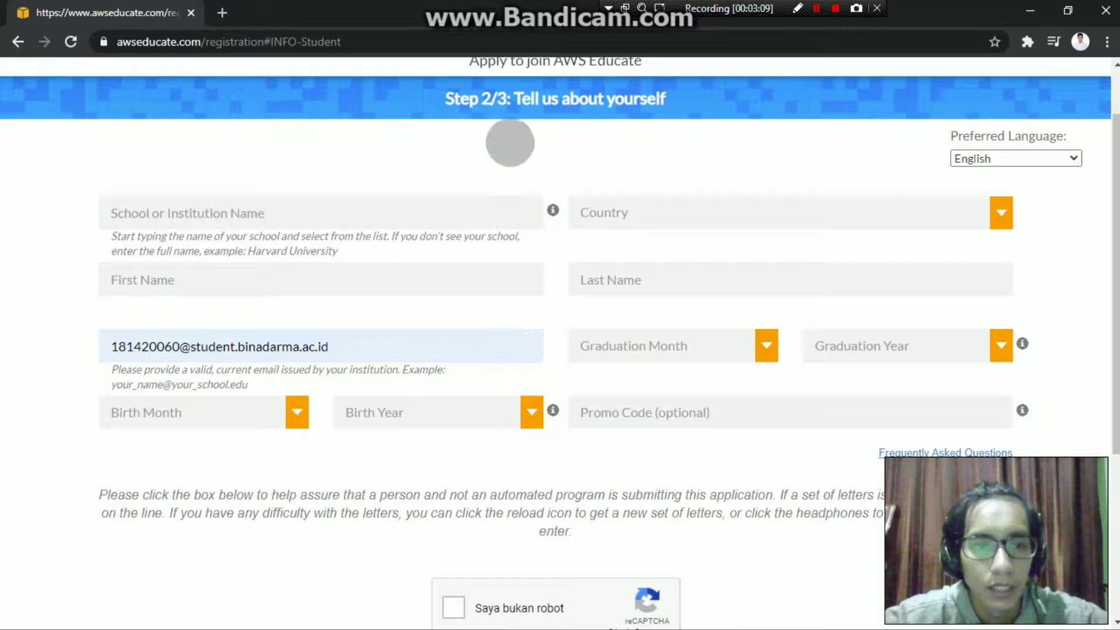
# - Switch to the Gmail inbox, read the Email Verification - AWS Educate Application message, and return to the inbox
pyautogui.scroll(-5, 515, 333)
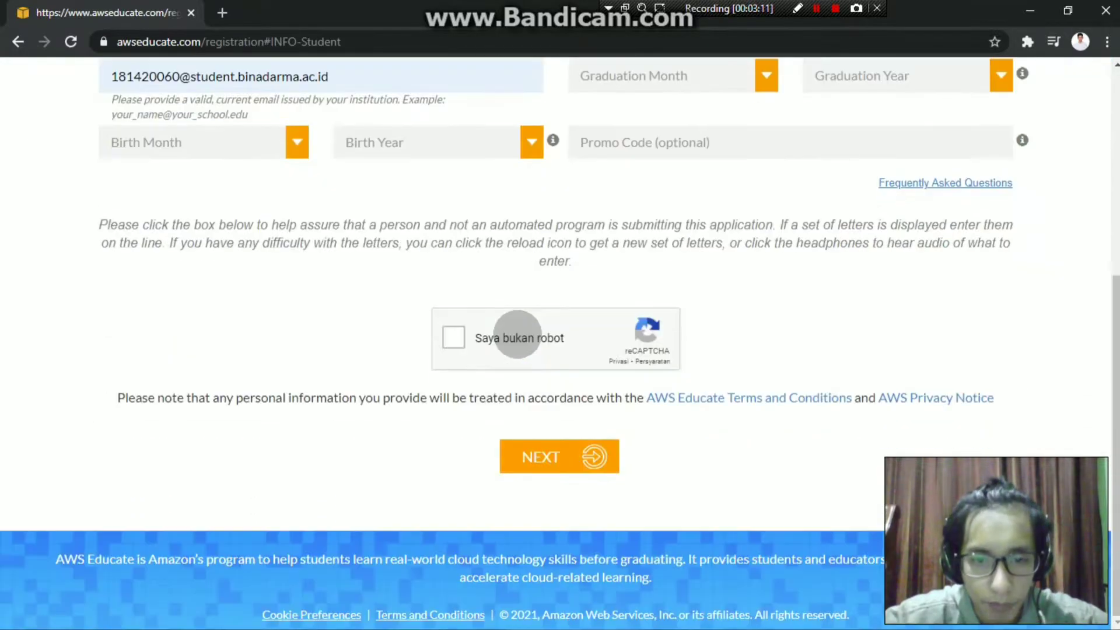
pyautogui.hotkey('alt', 'Tab')
pyautogui.hotkey('alt', 'Tab')
pyautogui.hotkey('alt', 'Tab')
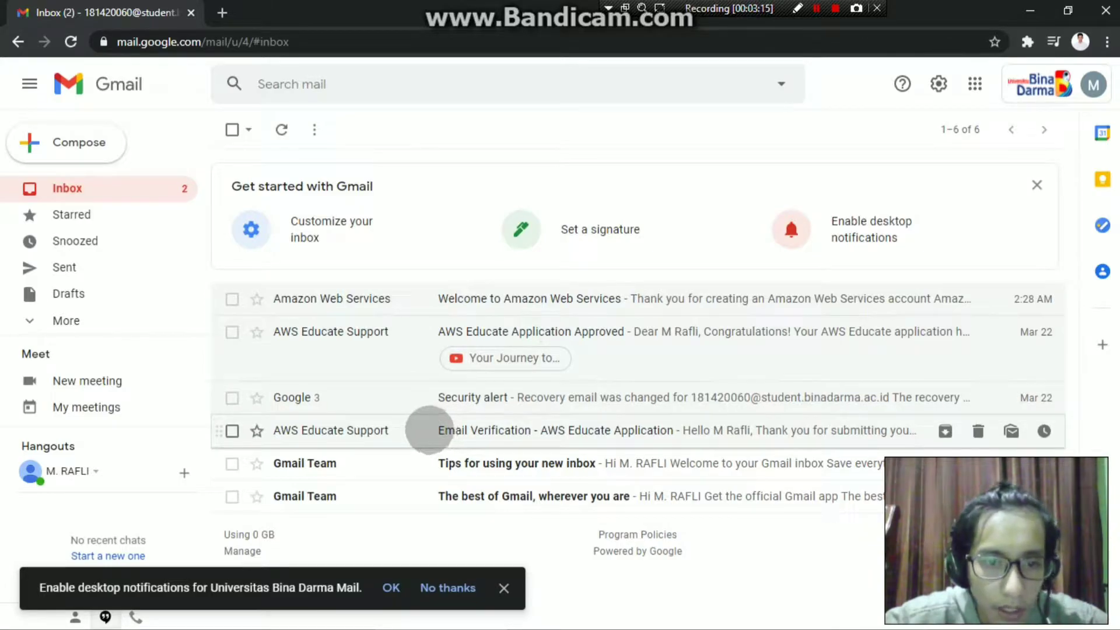
pyautogui.click(438, 430)
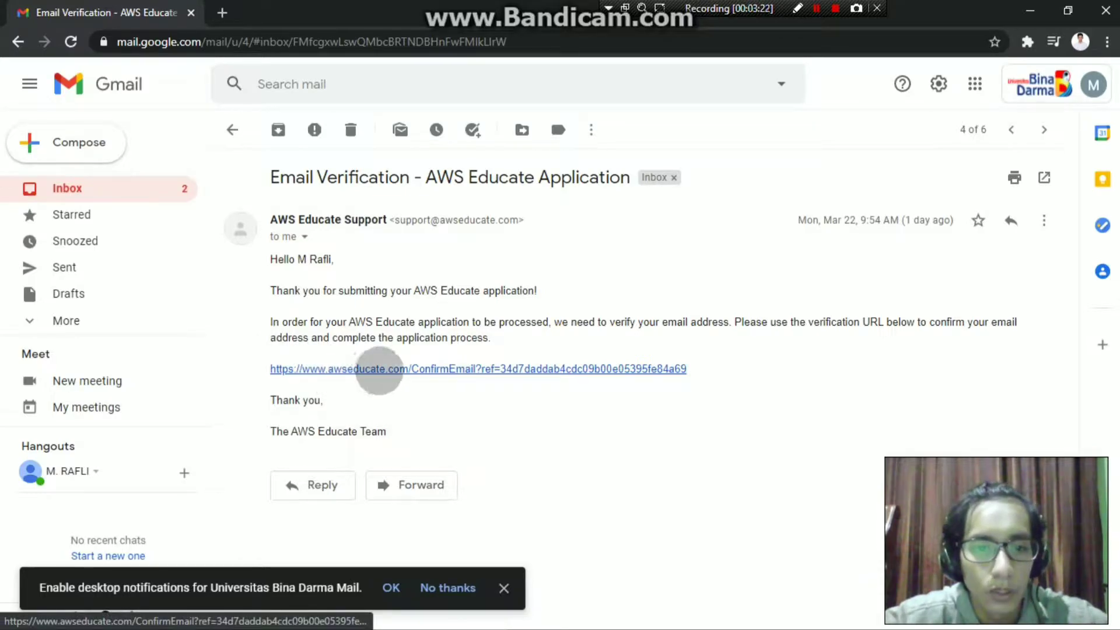
pyautogui.click(232, 130)
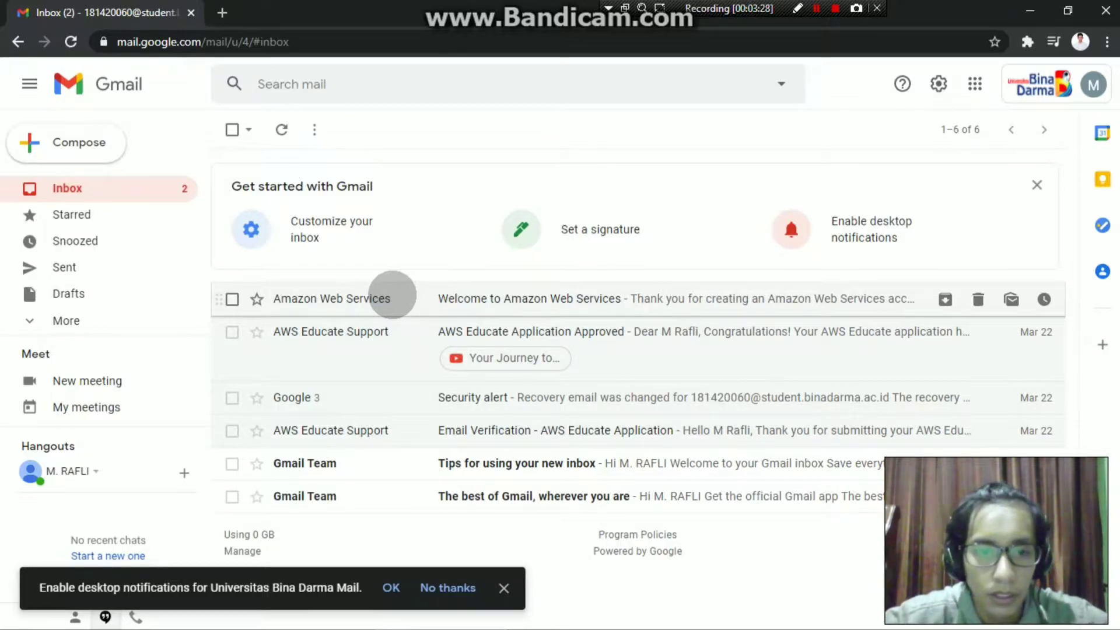
# - Look through the Welcome to Amazon Web Services e-mail, then open the AWS Educate Application Approved message
pyautogui.click(392, 295)
pyautogui.scroll(-5, 424, 288)
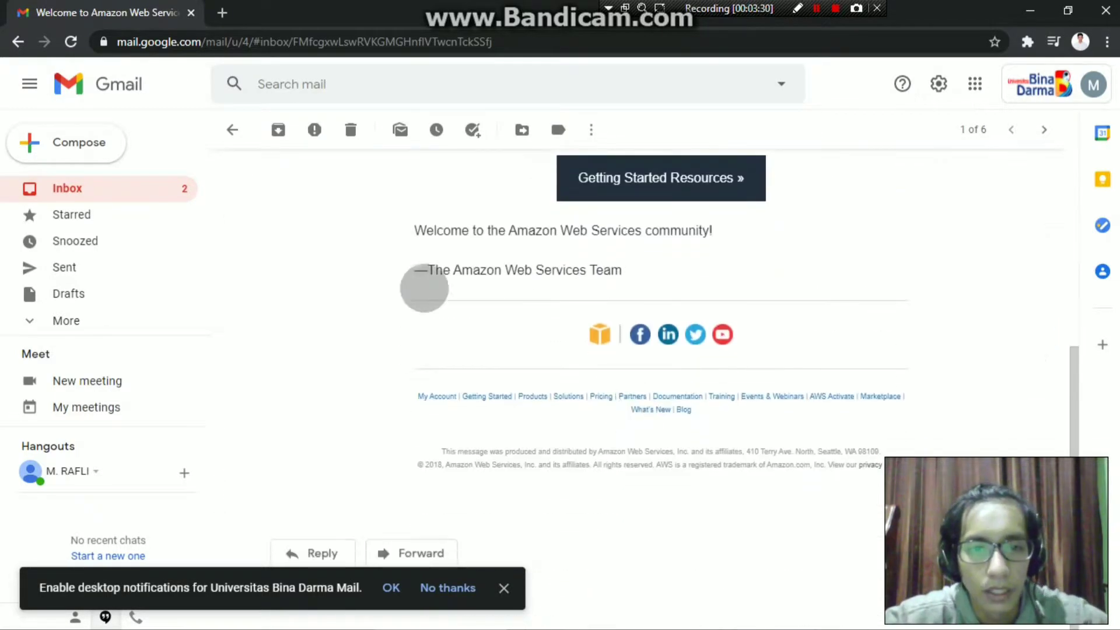
pyautogui.click(232, 129)
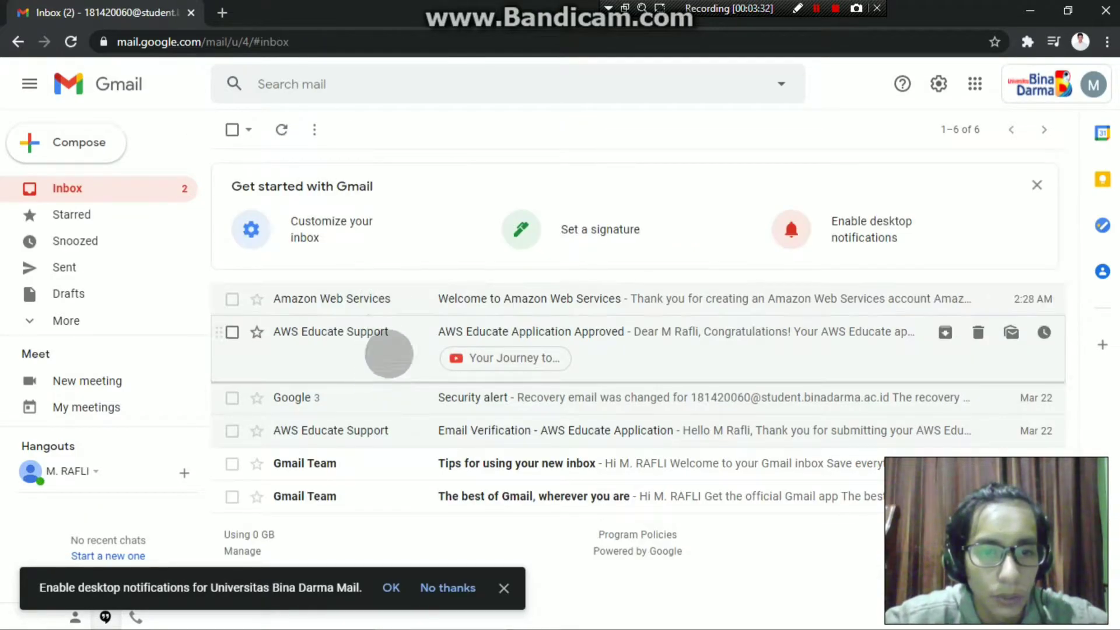
pyautogui.click(390, 350)
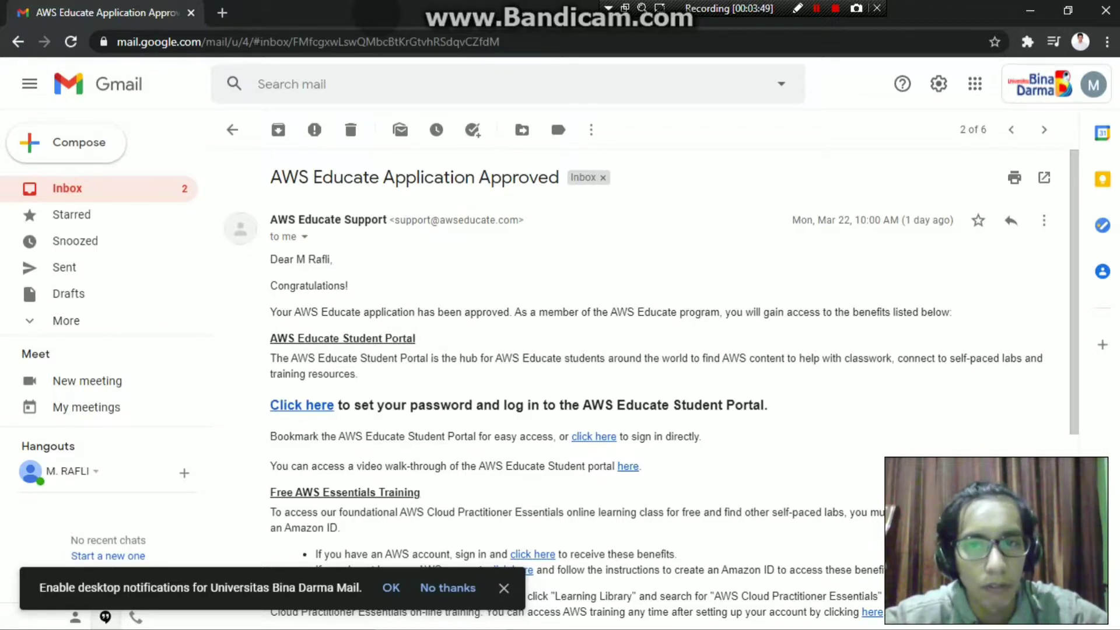
# - Switch back to the registration window, reload the AWS Educate home page from awseducate.com, and open its sign-in page
pyautogui.hotkey('alt', 'Tab')
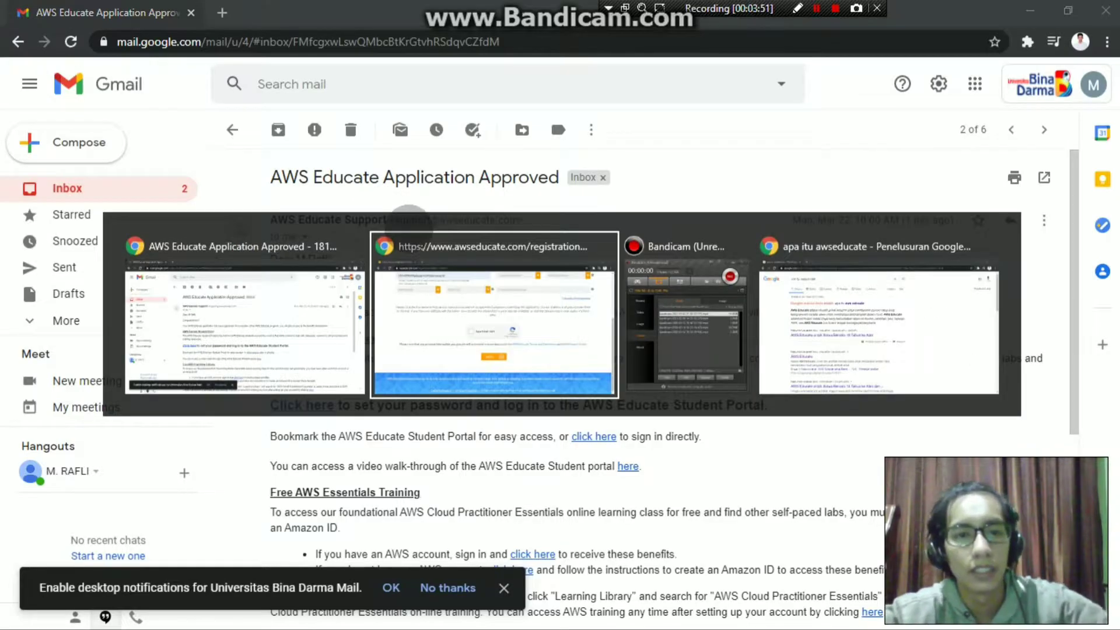
pyautogui.scroll(5, 502, 286)
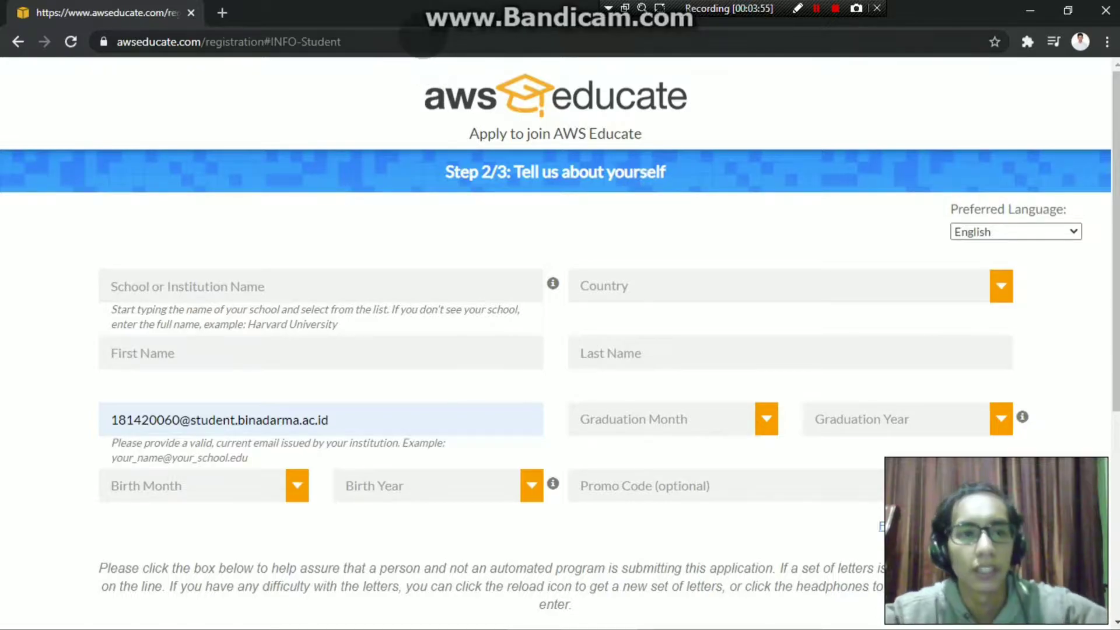
pyautogui.moveTo(423, 42); pyautogui.dragTo(213, 53)
pyautogui.press('BackSpace')
pyautogui.press('Return')
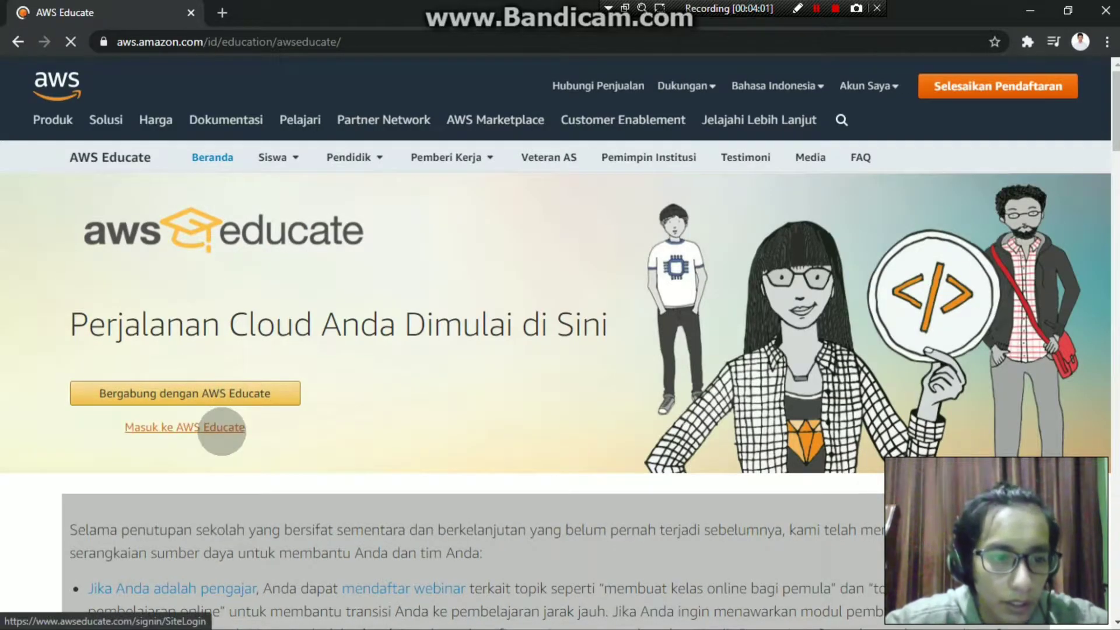
pyautogui.click(224, 428)
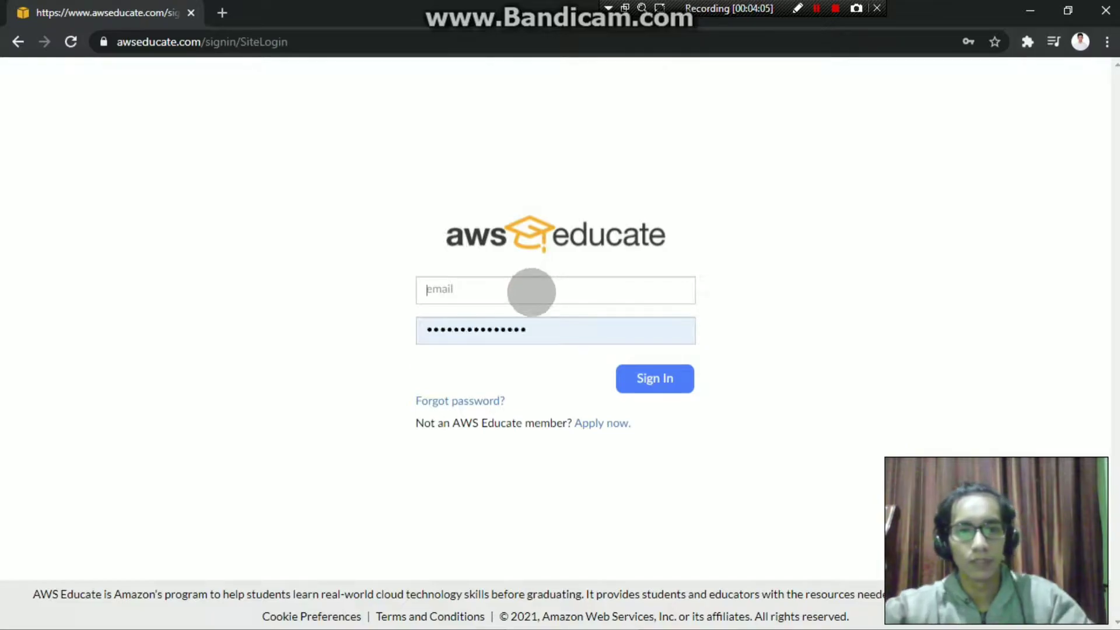
# - Sign in to AWS Educate with the student e-mail address and the account password
pyautogui.click(532, 291)
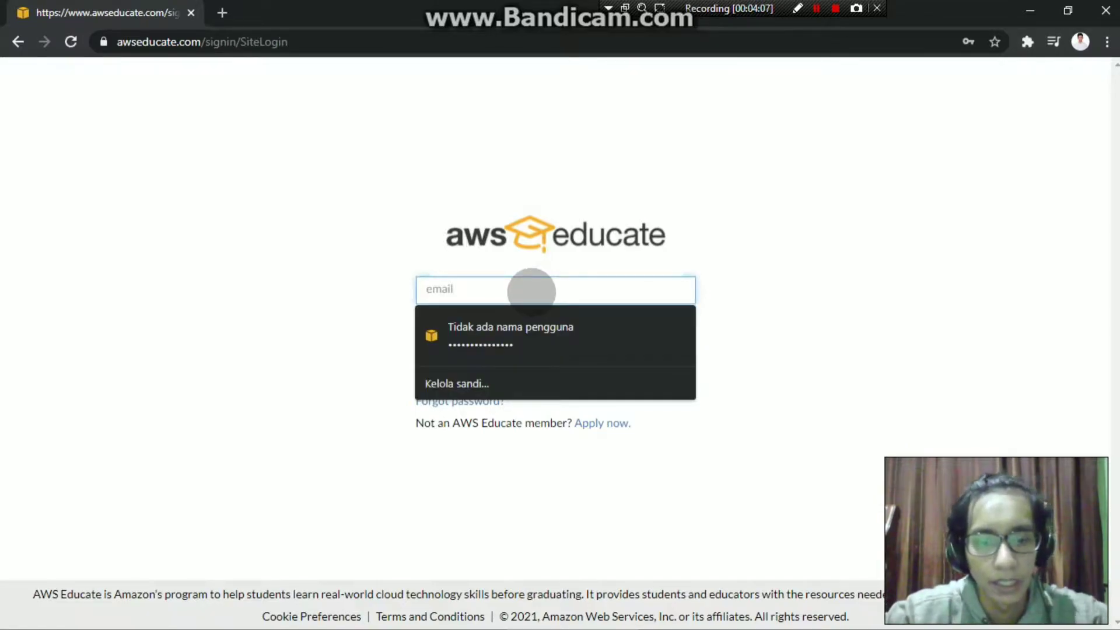
pyautogui.write('18')
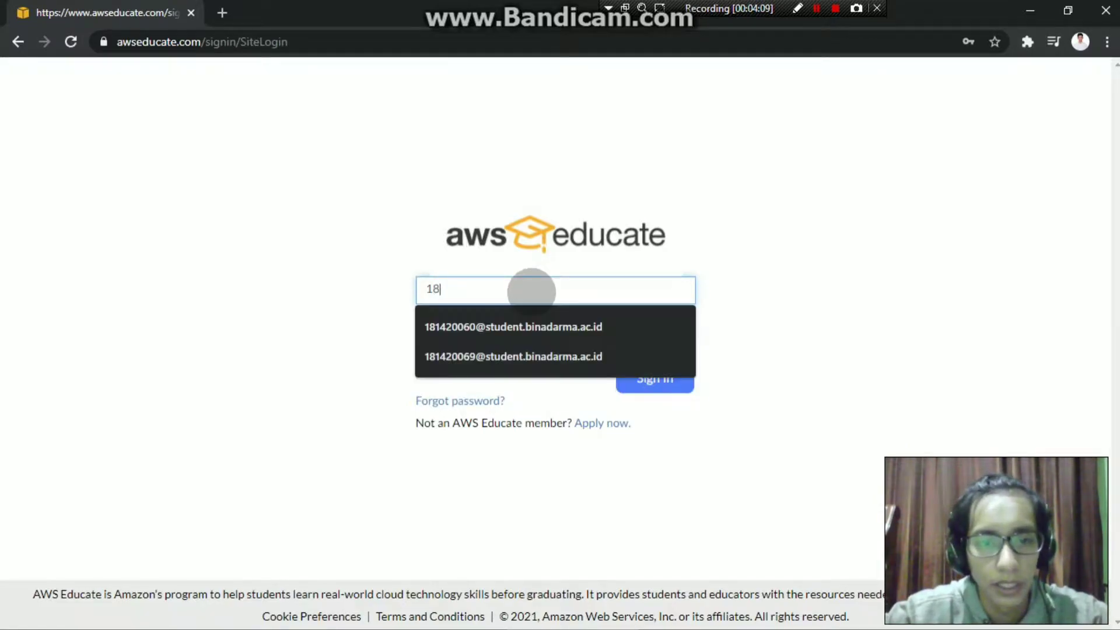
pyautogui.press('Down')
pyautogui.press('Down')
pyautogui.press('Return')
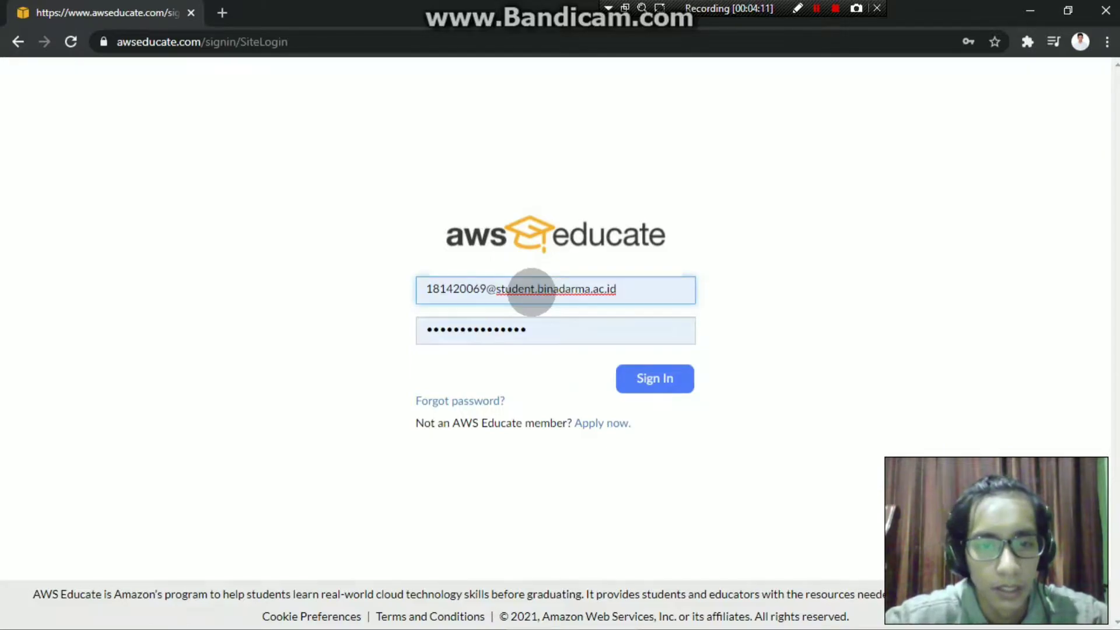
pyautogui.press('Tab')
pyautogui.write('•')
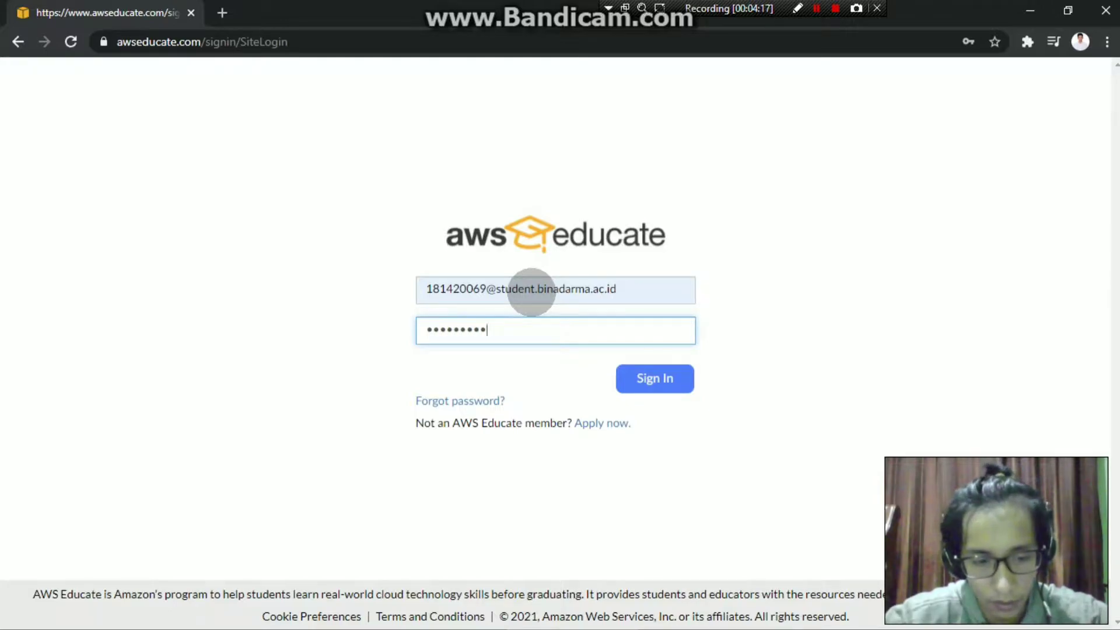
pyautogui.press('Return')
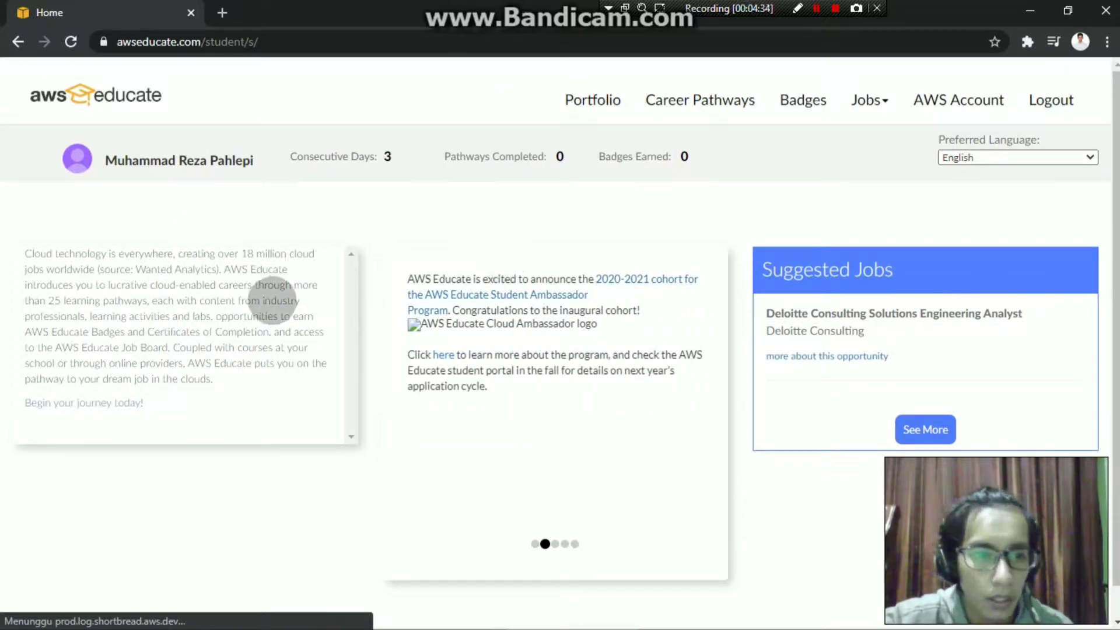
# - Open the AWS Account page of the student portal
pyautogui.click(112, 403)
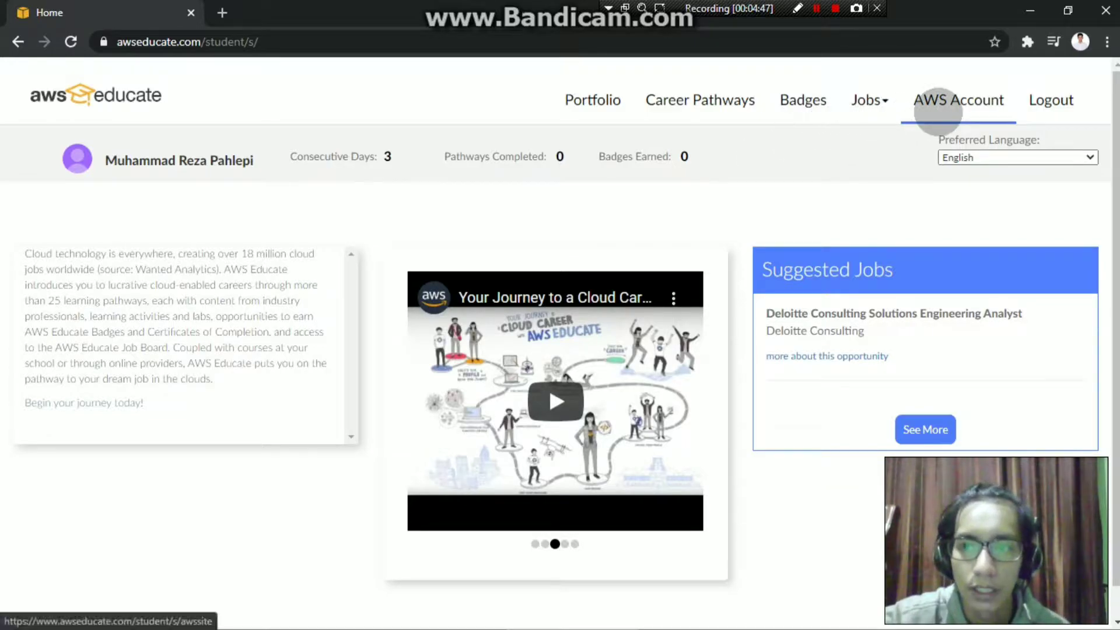
pyautogui.click(937, 111)
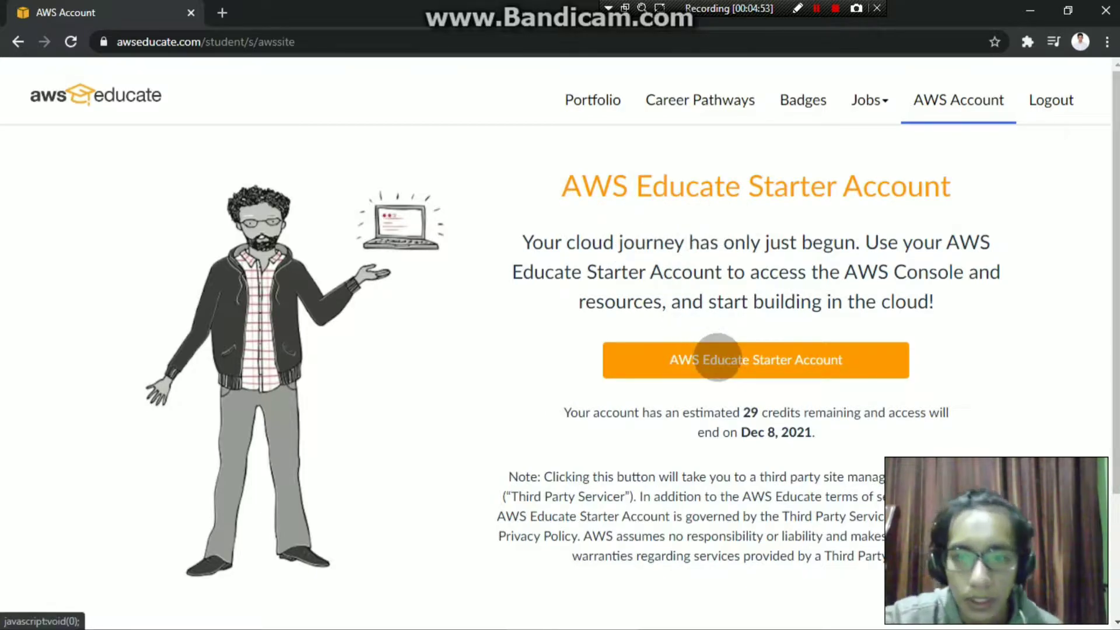
# - Open the AWS Educate Starter Account and launch its AWS Console
pyautogui.click(717, 358)
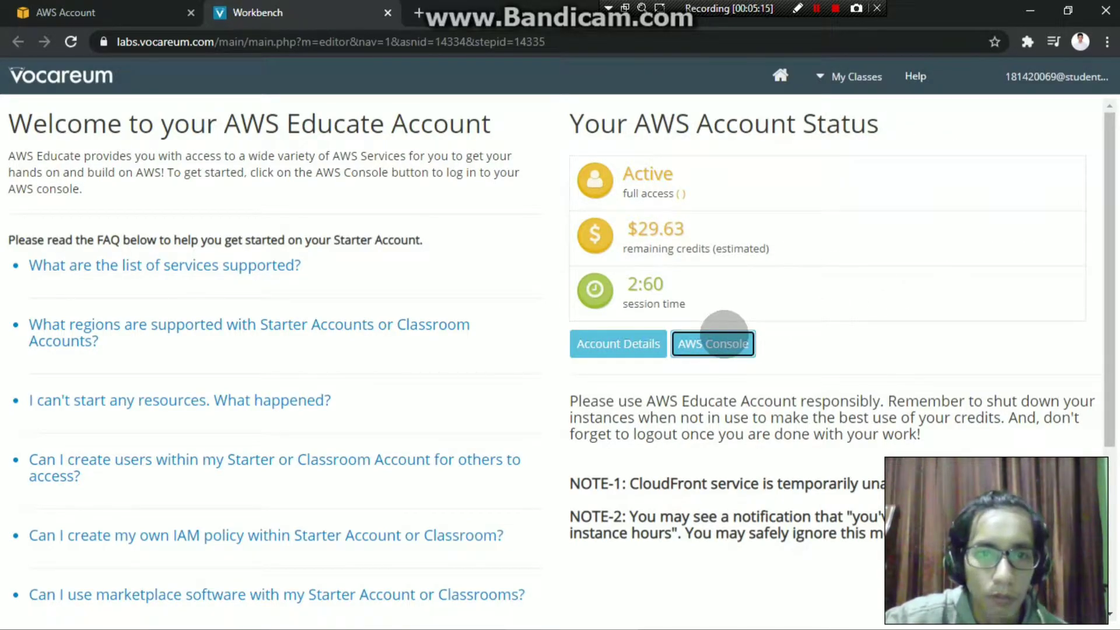
pyautogui.click(718, 341)
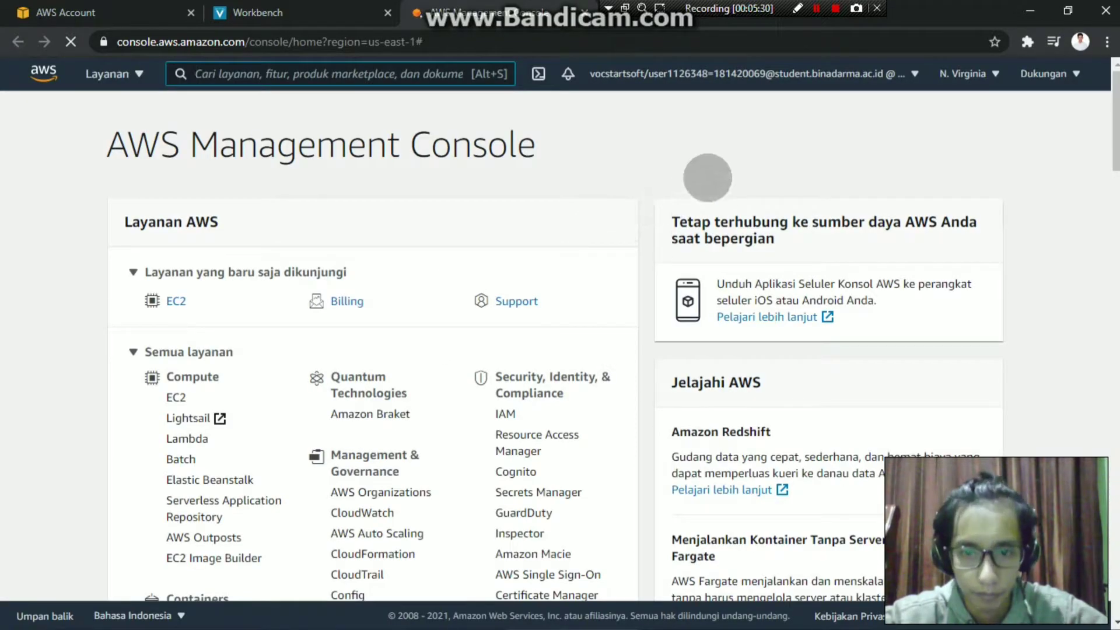
# - Look through the list of services on the AWS Management Console and open EC2 under Compute
pyautogui.scroll(-5, 509, 196)
pyautogui.scroll(5, 507, 195)
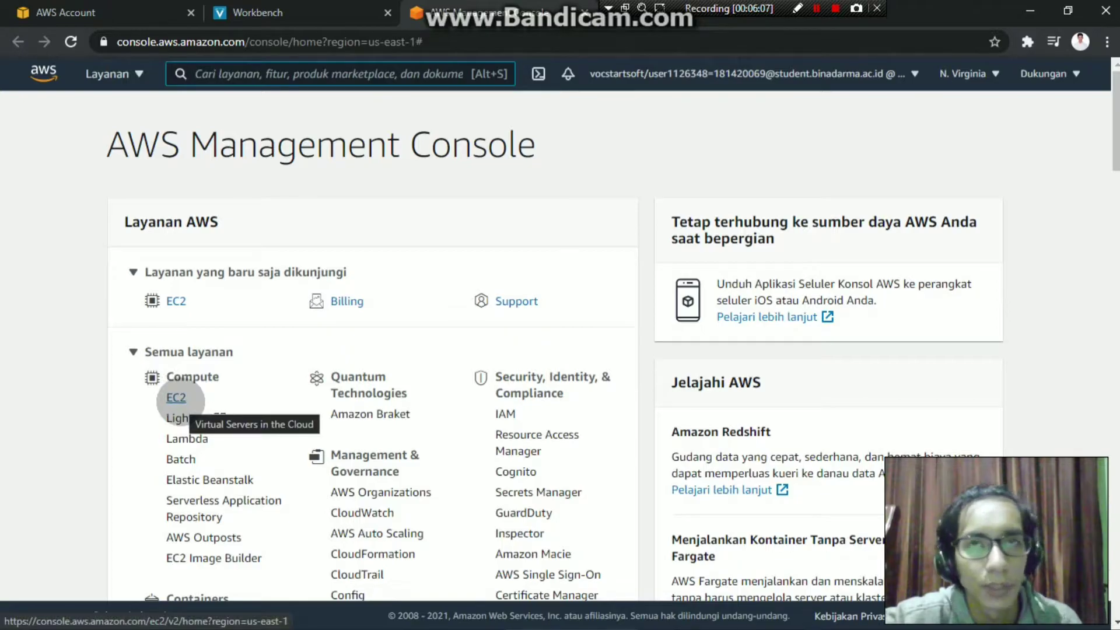
pyautogui.click(176, 398)
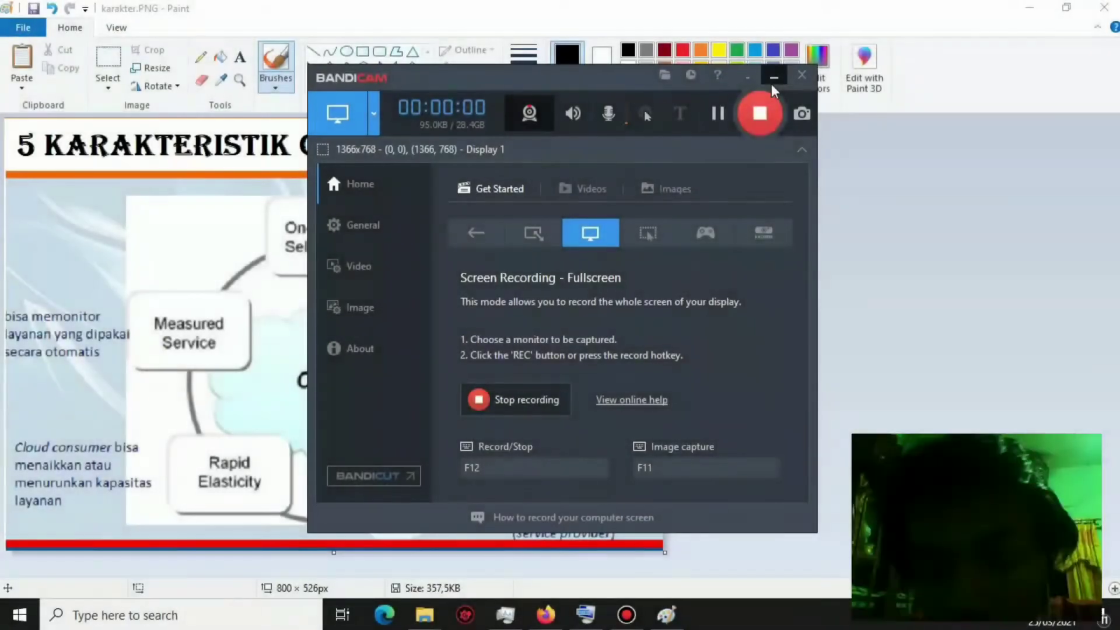
pyautogui.click(771, 82)
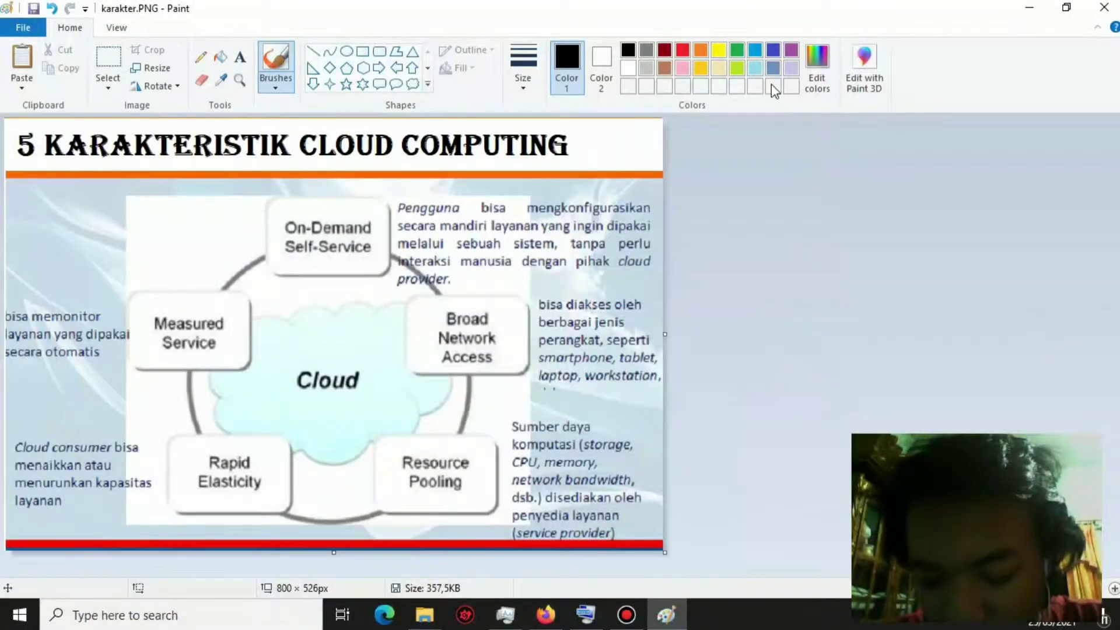
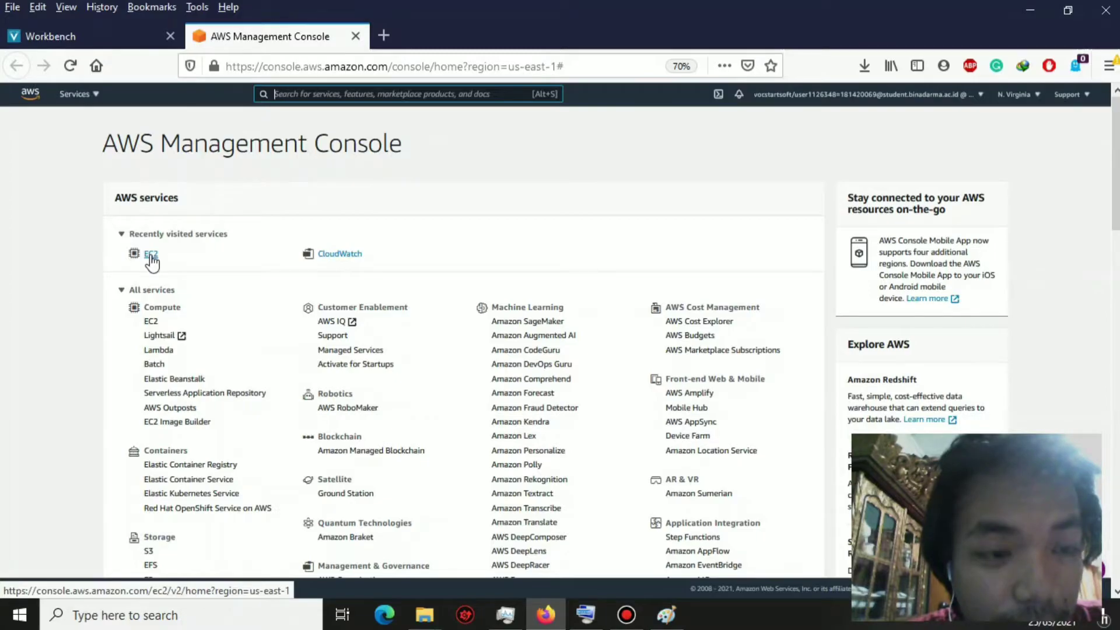
# - Open the EC2 dashboard from the recently visited services and show the list of all instances
pyautogui.click(151, 254)
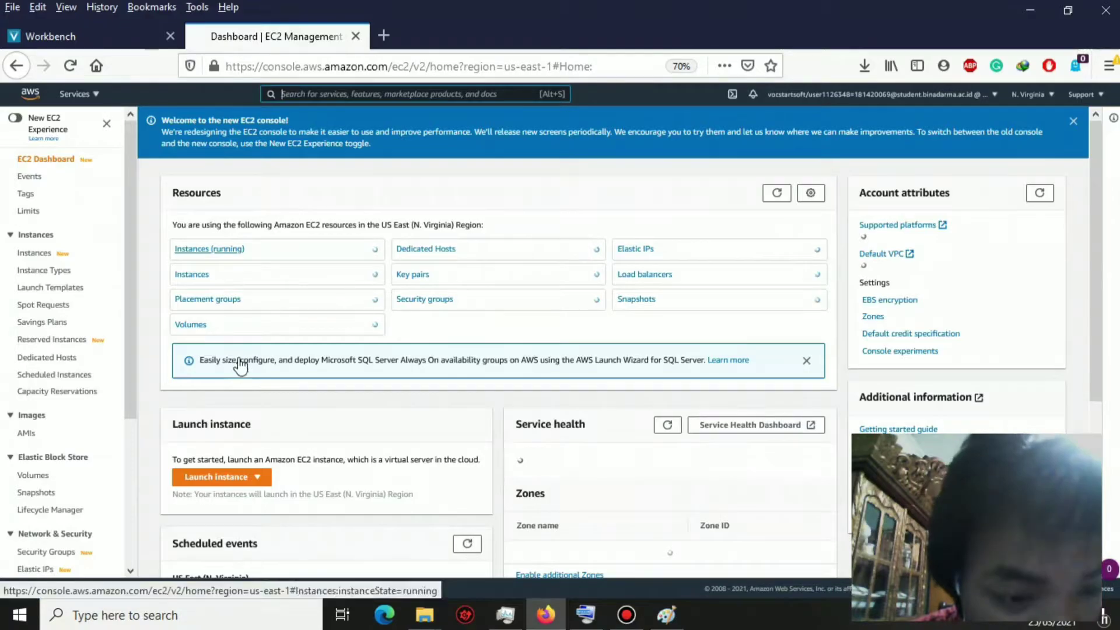
pyautogui.click(232, 482)
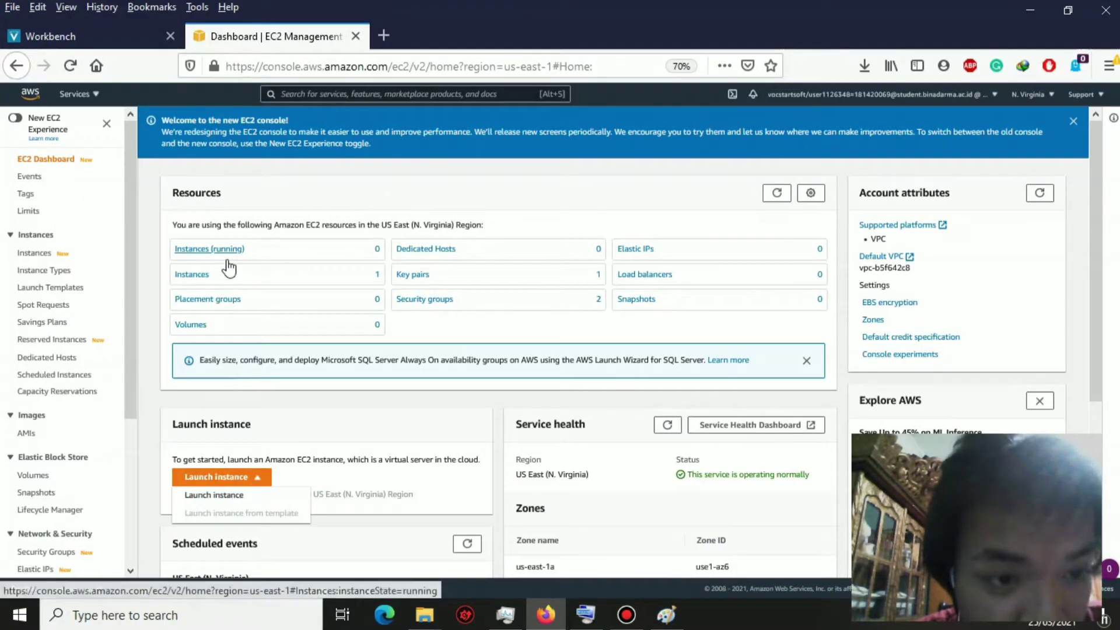
pyautogui.click(201, 275)
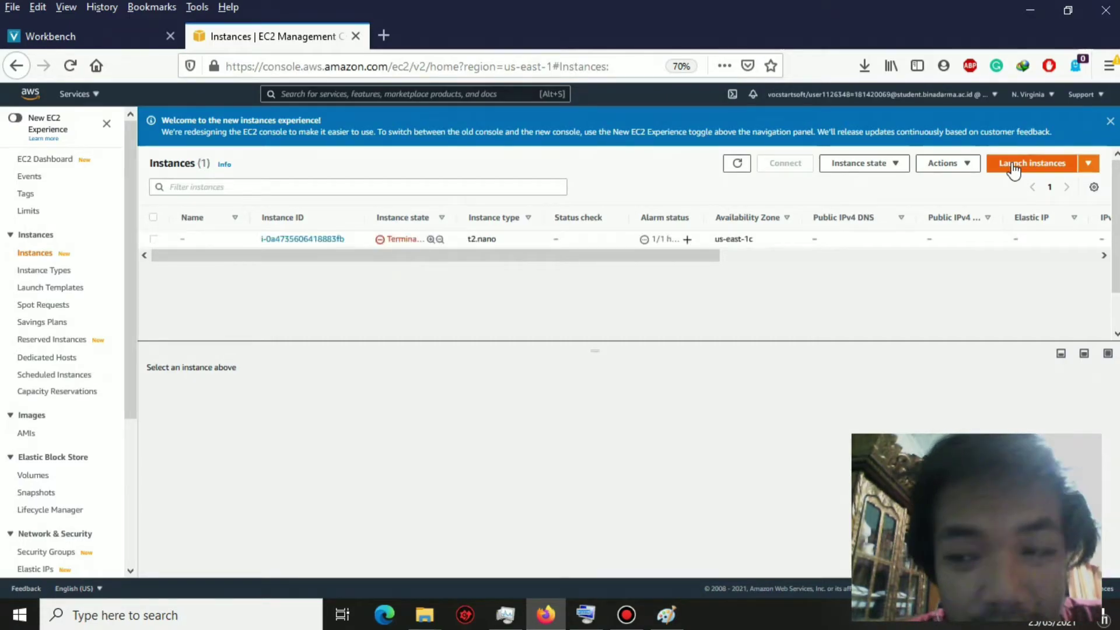
# - Start launching a new instance with the 64-bit (x86) Ubuntu Server 20.04 LTS (HVM), SSD Volume Type image
pyautogui.click(1014, 166)
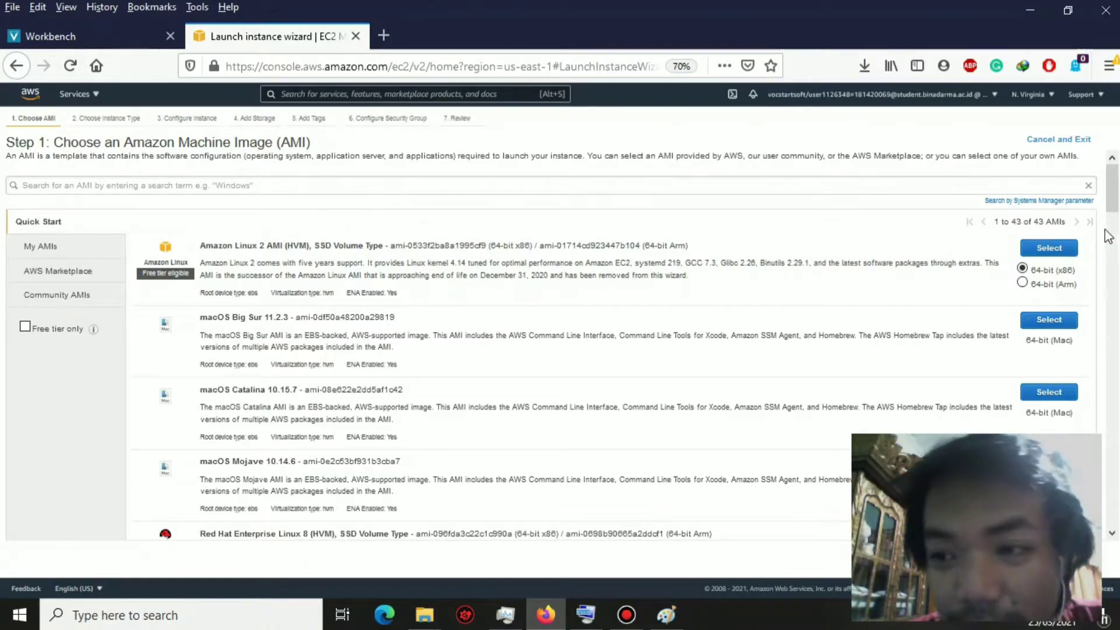
pyautogui.moveTo(1108, 207); pyautogui.dragTo(1105, 275)
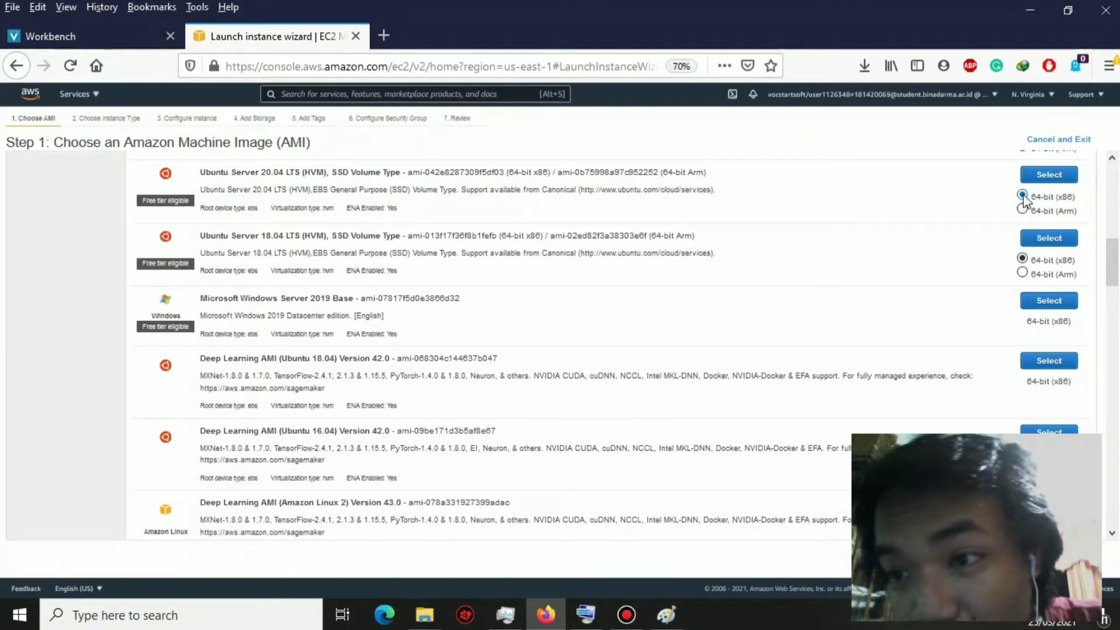
pyautogui.click(1047, 176)
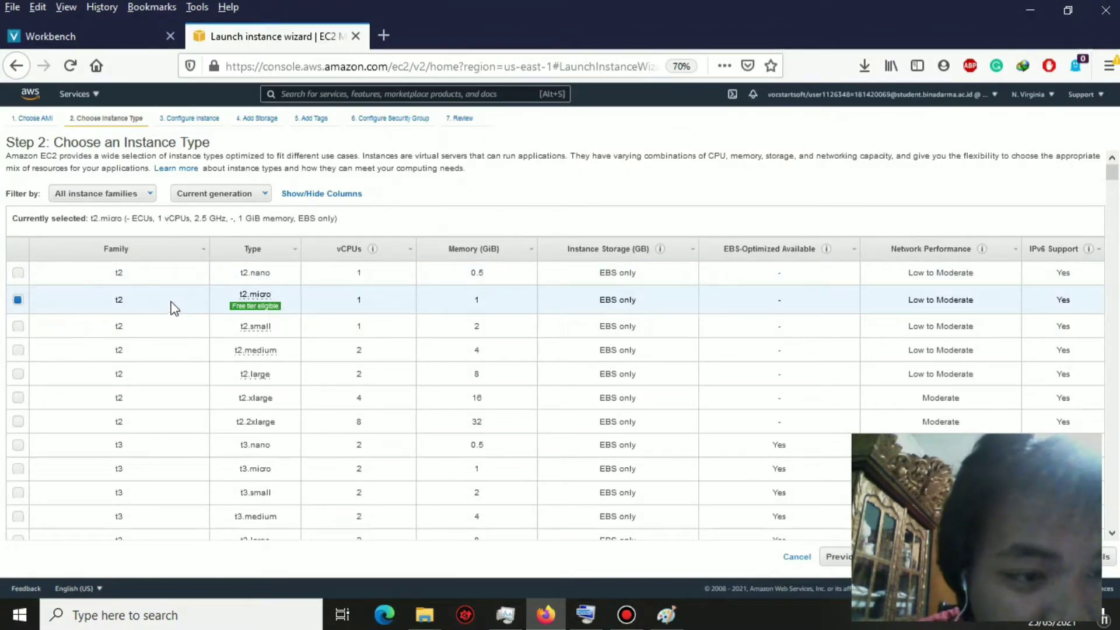
# - Choose the free-tier t2.micro instance type in the list, sorted by memory, and continue to Configure Instance Details
pyautogui.moveTo(252, 305)
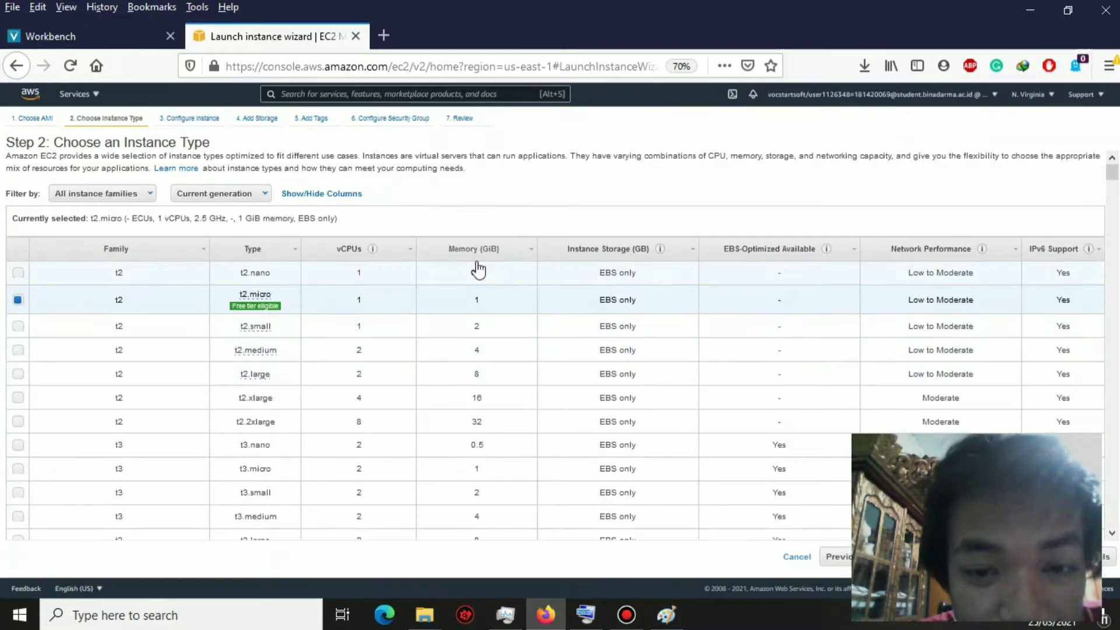
pyautogui.click(180, 272)
pyautogui.click(18, 300)
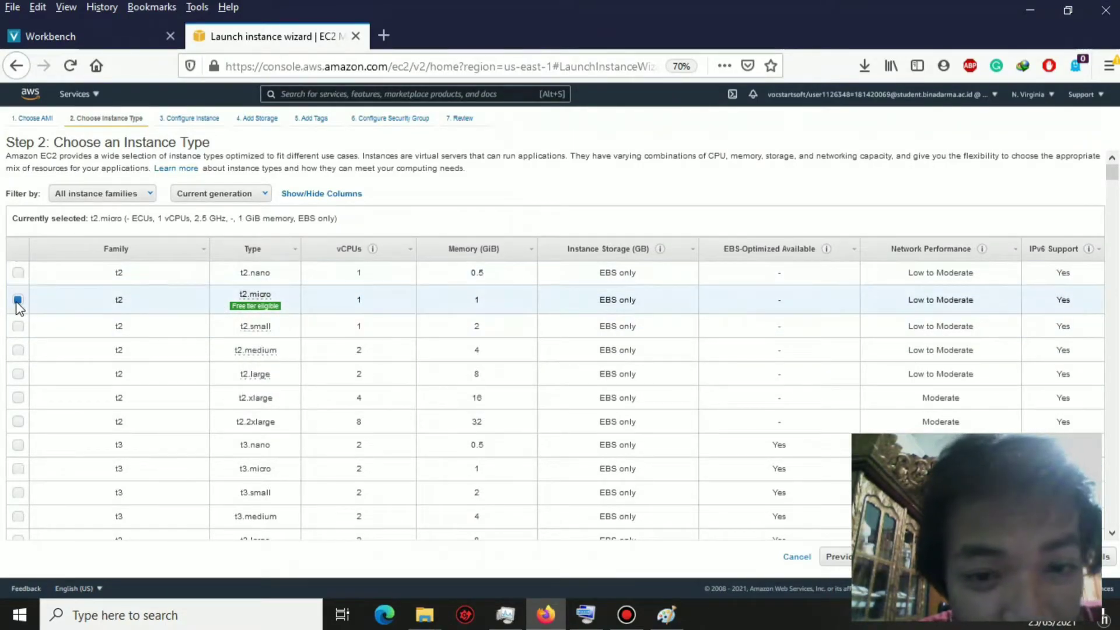
pyautogui.click(462, 249)
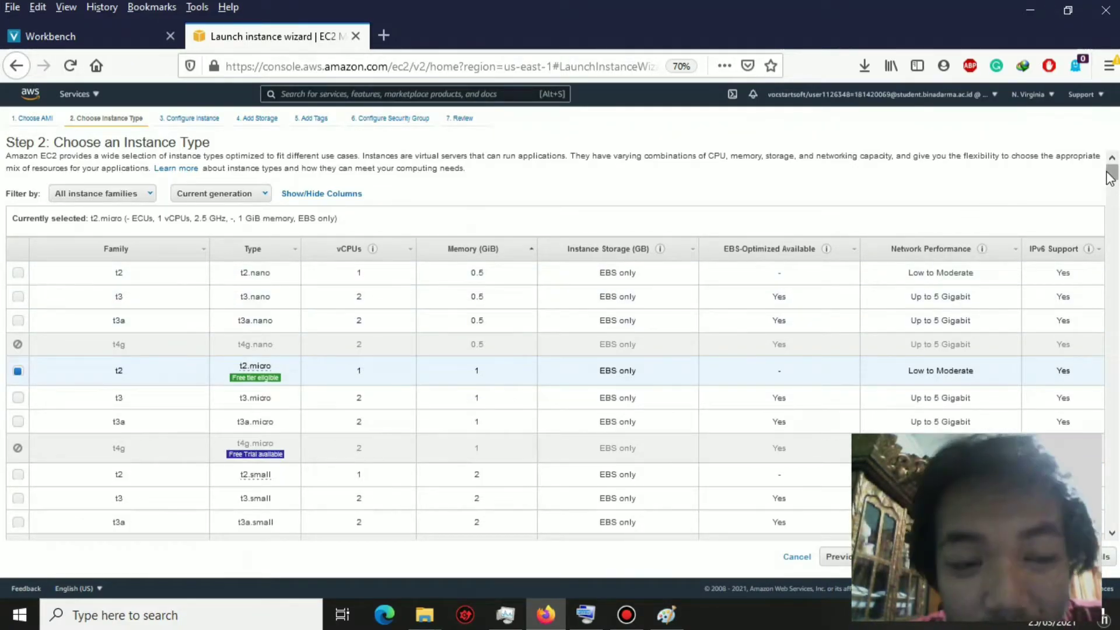
pyautogui.doubleClick(851, 7)
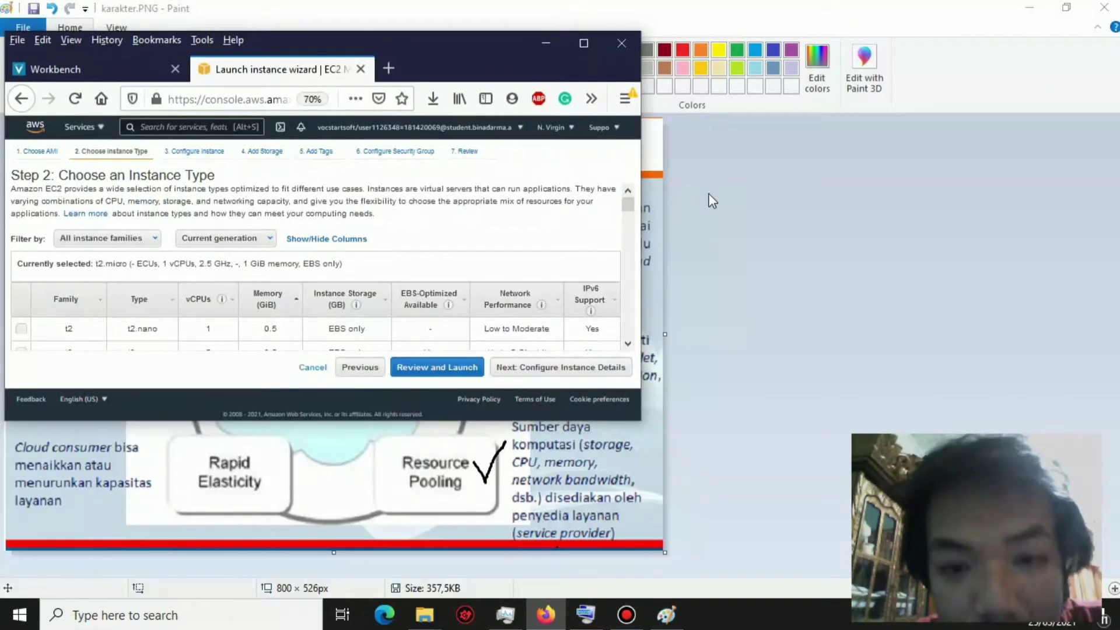
pyautogui.click(553, 371)
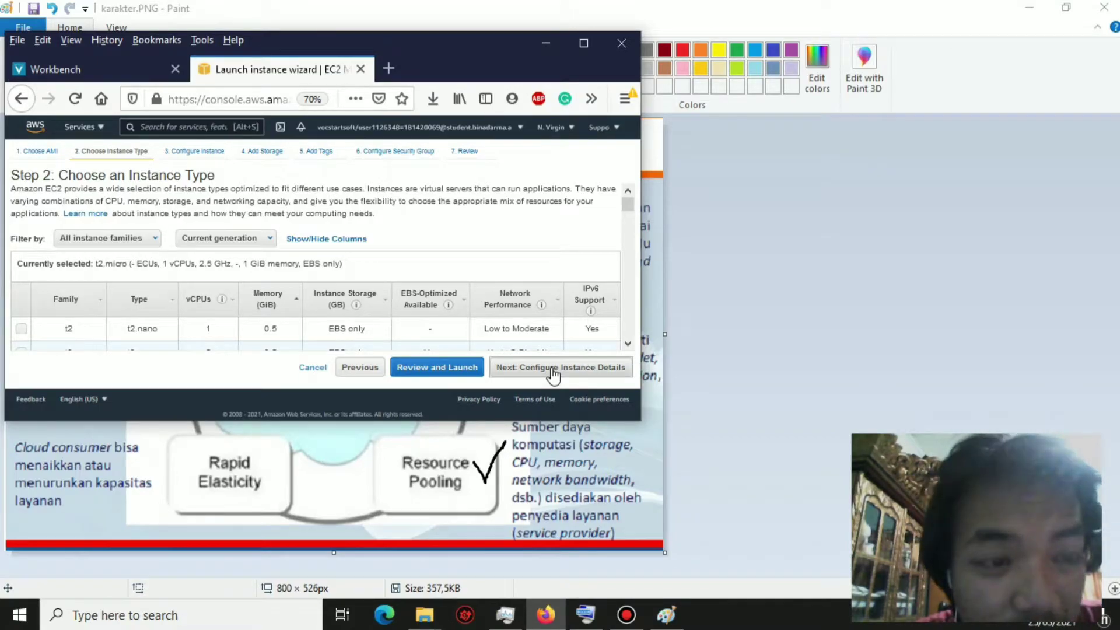
# - Look over the instance details, keep the default settings, and continue to Add Storage
pyautogui.doubleClick(434, 61)
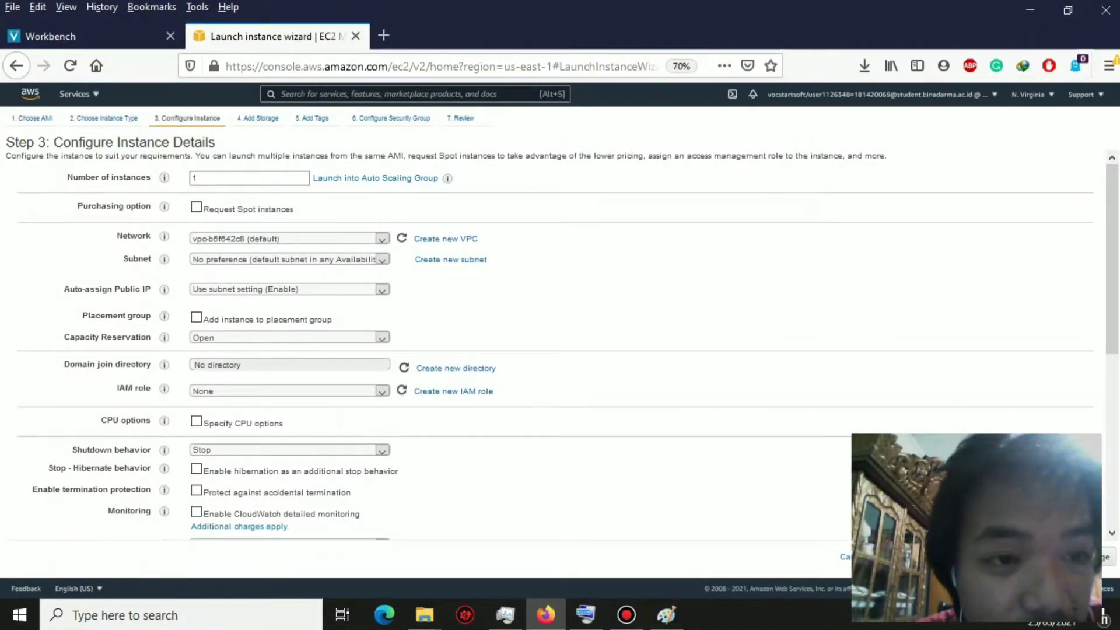
pyautogui.moveTo(1114, 232); pyautogui.dragTo(1117, 172)
pyautogui.moveTo(1114, 234); pyautogui.dragTo(1068, 100)
pyautogui.doubleClick(700, 7)
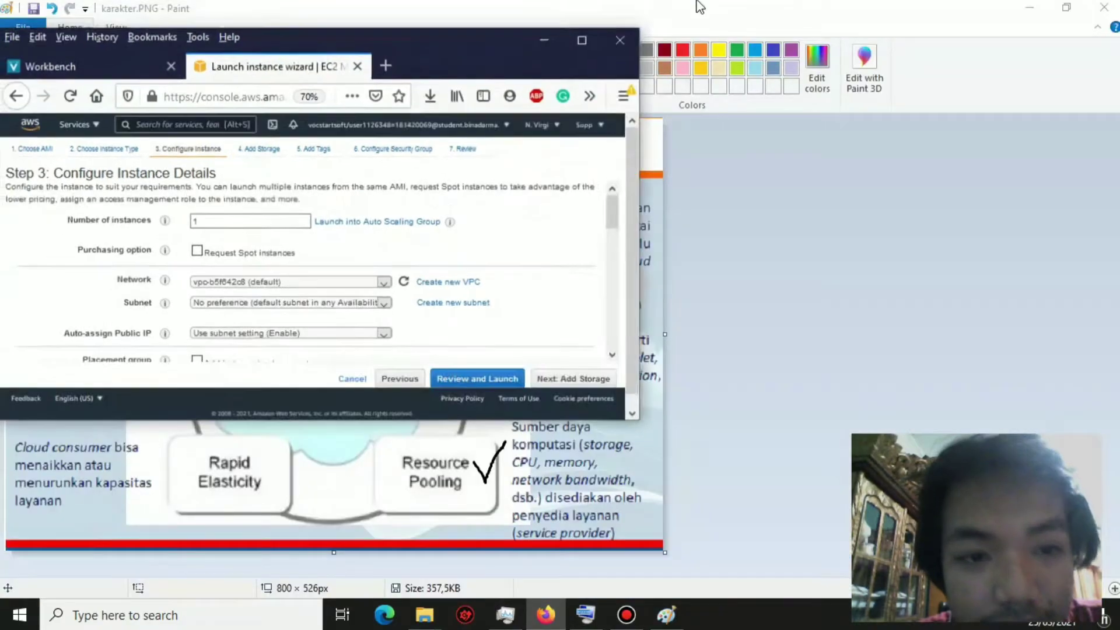
pyautogui.click(591, 369)
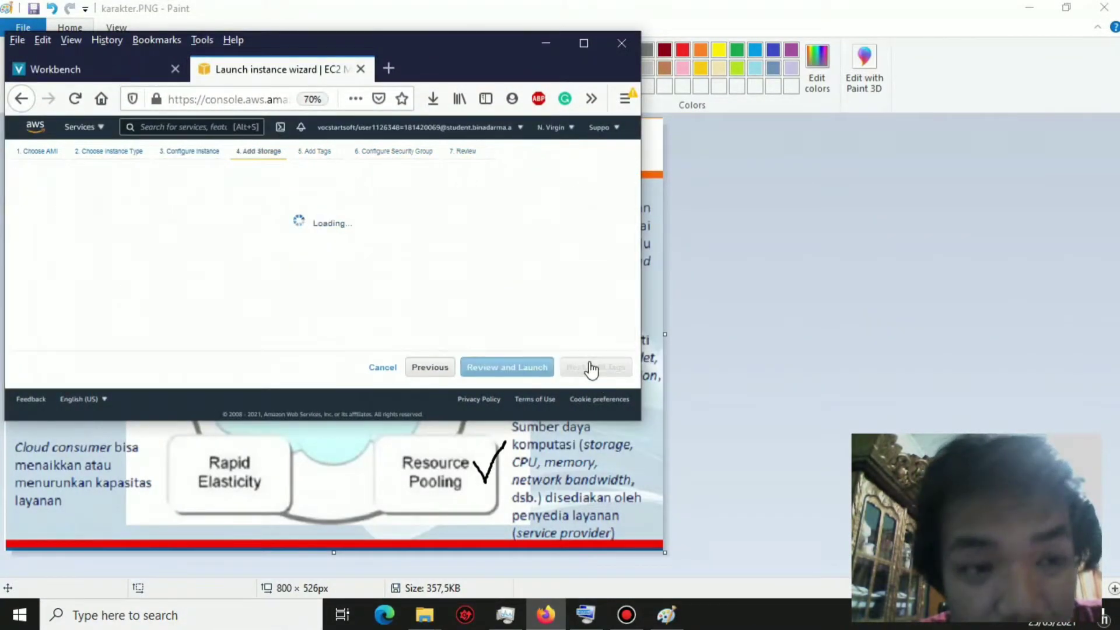
# - Keep the root volume size at 8 GiB and continue to Add Tags
pyautogui.doubleClick(492, 47)
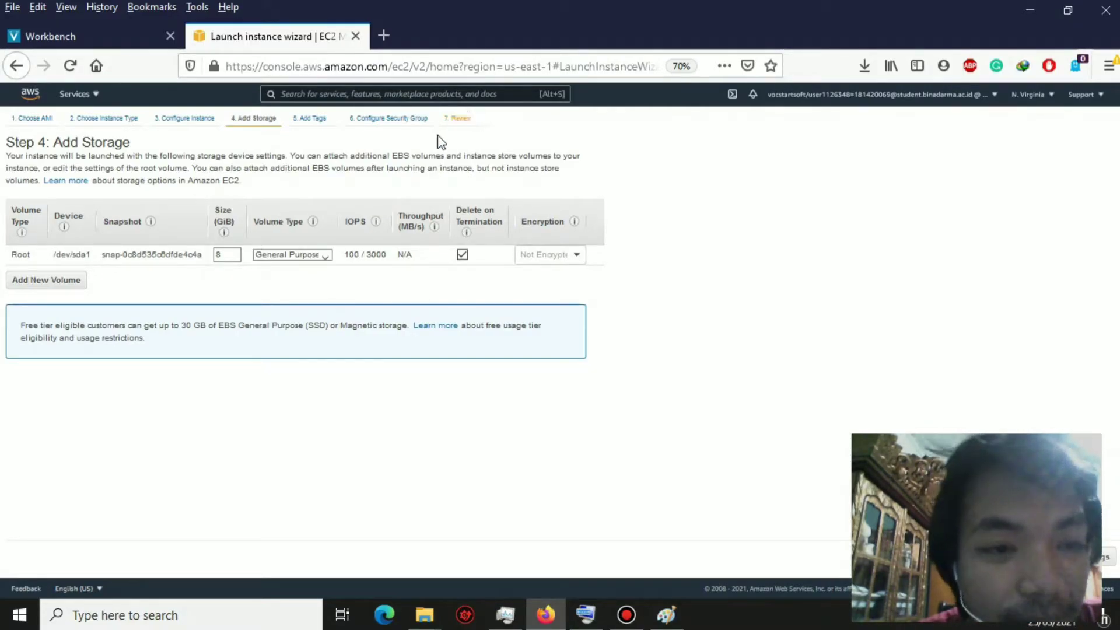
pyautogui.doubleClick(227, 259)
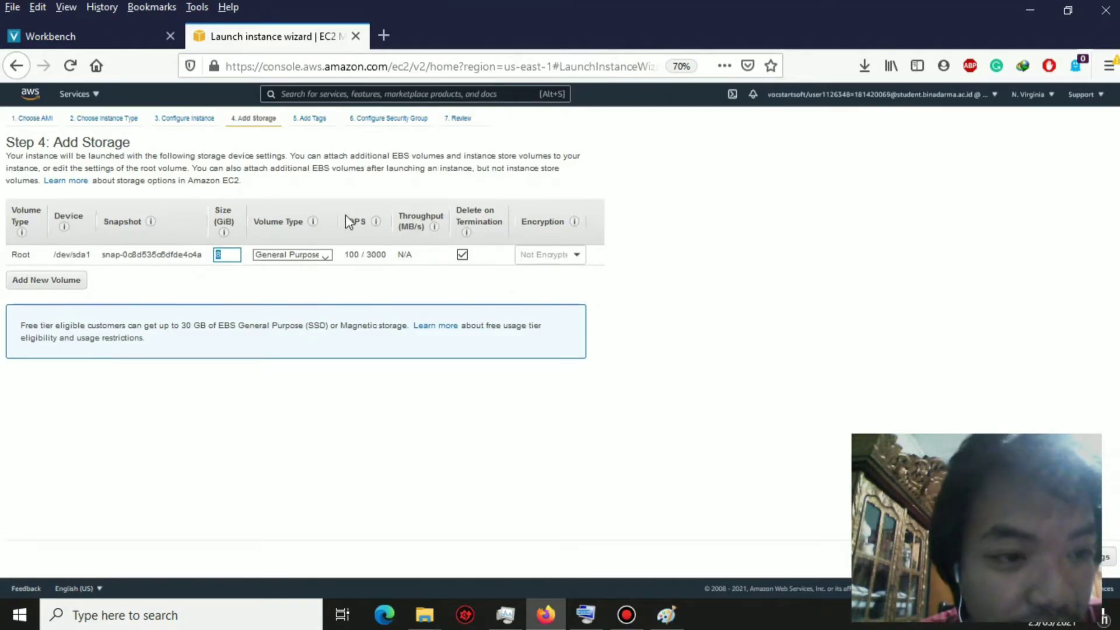
pyautogui.doubleClick(540, 8)
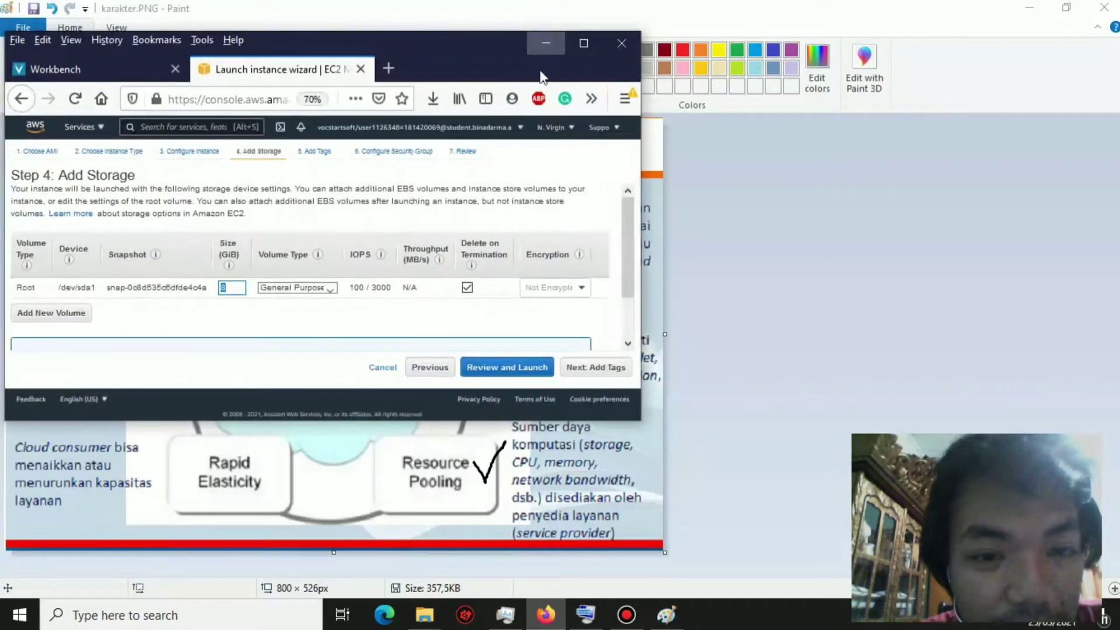
pyautogui.click(586, 368)
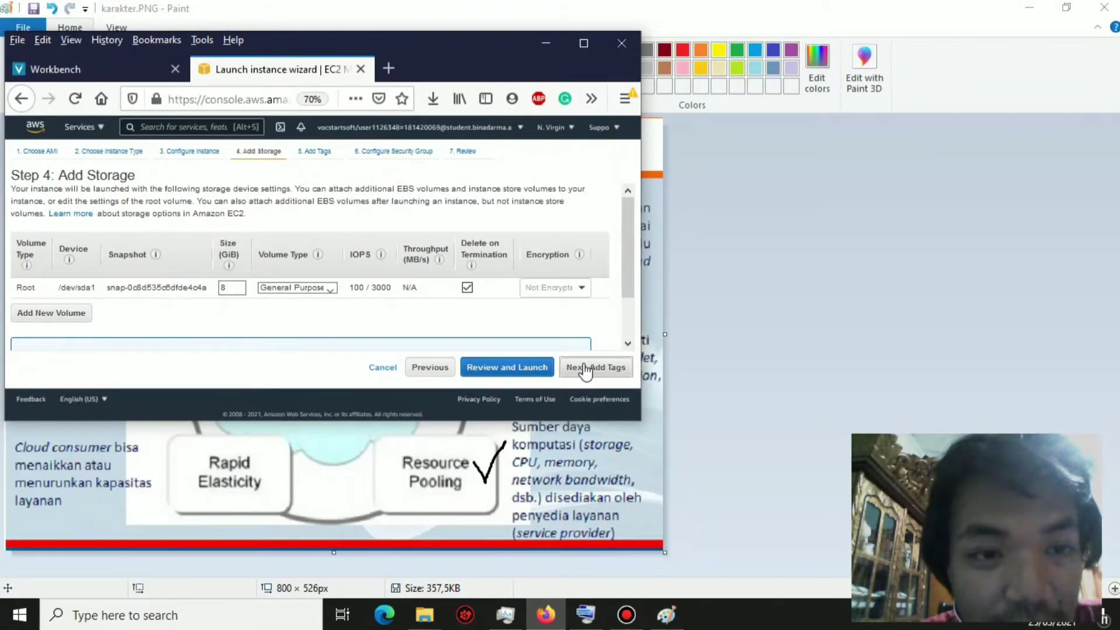
# - Add an instance tag with the key webservice and the value nginx
pyautogui.doubleClick(491, 54)
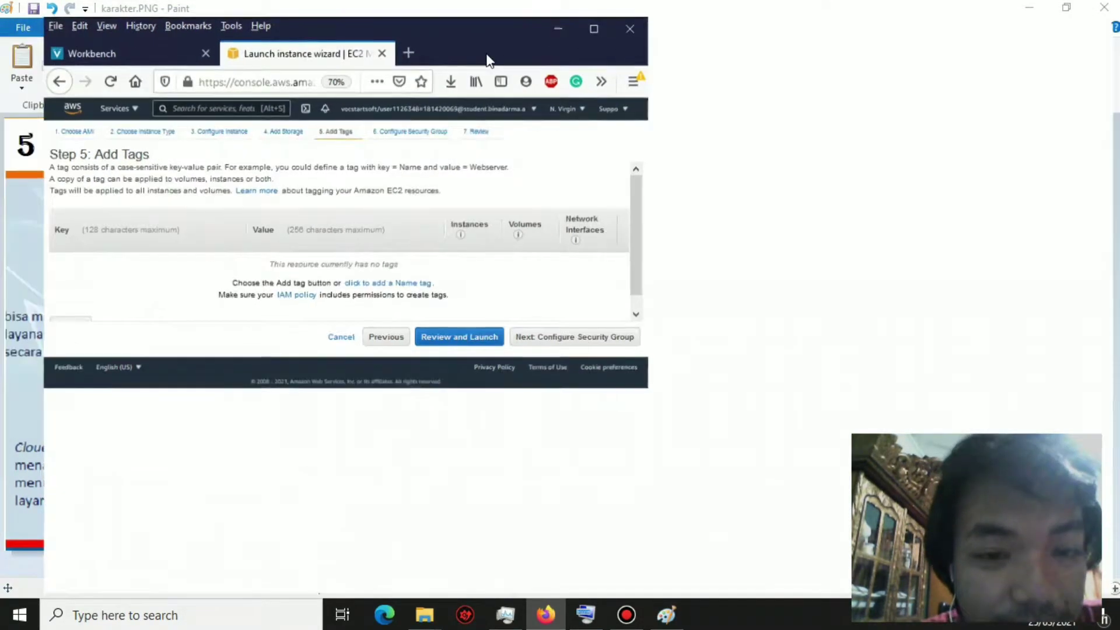
pyautogui.click(418, 270)
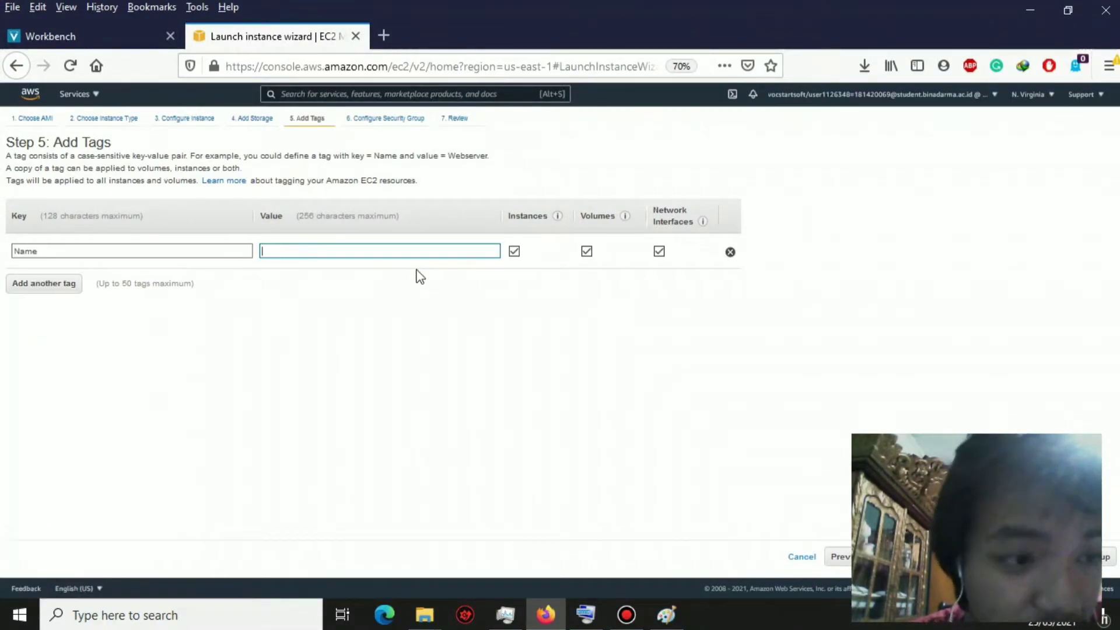
pyautogui.doubleClick(193, 252)
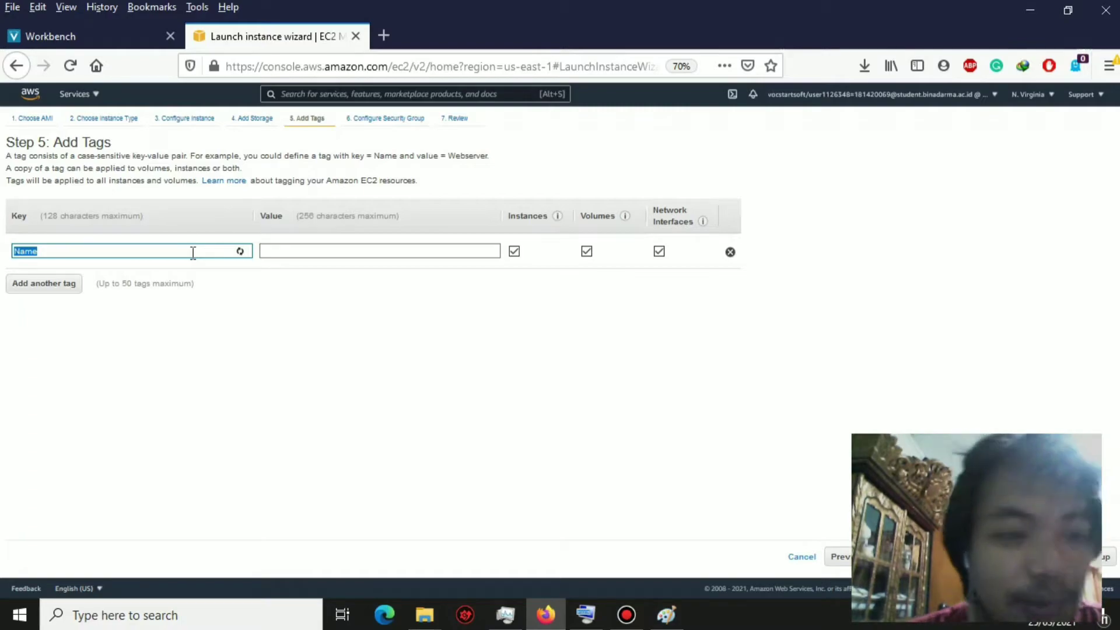
pyautogui.write('webservice')
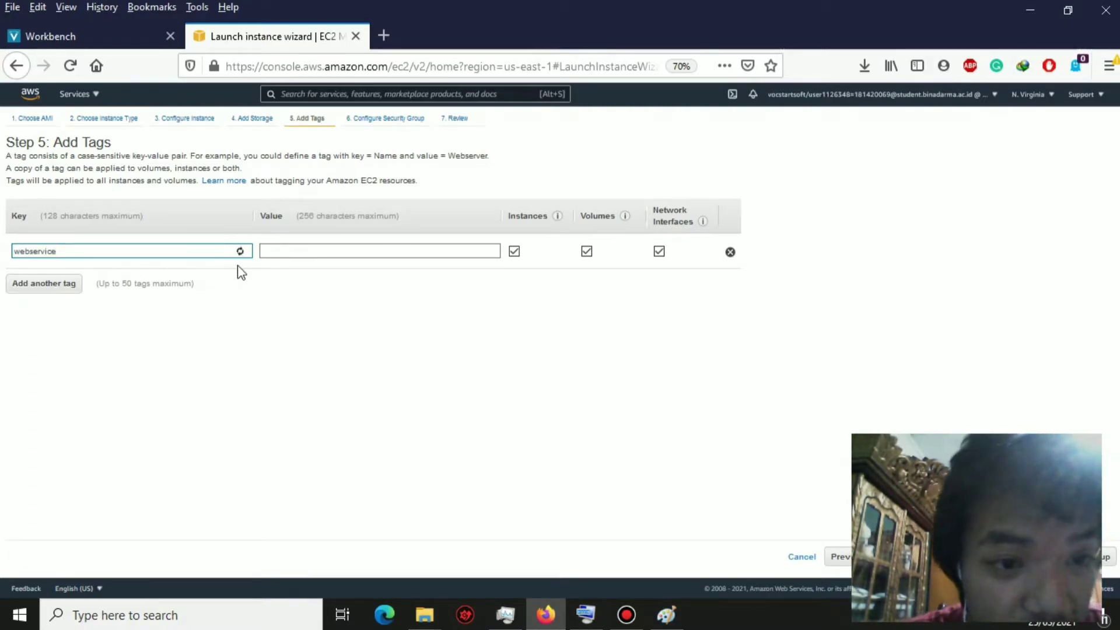
pyautogui.click(278, 251)
pyautogui.write('ngi')
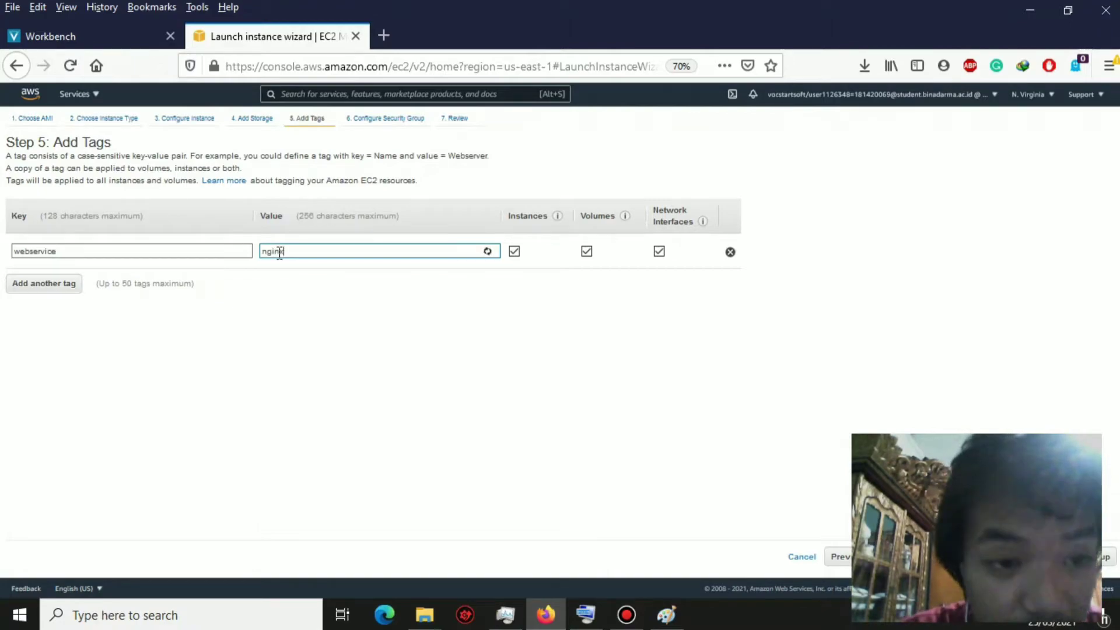
pyautogui.write('nx')
# - Add a second tag with the key os and the value ubuntu, and continue to Configure Security Group
pyautogui.click(43, 285)
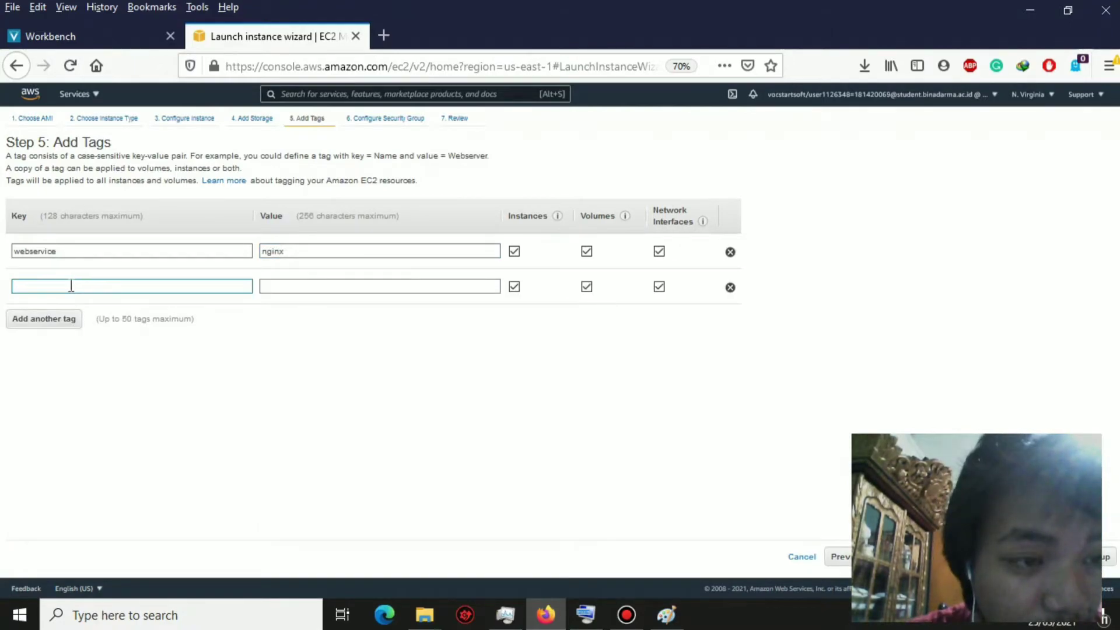
pyautogui.write('os')
pyautogui.press('Tab')
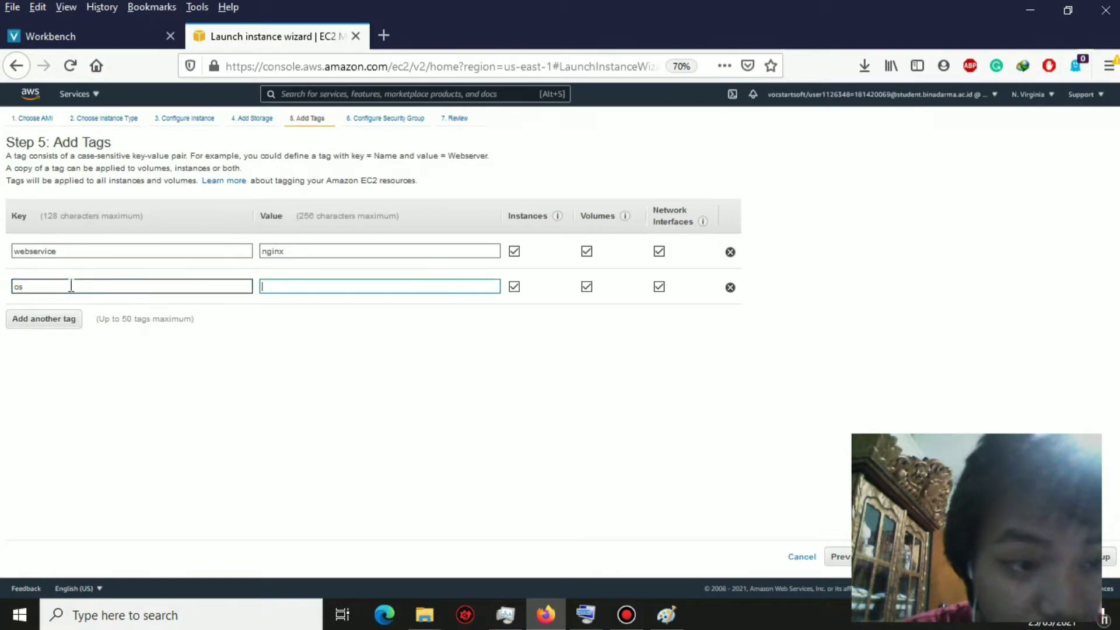
pyautogui.write('uvun')
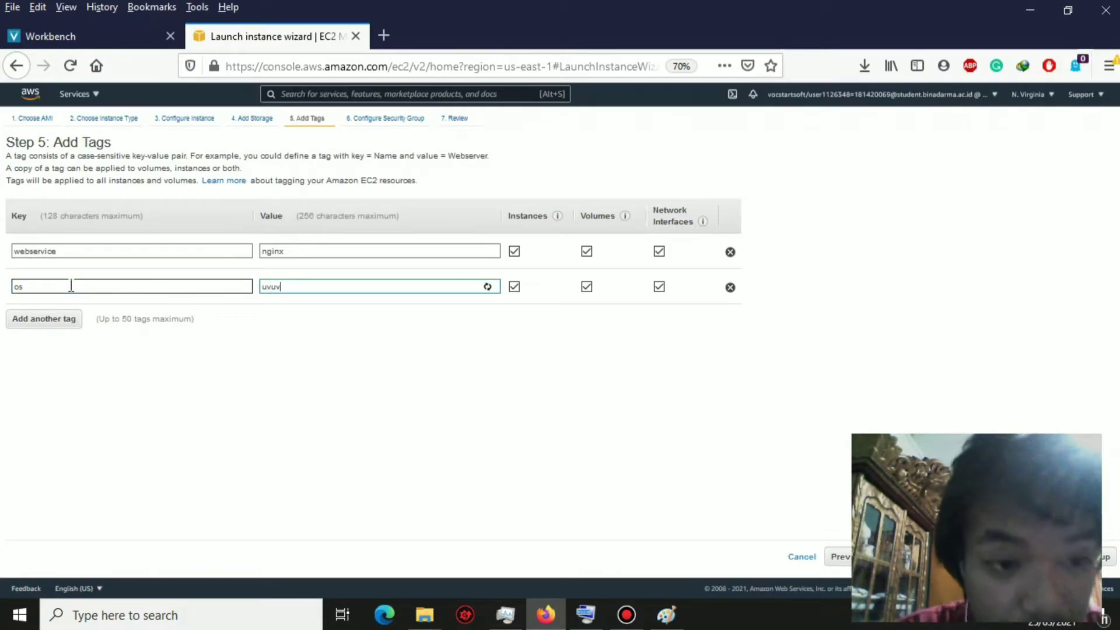
pyautogui.press('BackSpace')
pyautogui.press('BackSpace')
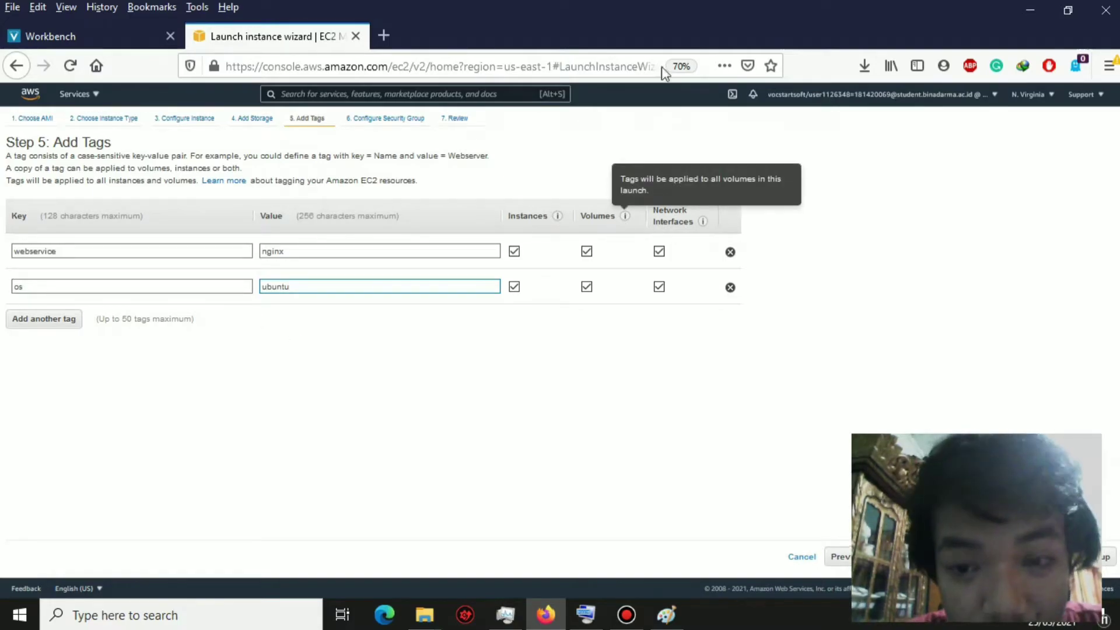
pyautogui.doubleClick(552, 12)
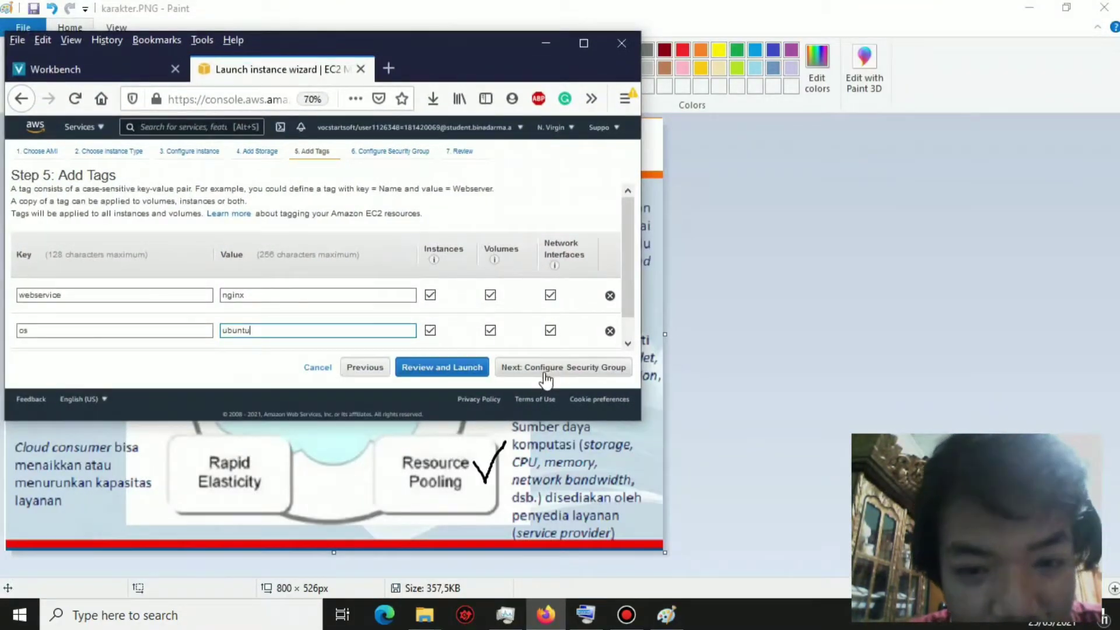
pyautogui.click(546, 373)
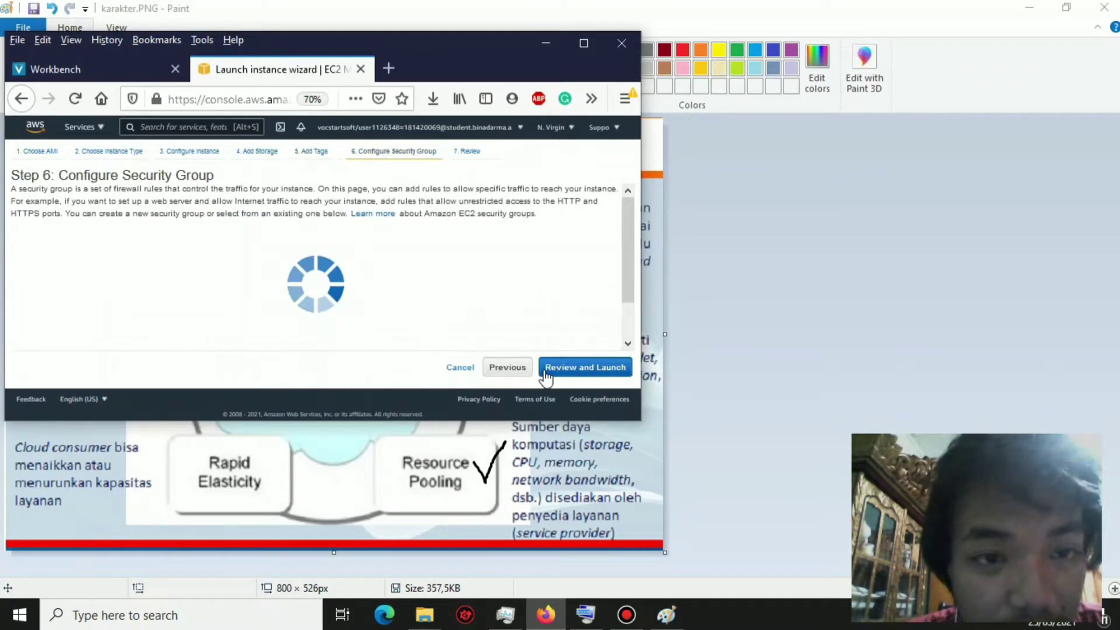
# - Add an HTTP rule to the new security group, keeping its default port and source
pyautogui.doubleClick(465, 57)
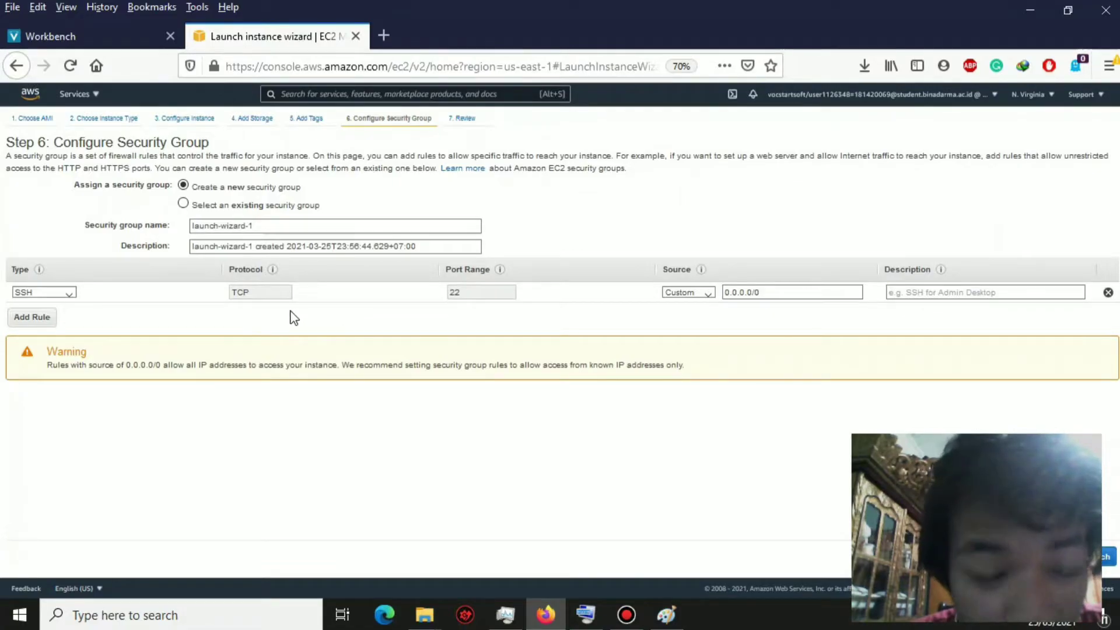
pyautogui.click(69, 291)
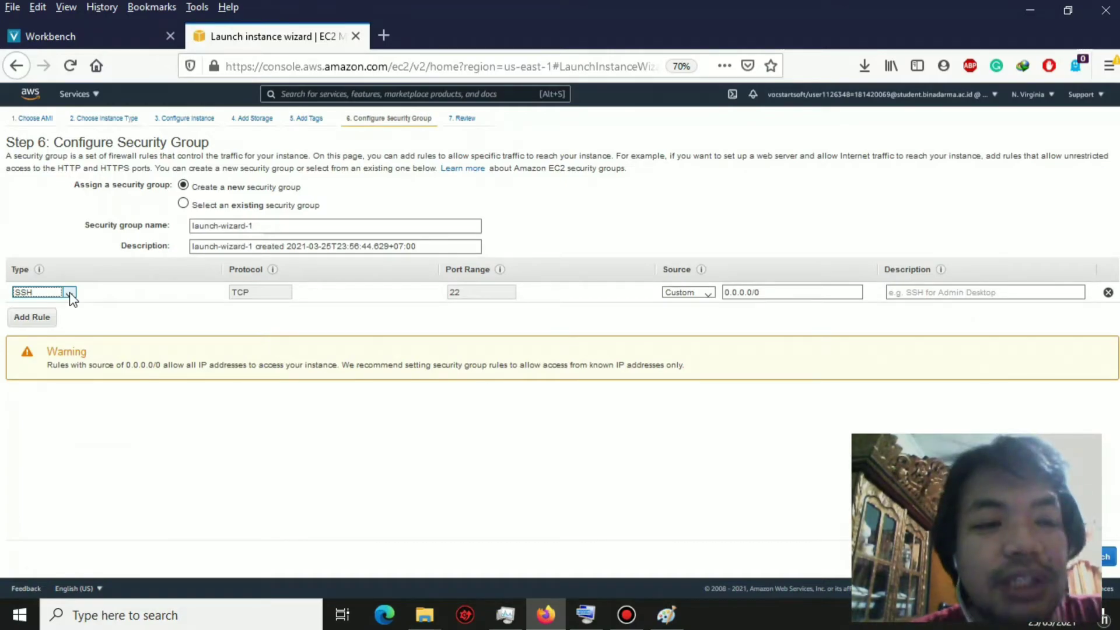
pyautogui.click(44, 319)
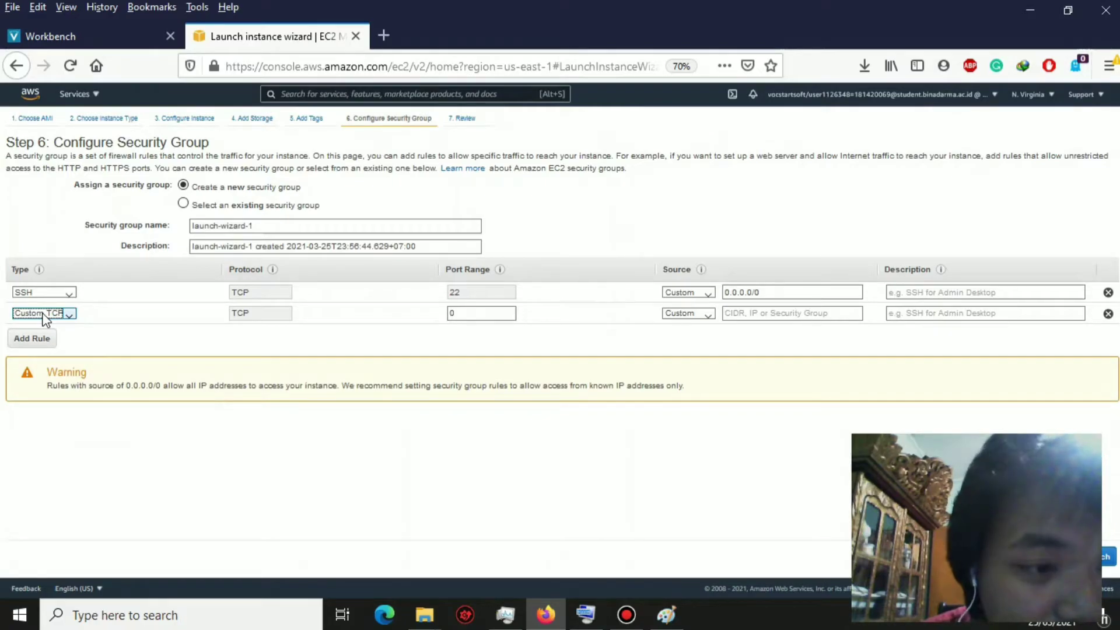
pyautogui.click(59, 314)
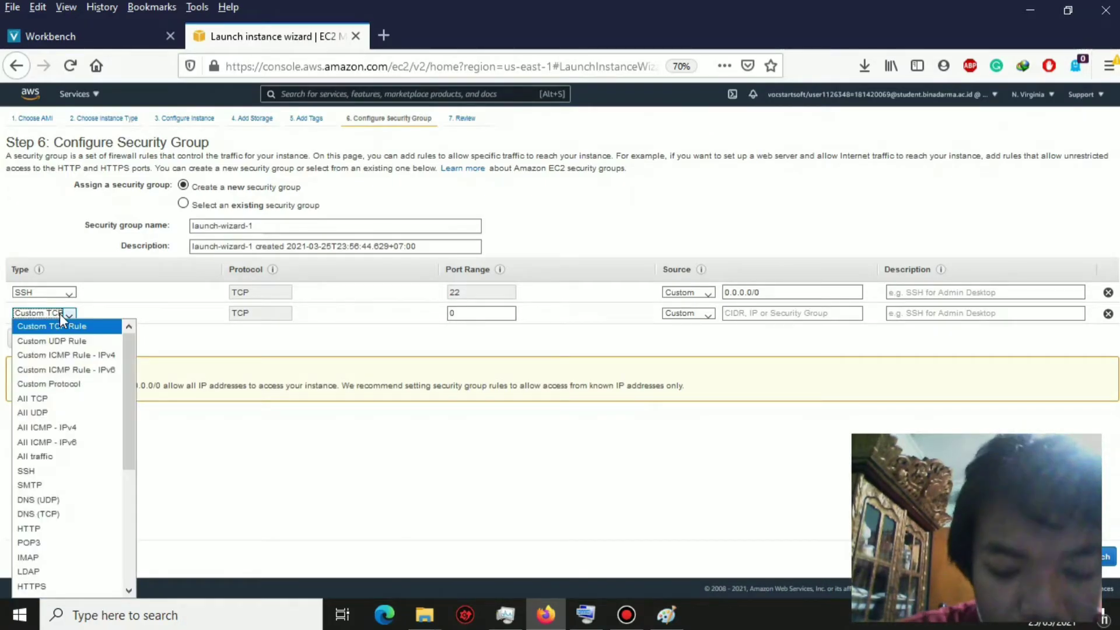
pyautogui.press('h')
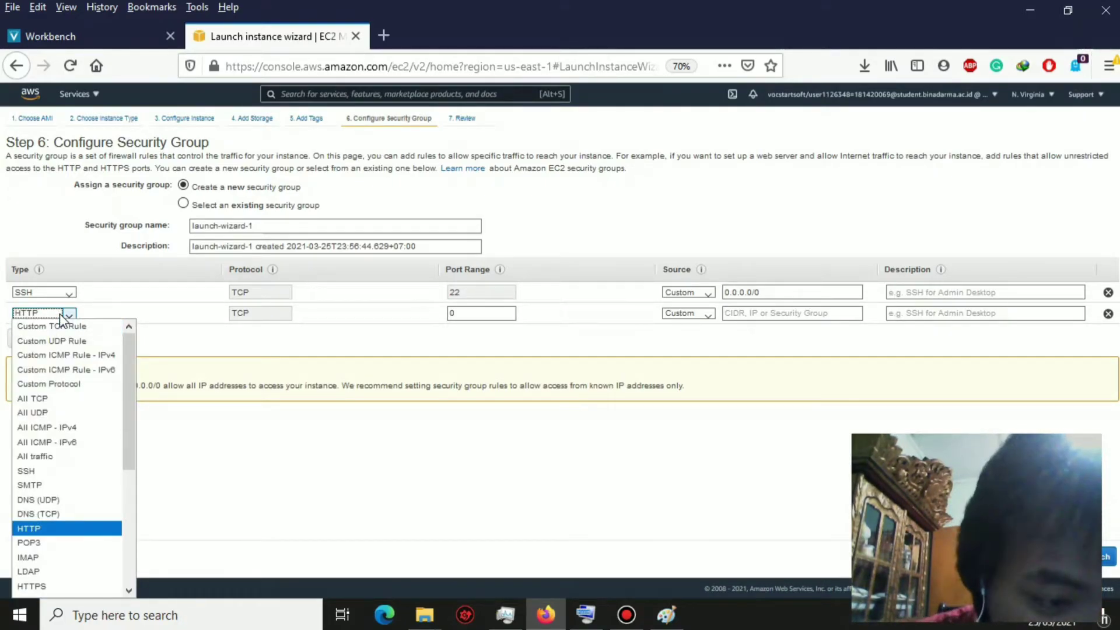
pyautogui.press('Return')
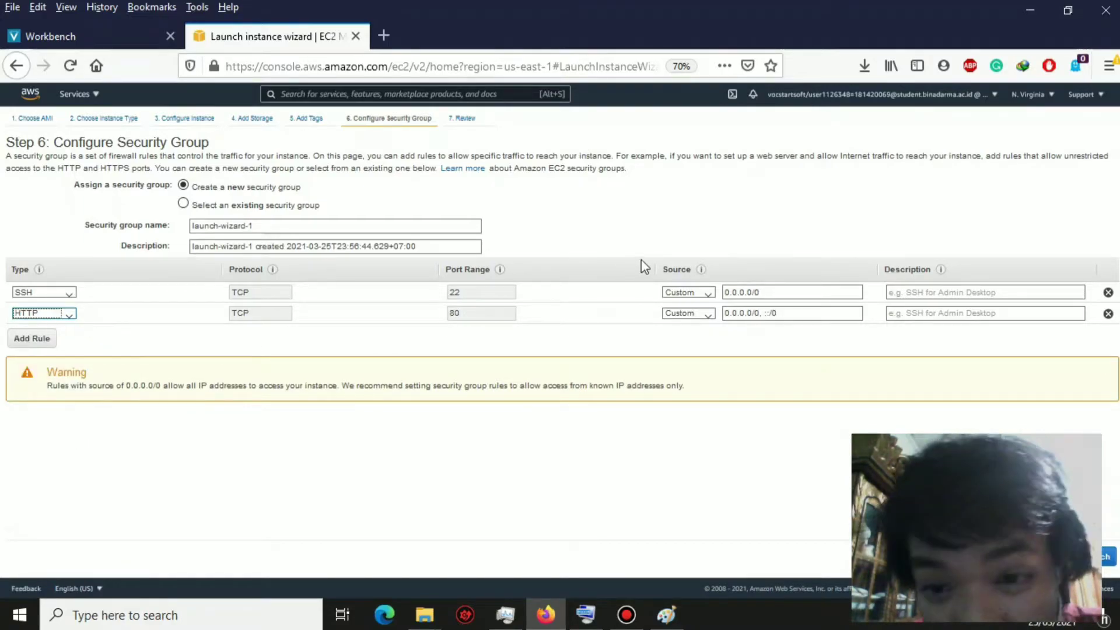
pyautogui.click(782, 314)
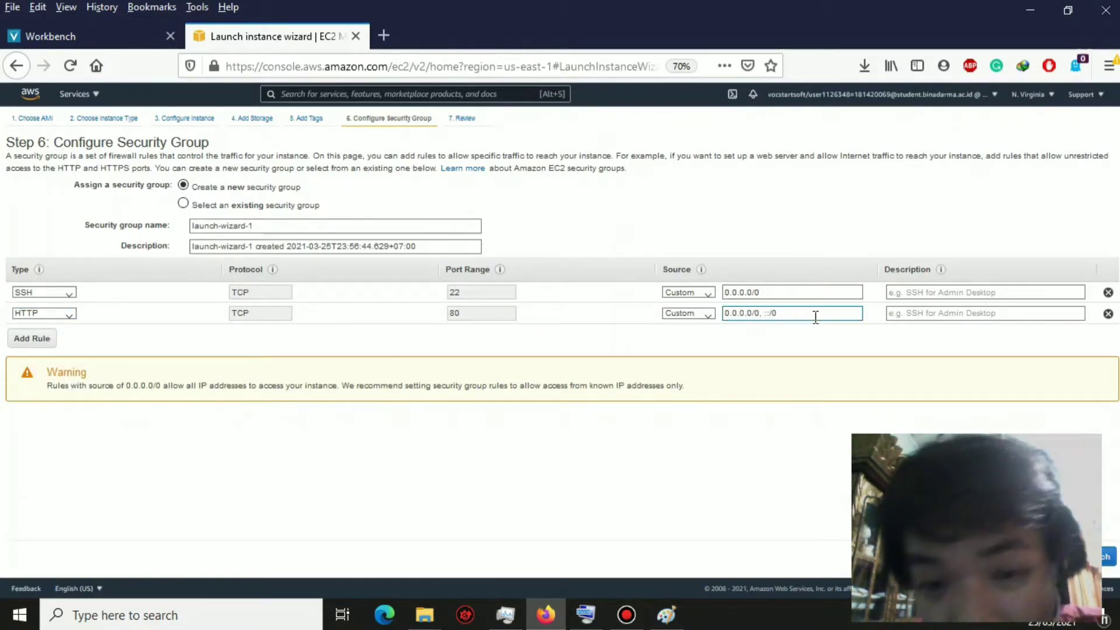
# - Add an All ICMP - IPv4 rule and copy the SSH rule's source 0.0.0.0/0 into its source
pyautogui.click(32, 338)
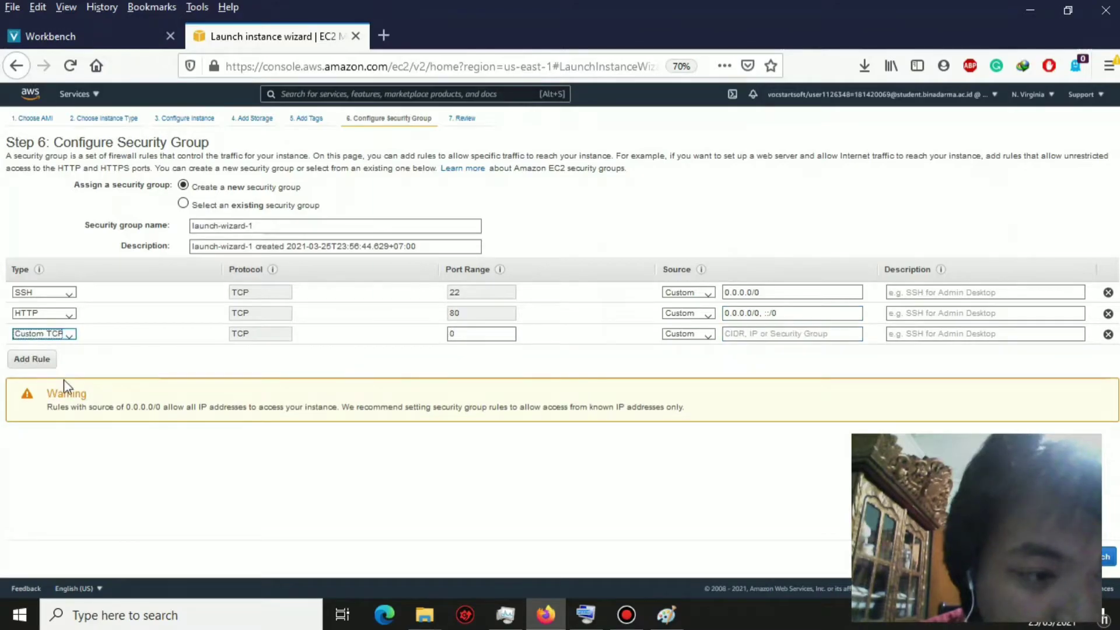
pyautogui.click(54, 334)
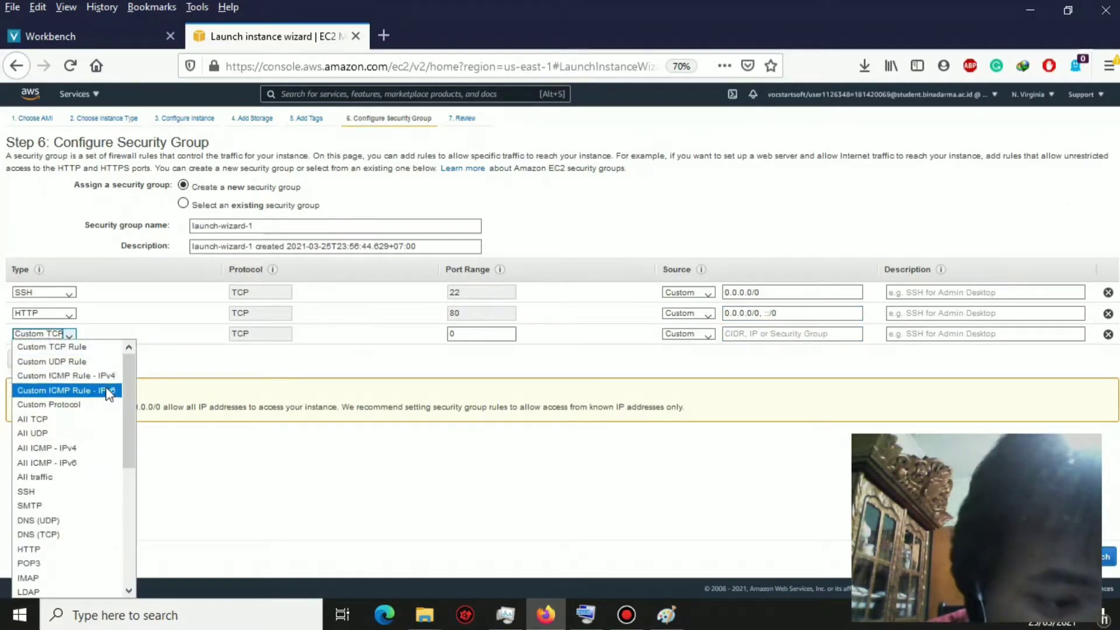
pyautogui.click(103, 448)
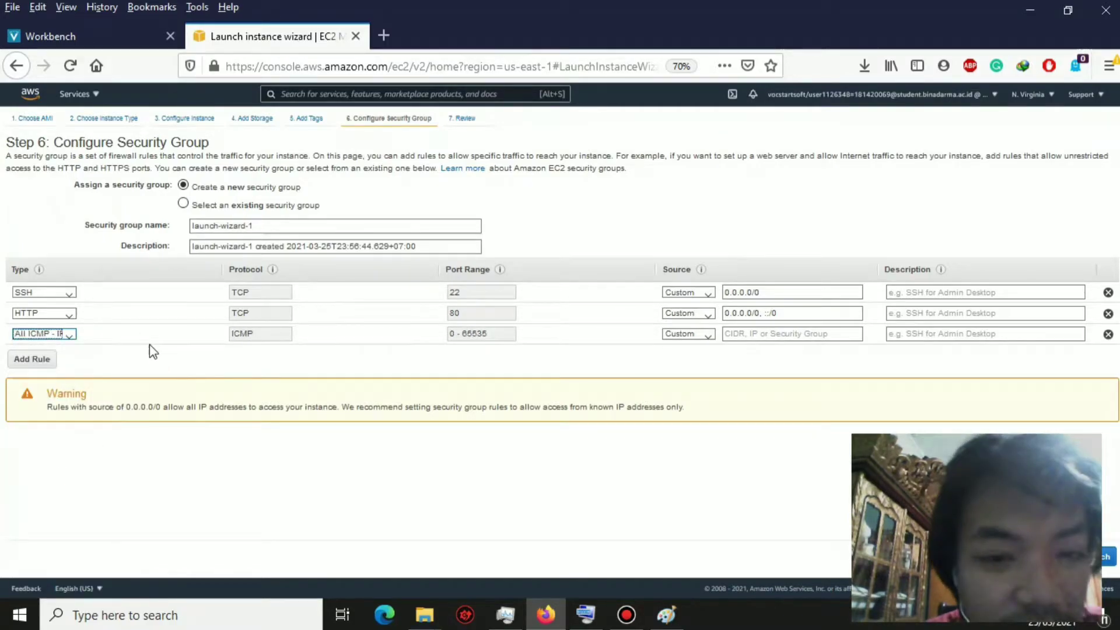
pyautogui.click(772, 293)
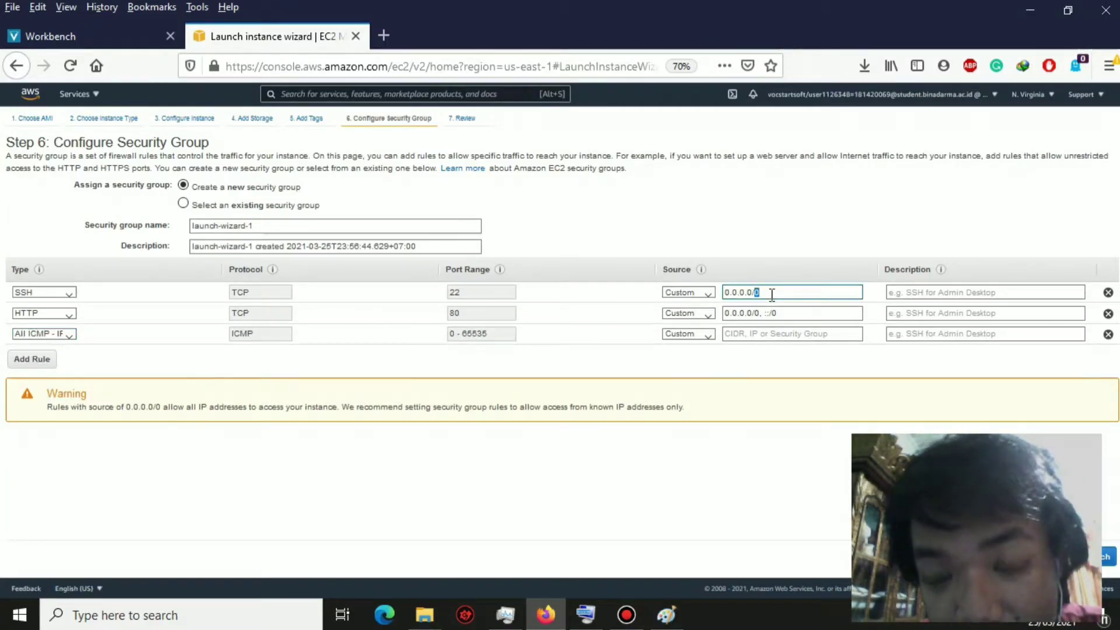
pyautogui.tripleClick(773, 295)
pyautogui.hotkey('ctrl', 'c')
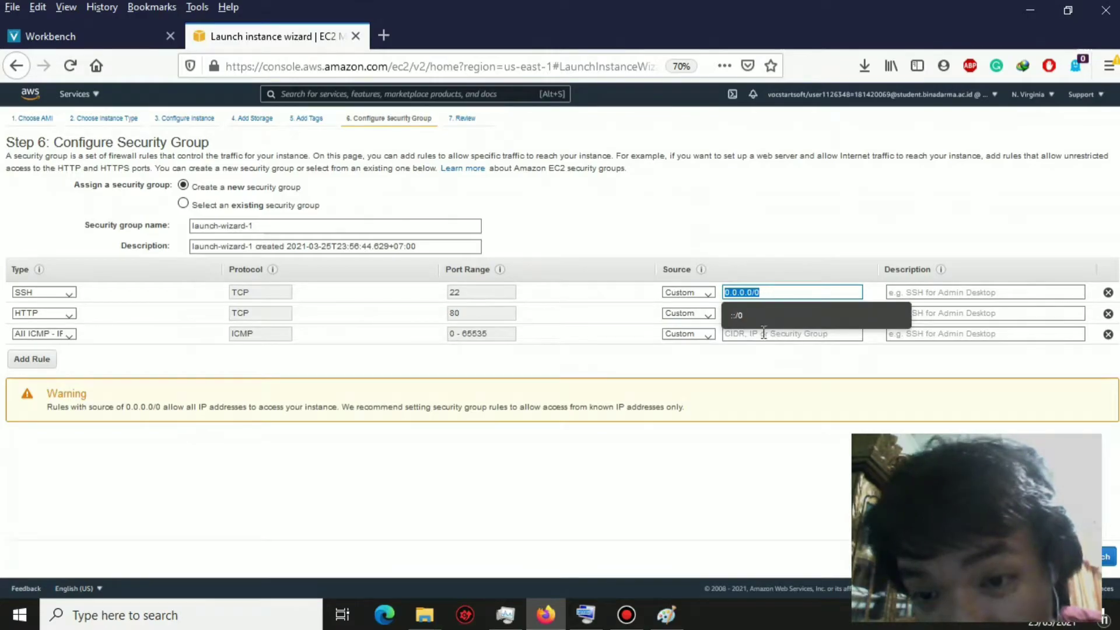
pyautogui.click(763, 333)
pyautogui.hotkey('ctrl', 'v')
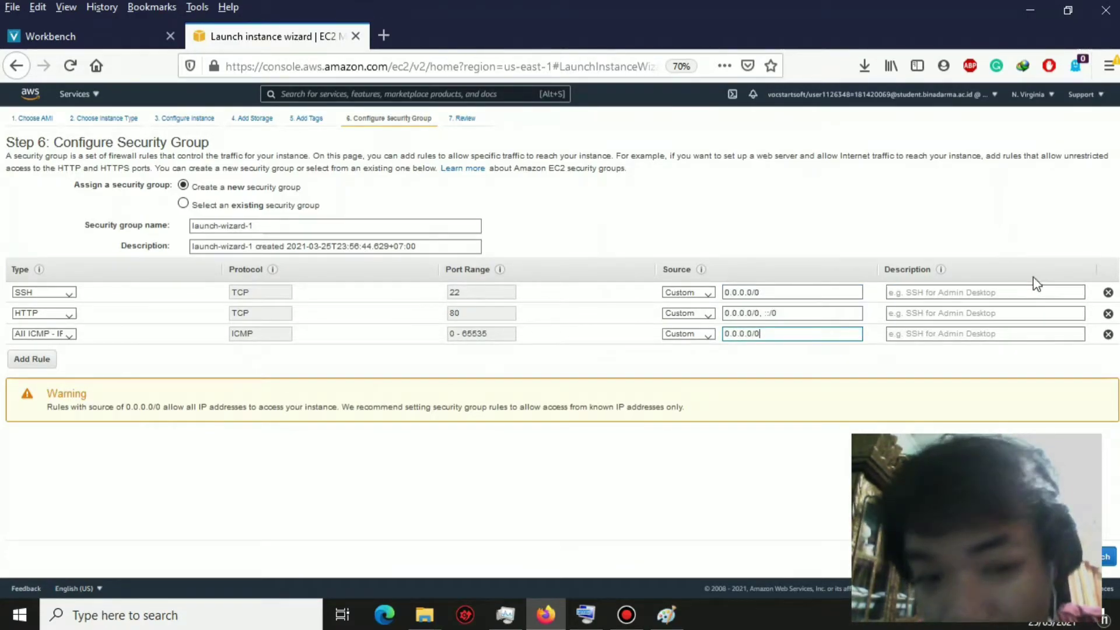
# - Continue to Review Instance Launch and look over the AMI, instance type and security group rules
pyautogui.doubleClick(642, 7)
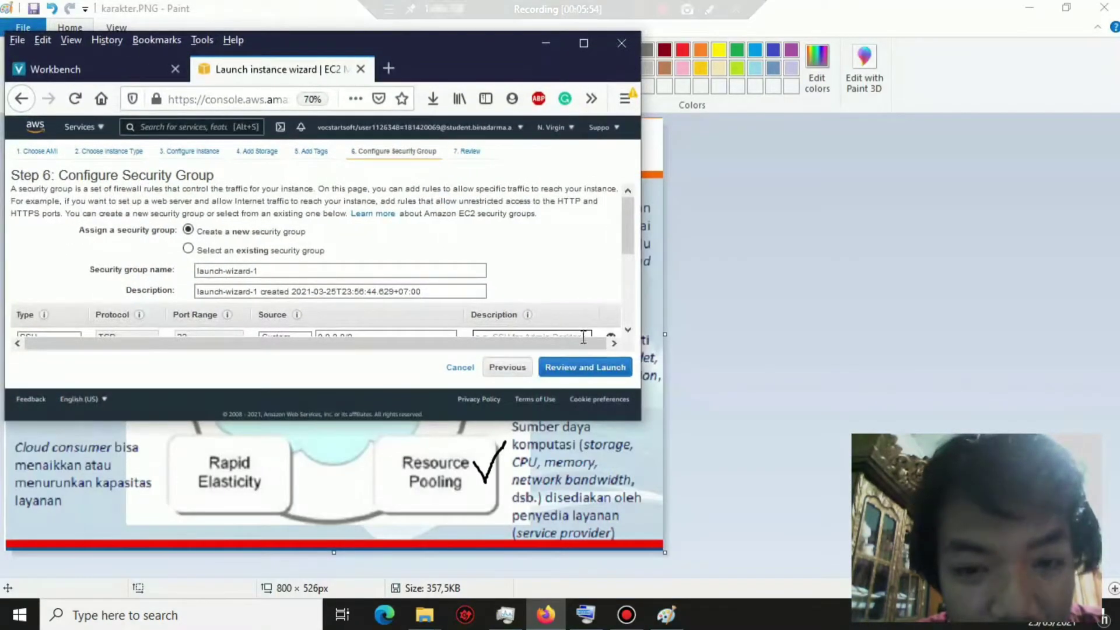
pyautogui.click(561, 371)
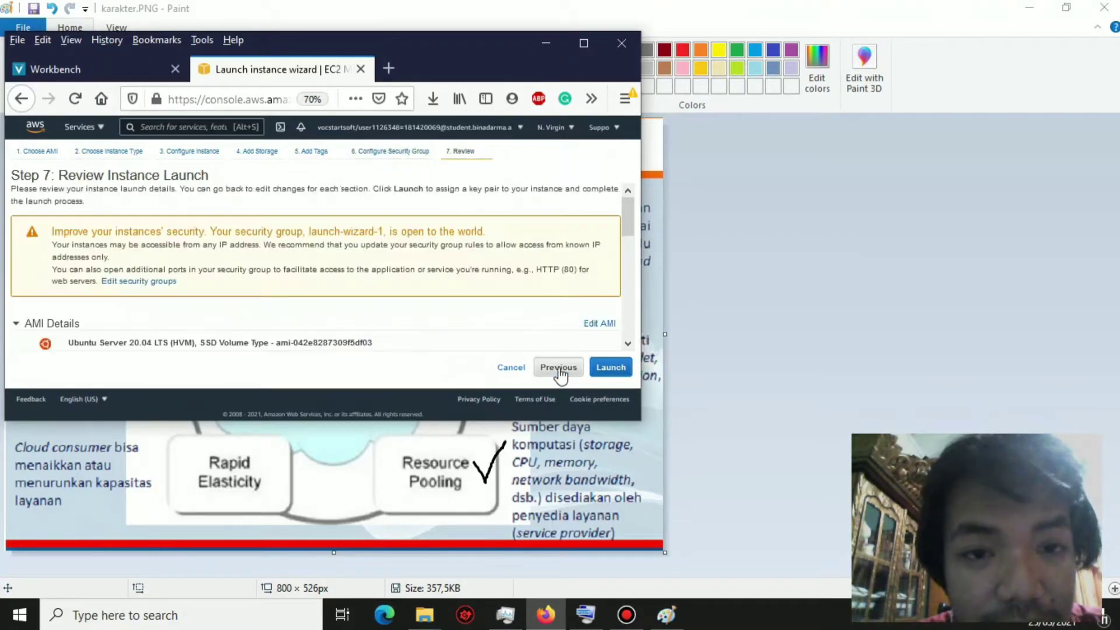
pyautogui.doubleClick(491, 51)
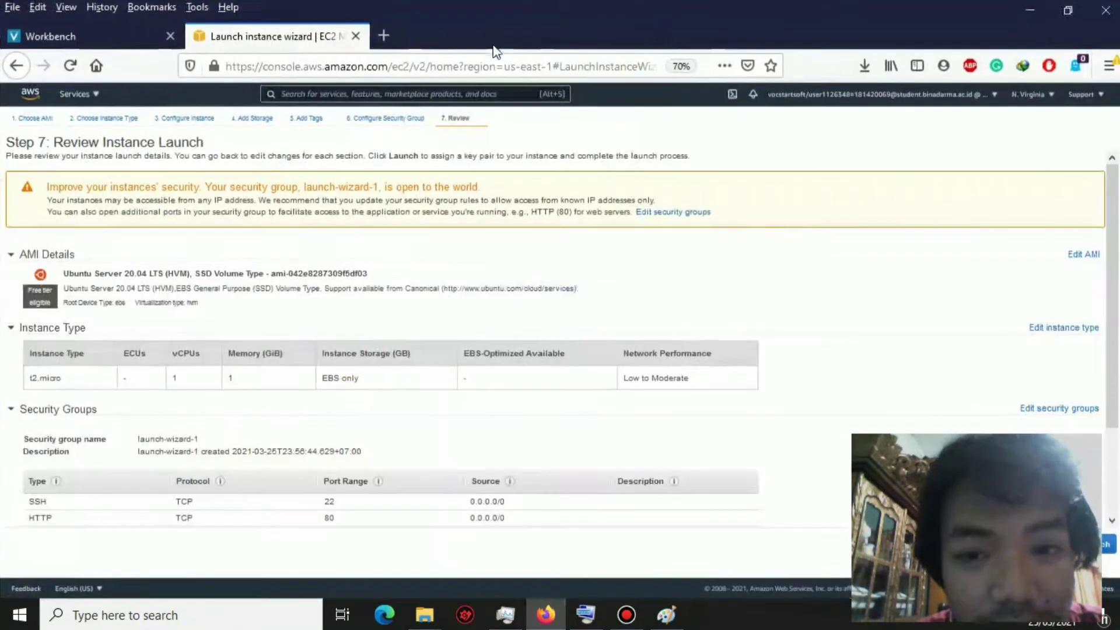
pyautogui.scroll(-3, 1113, 254)
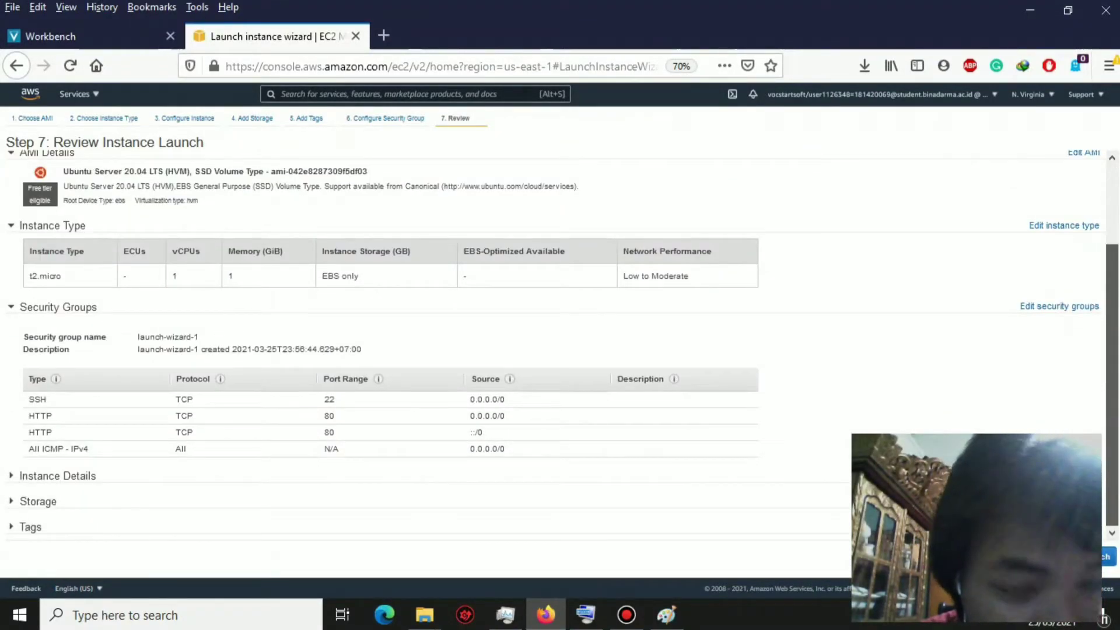
pyautogui.scroll(2, 560, 350)
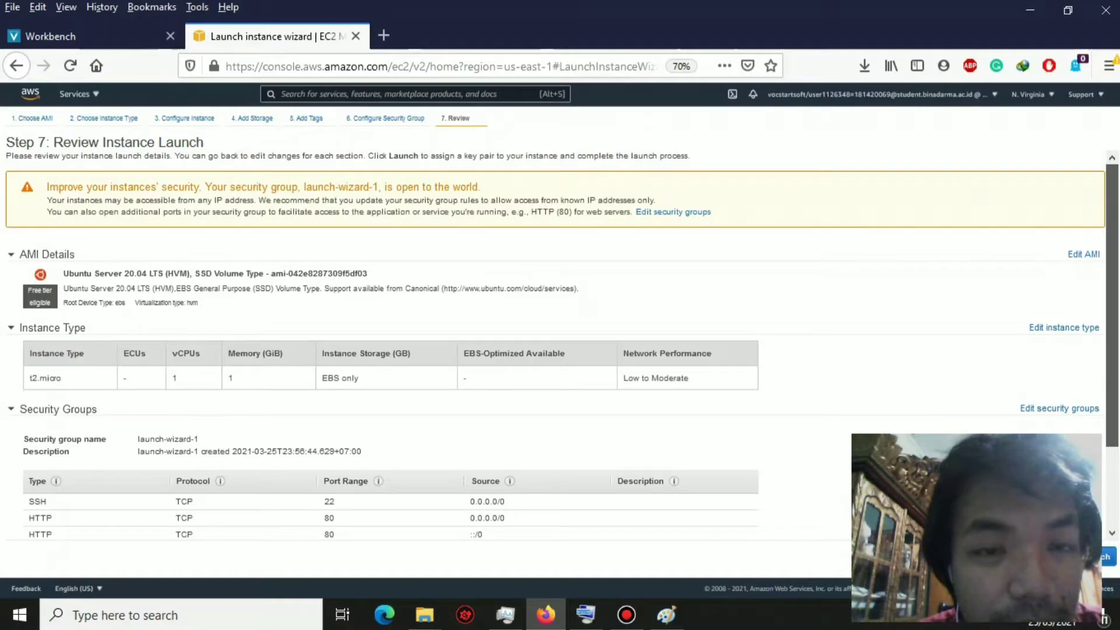
# - Start launching the instance and choose to create a new key pair named testnginx
pyautogui.doubleClick(545, 21)
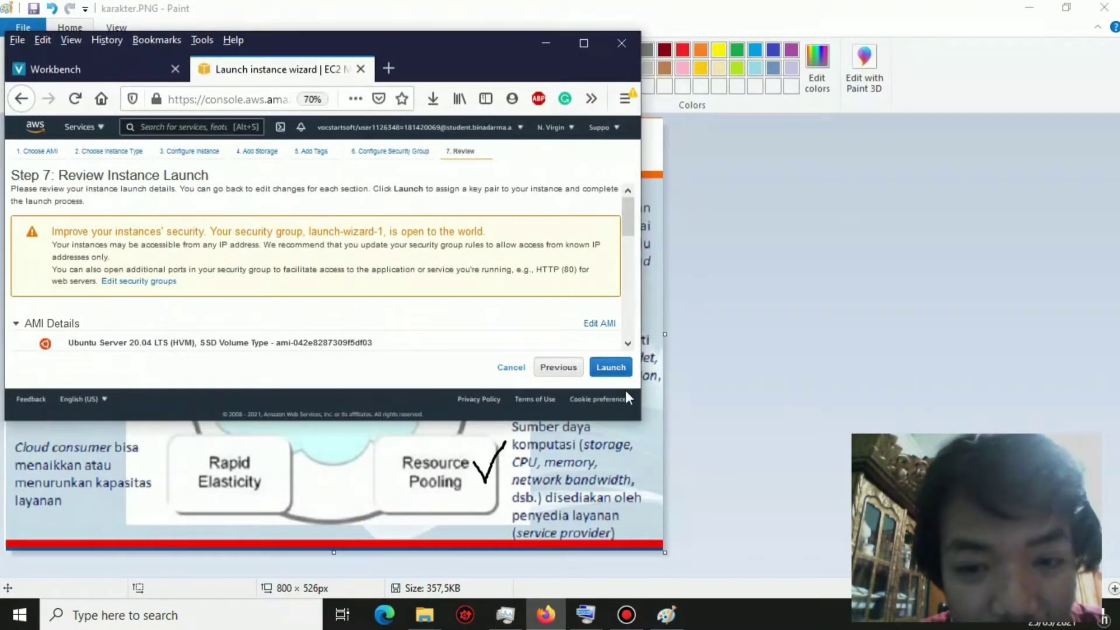
pyautogui.click(615, 369)
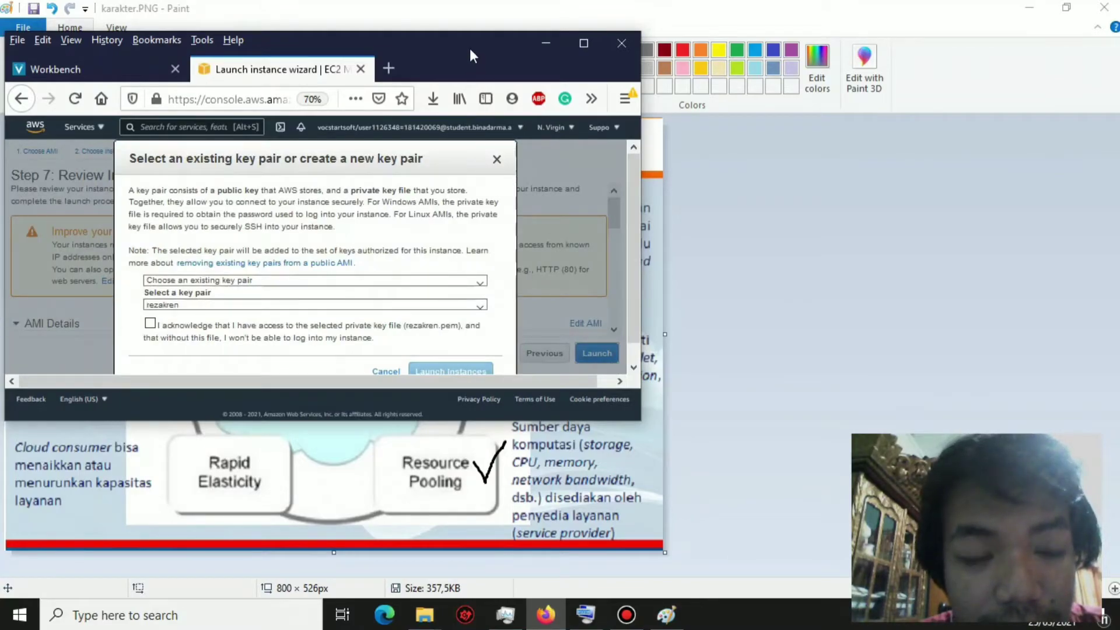
pyautogui.doubleClick(470, 48)
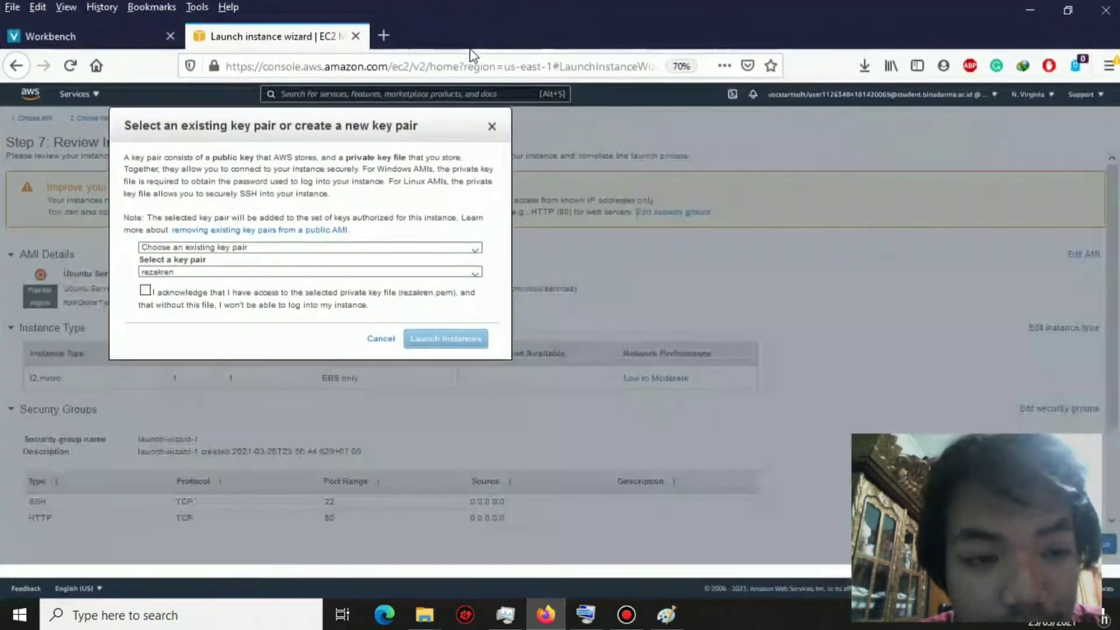
pyautogui.click(408, 249)
pyautogui.click(408, 249)
pyautogui.click(407, 248)
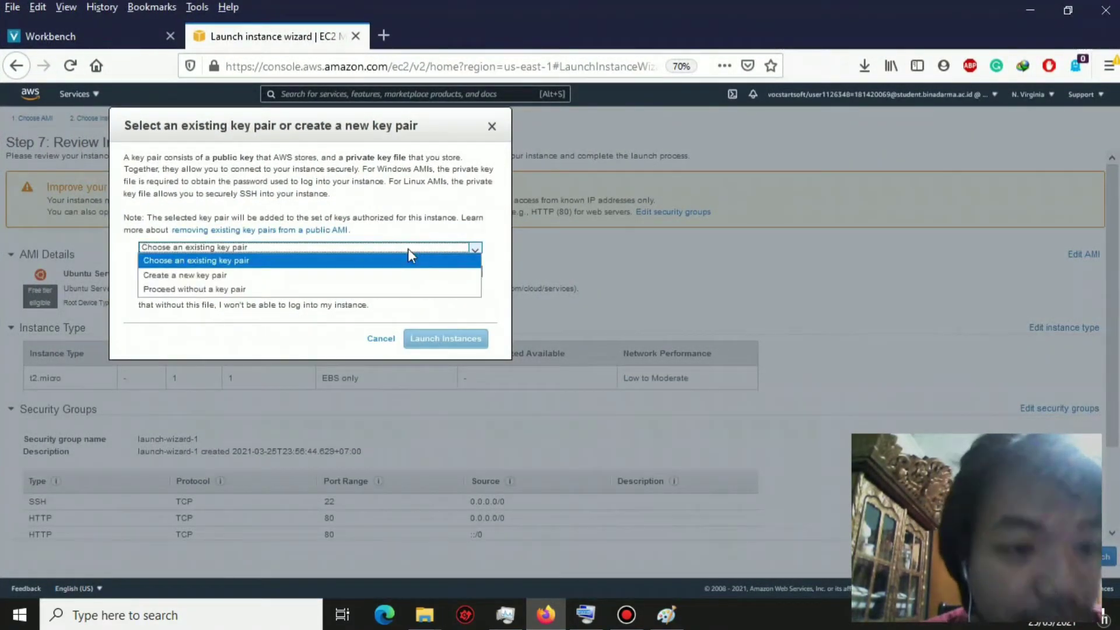
pyautogui.click(392, 279)
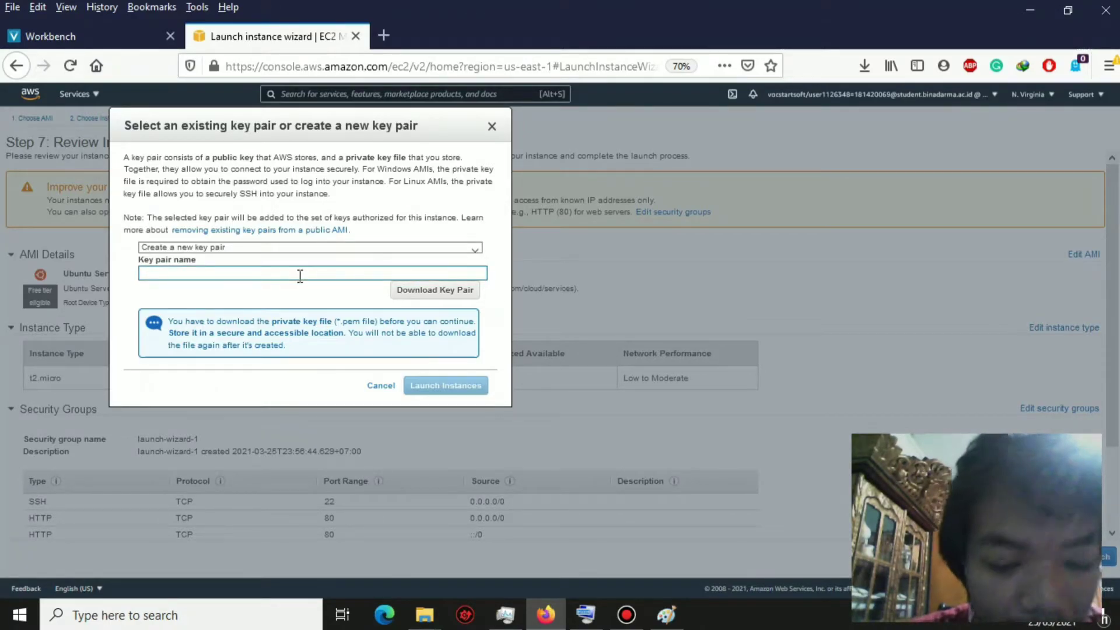
pyautogui.write('testnginx')
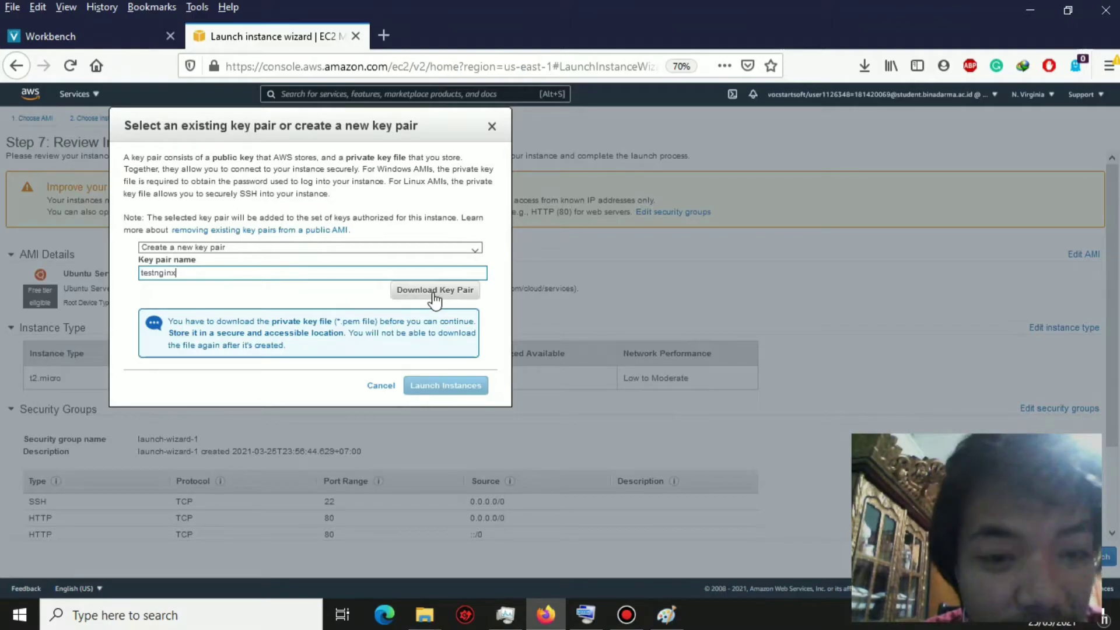
# - Download the key pair, saving it as the file testnginx.pem, and launch the instance
pyautogui.click(434, 297)
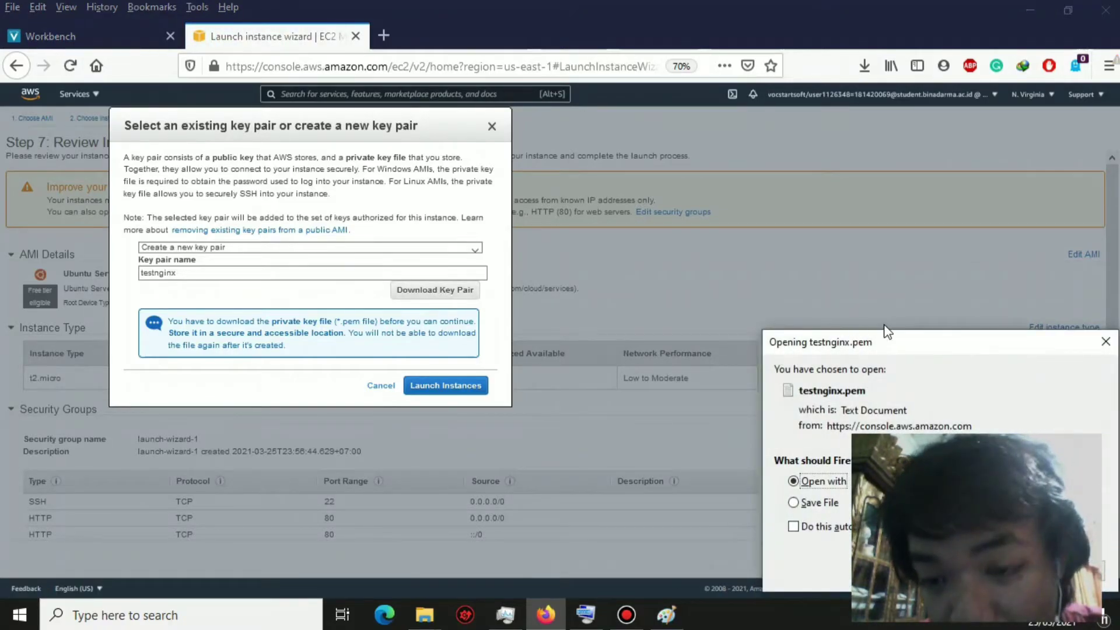
pyautogui.moveTo(887, 331); pyautogui.dragTo(576, 114)
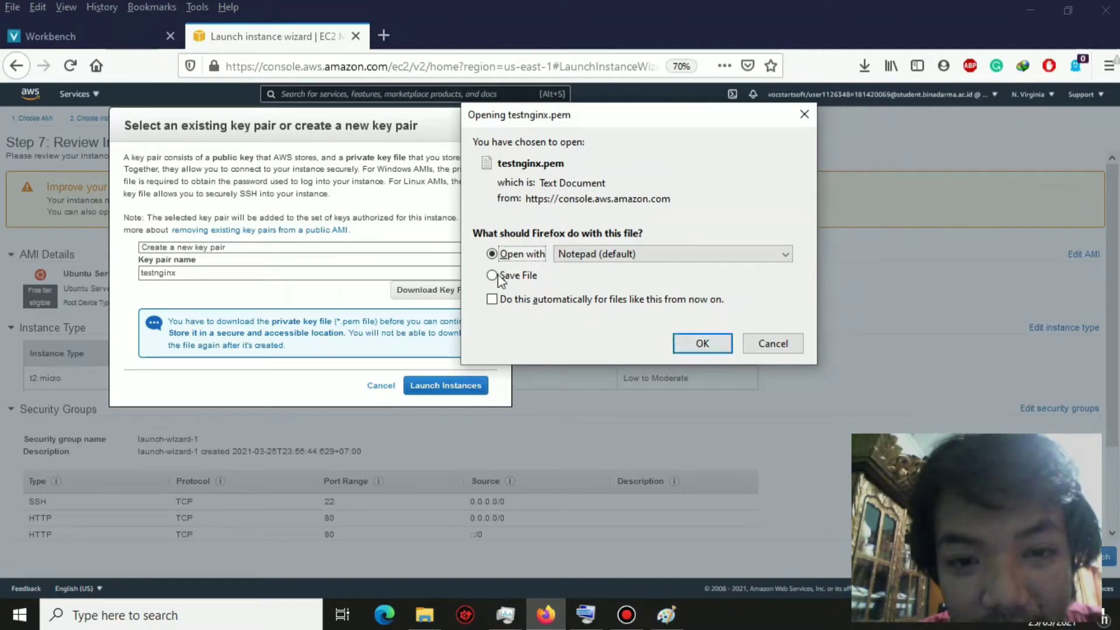
pyautogui.press('Down')
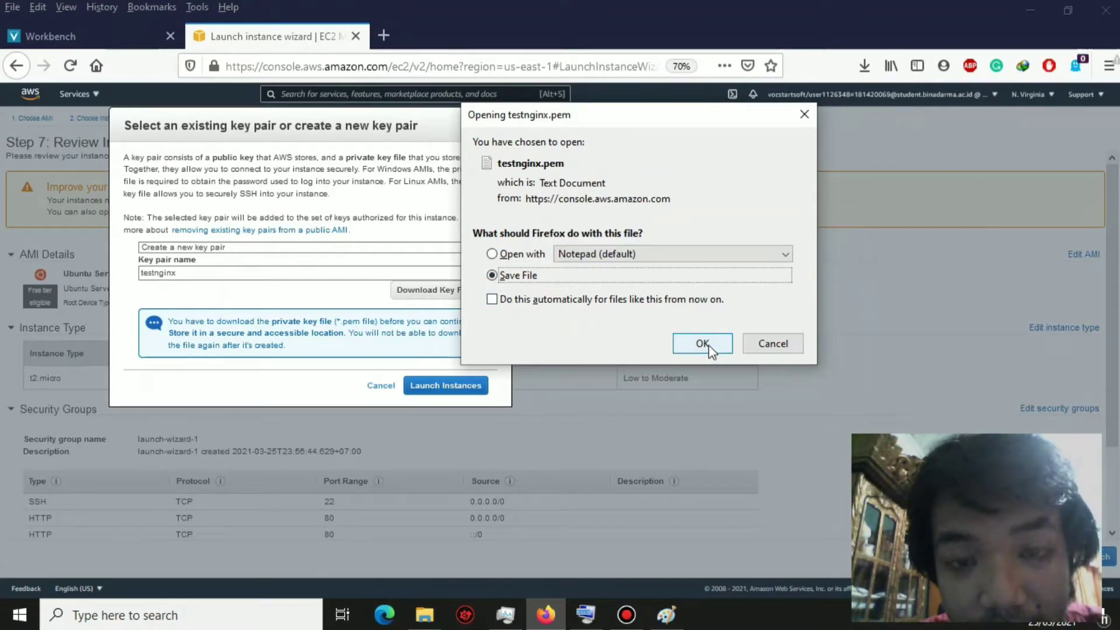
pyautogui.click(702, 343)
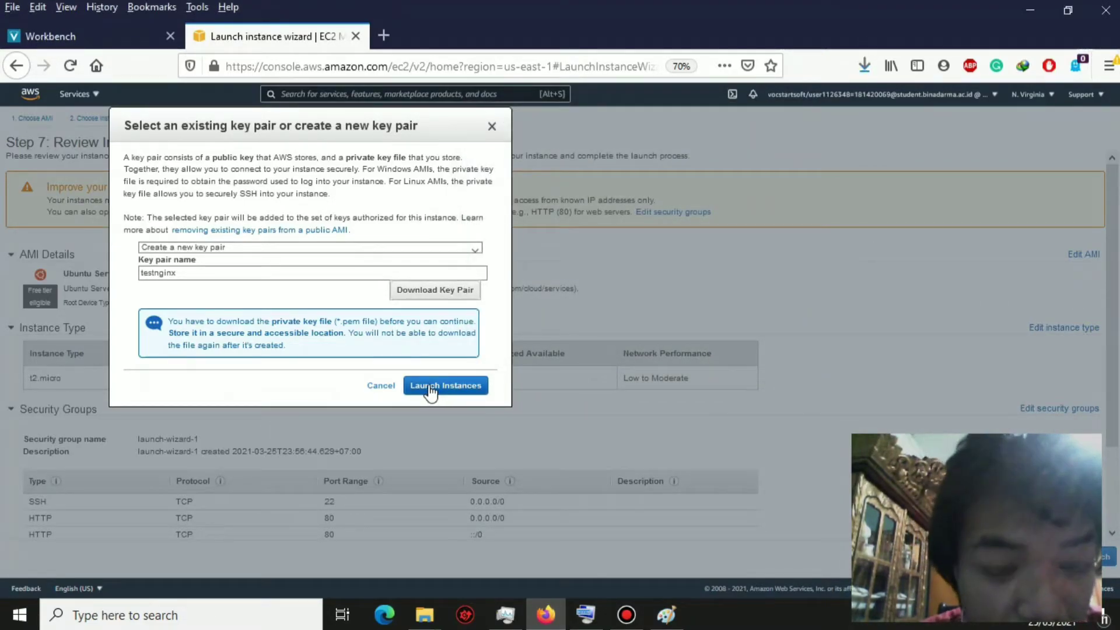
pyautogui.click(430, 386)
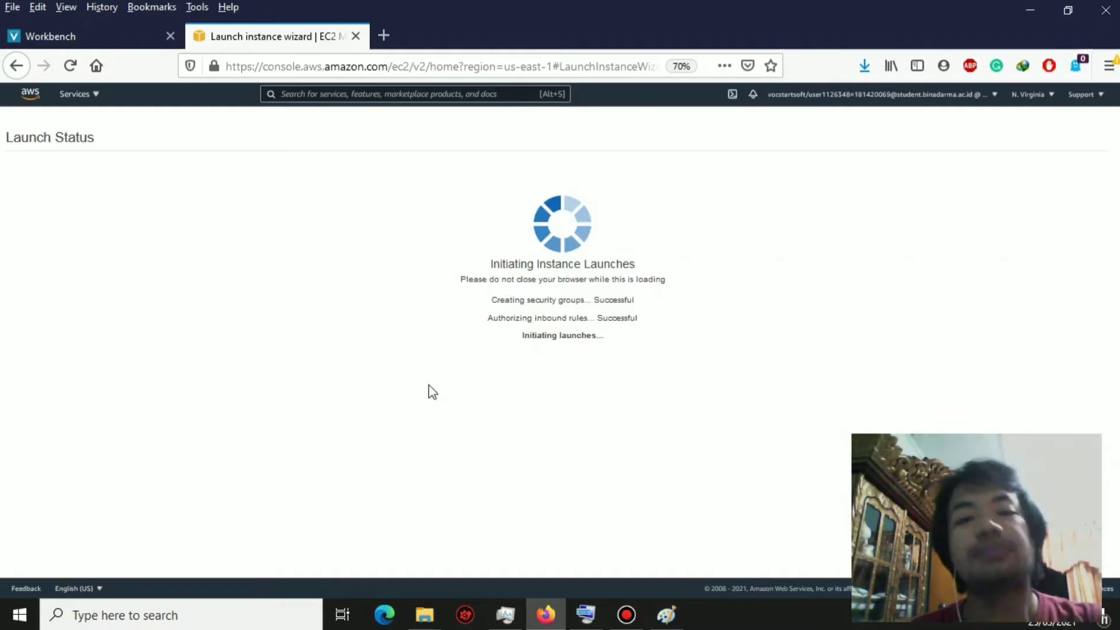
# - Open the EC2 instances list from the AWS Management Console and name the running t2.micro instance nginx
pyautogui.click(83, 101)
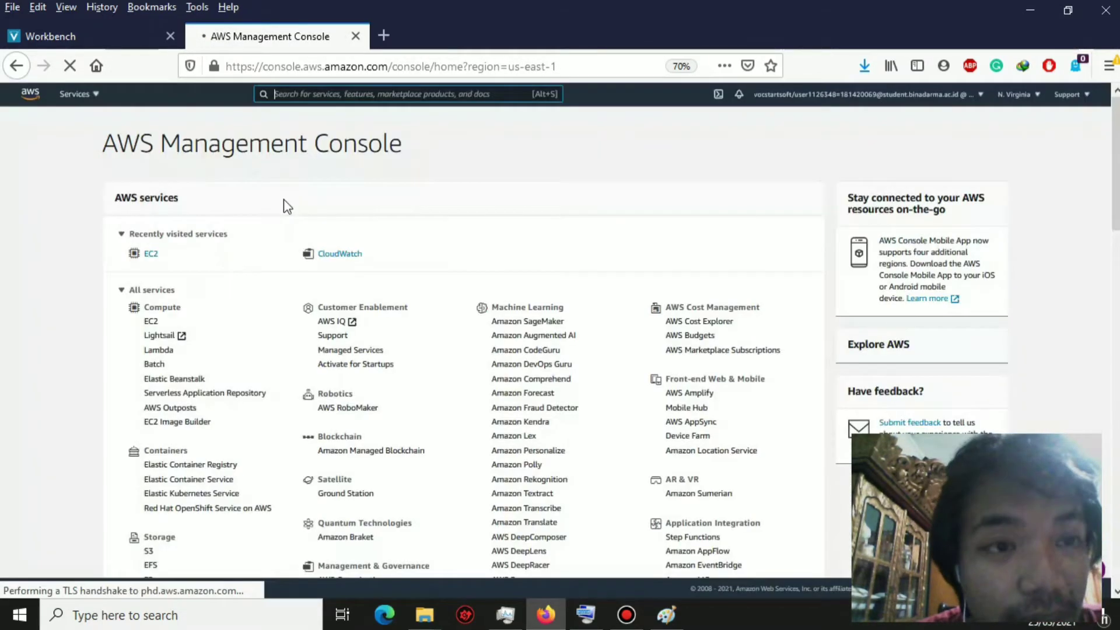
pyautogui.click(151, 254)
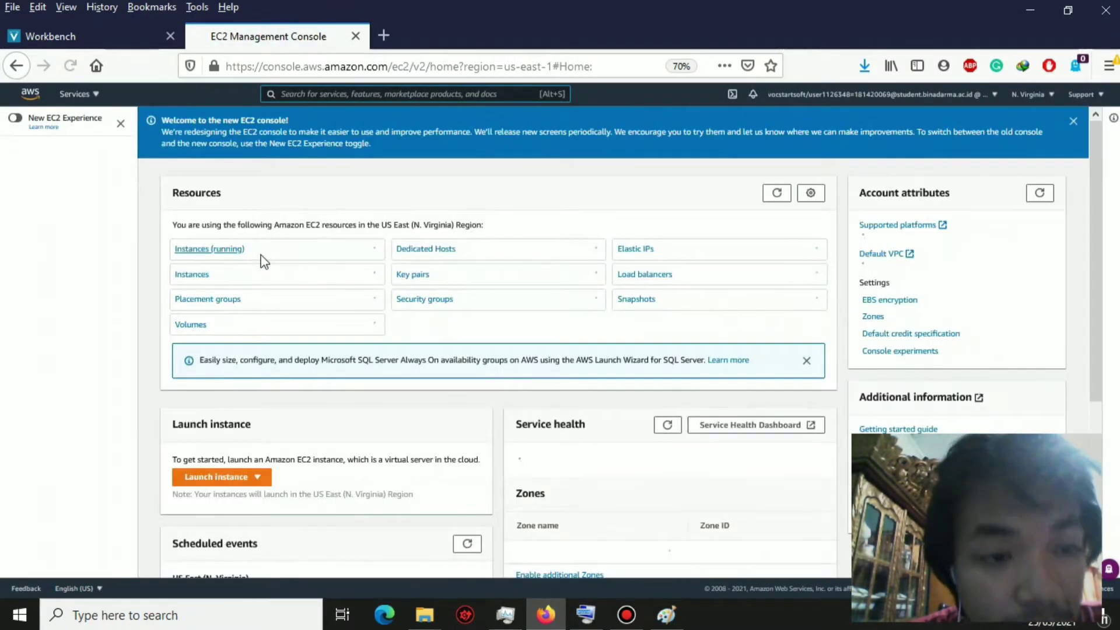
pyautogui.click(196, 275)
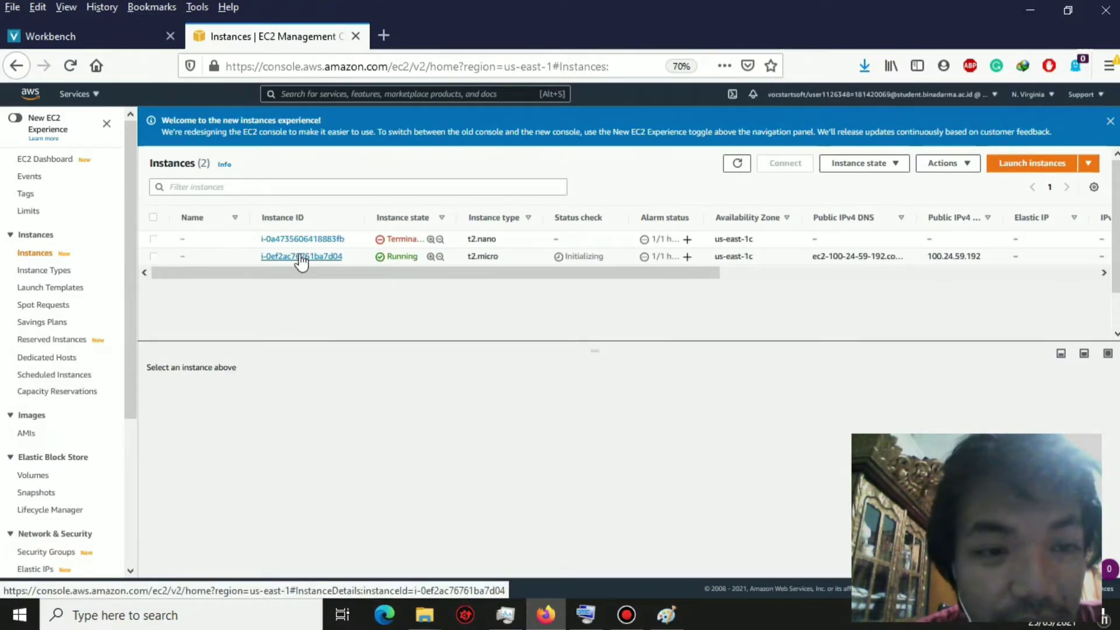
pyautogui.click(190, 257)
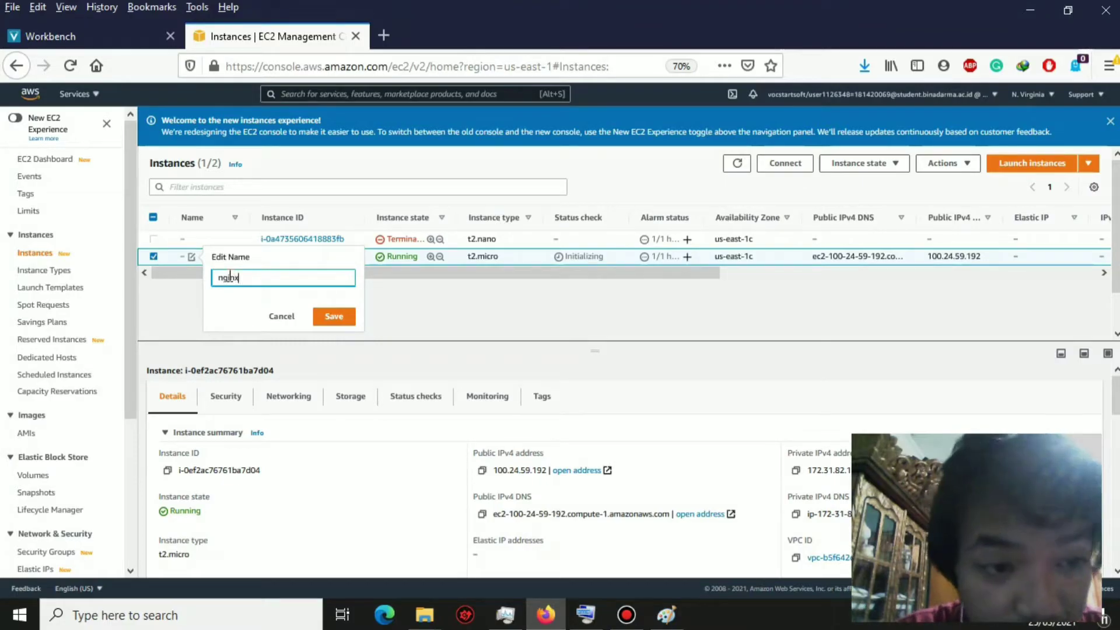
pyautogui.click(338, 318)
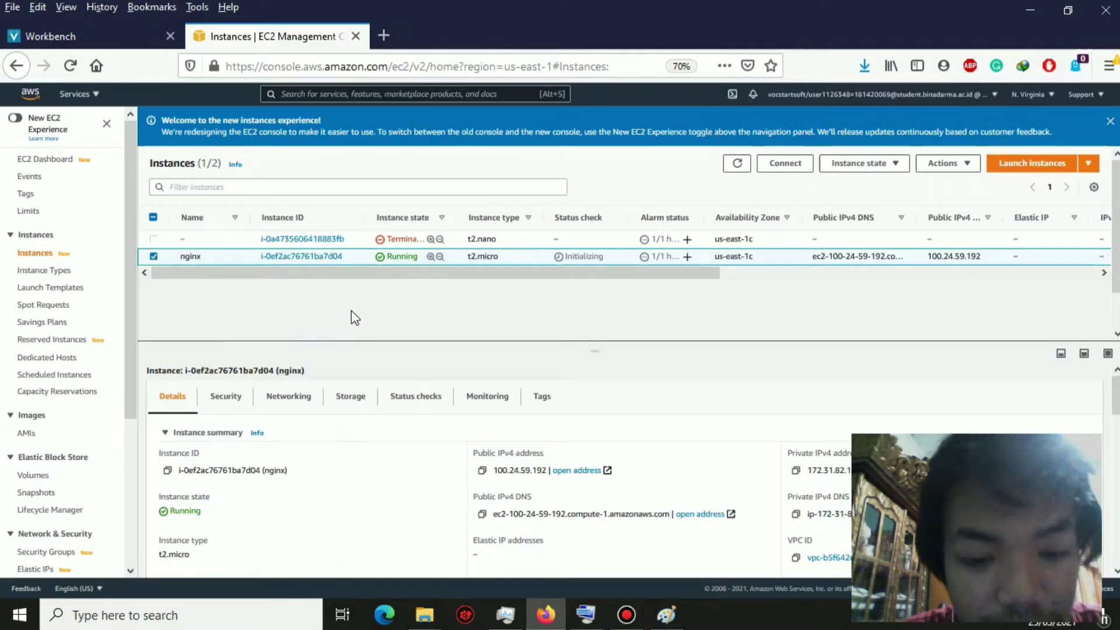
# - Copy the downloaded testnginx.pem from its Downloads folder into the amazon folder on drive D:
pyautogui.click(862, 69)
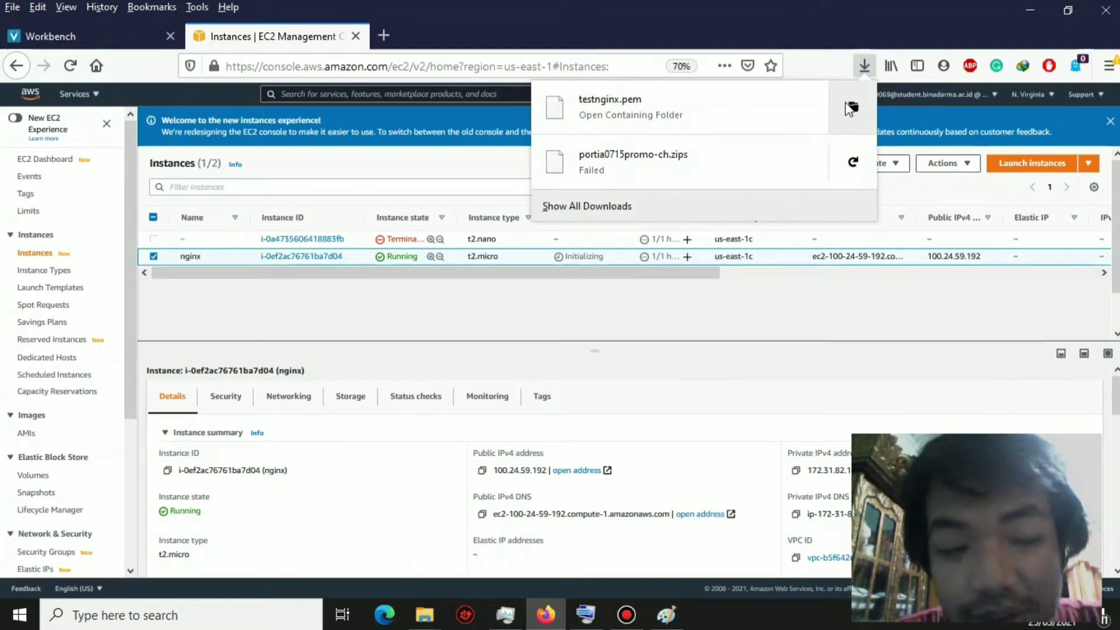
pyautogui.click(850, 108)
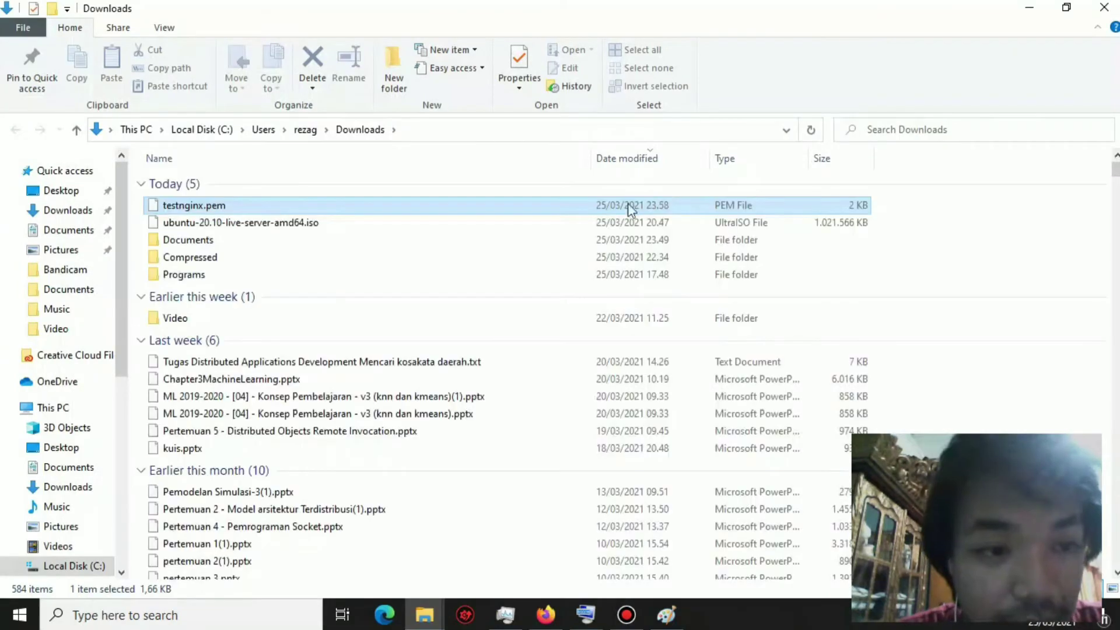
pyautogui.rightClick(282, 205)
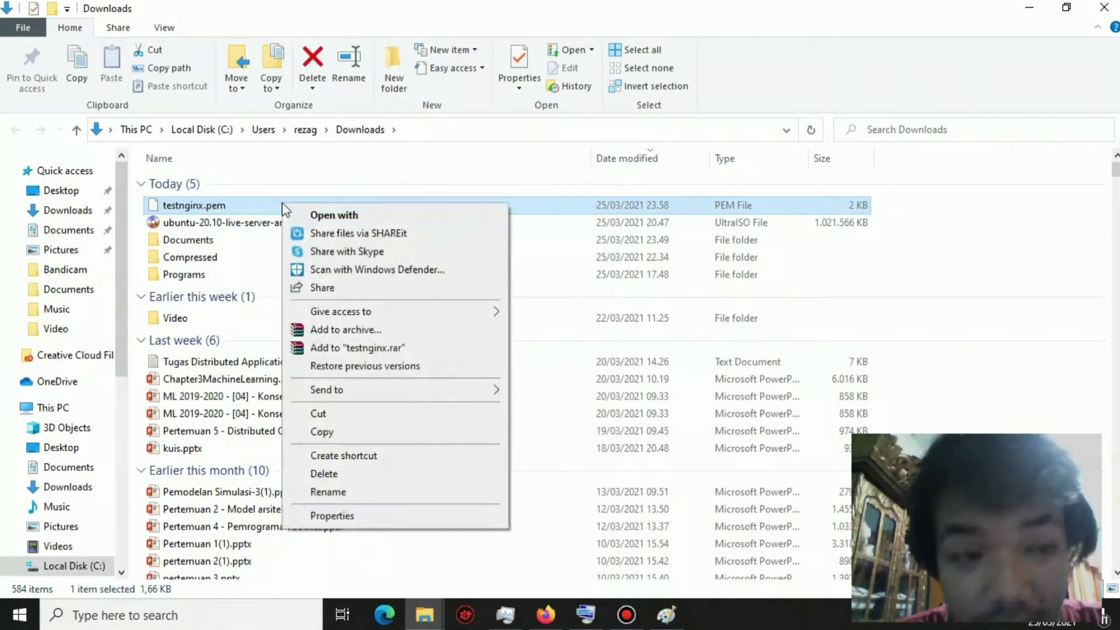
pyautogui.click(330, 432)
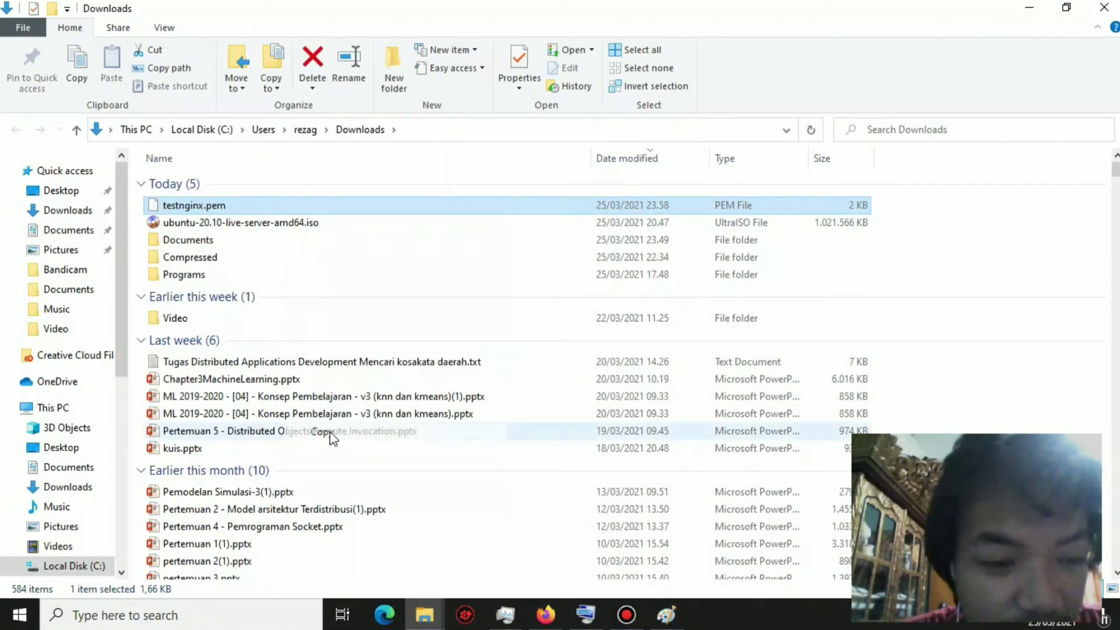
pyautogui.moveTo(126, 353); pyautogui.dragTo(129, 398)
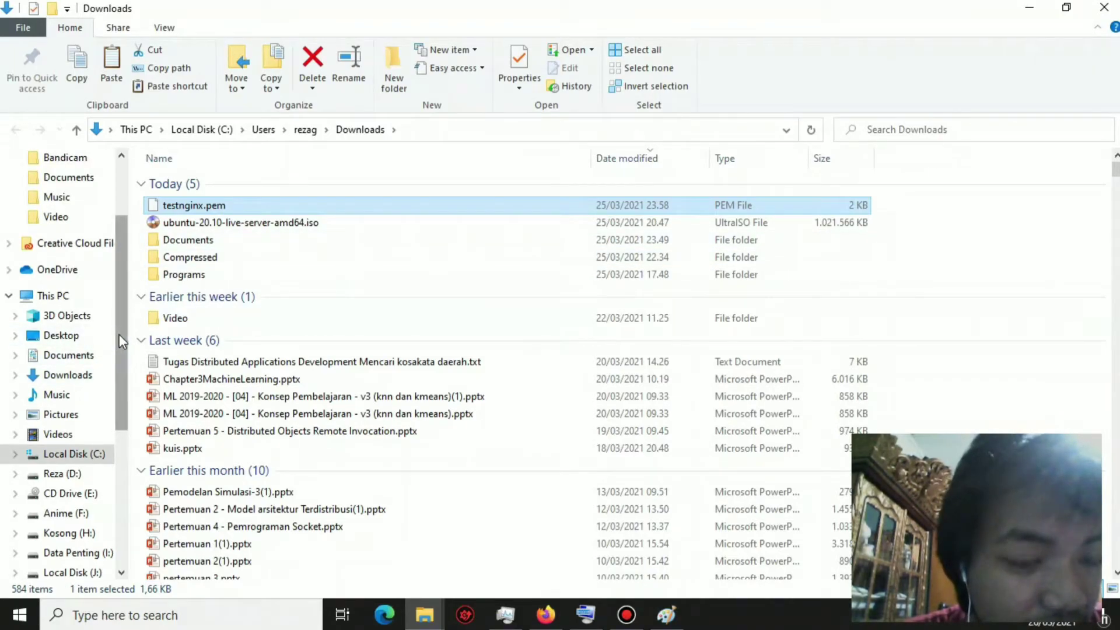
pyautogui.moveTo(119, 334); pyautogui.dragTo(113, 439)
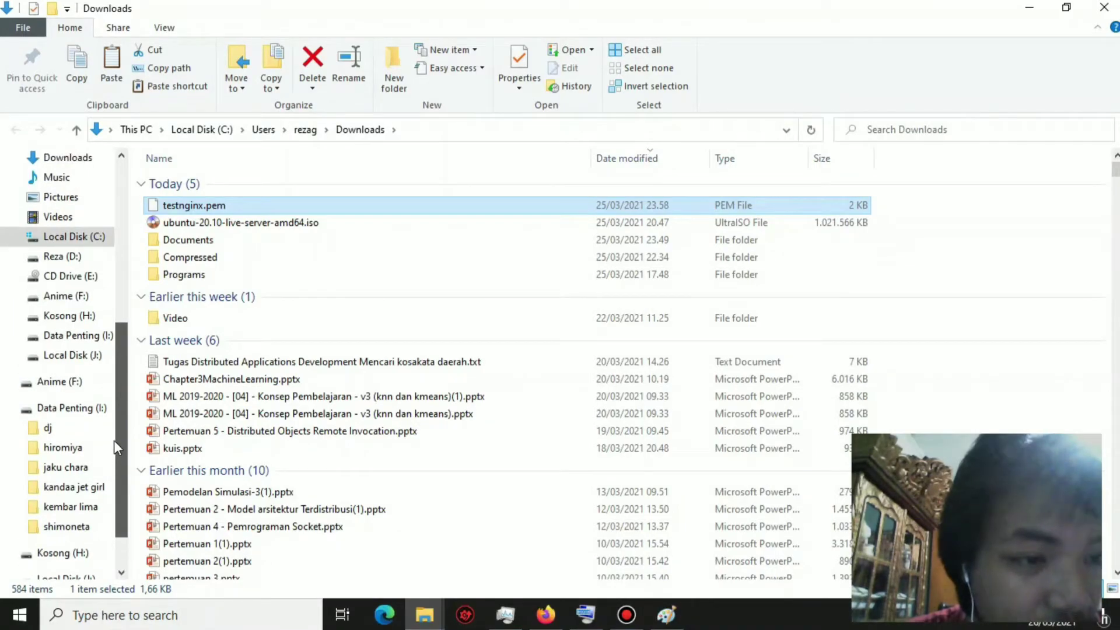
pyautogui.click(74, 261)
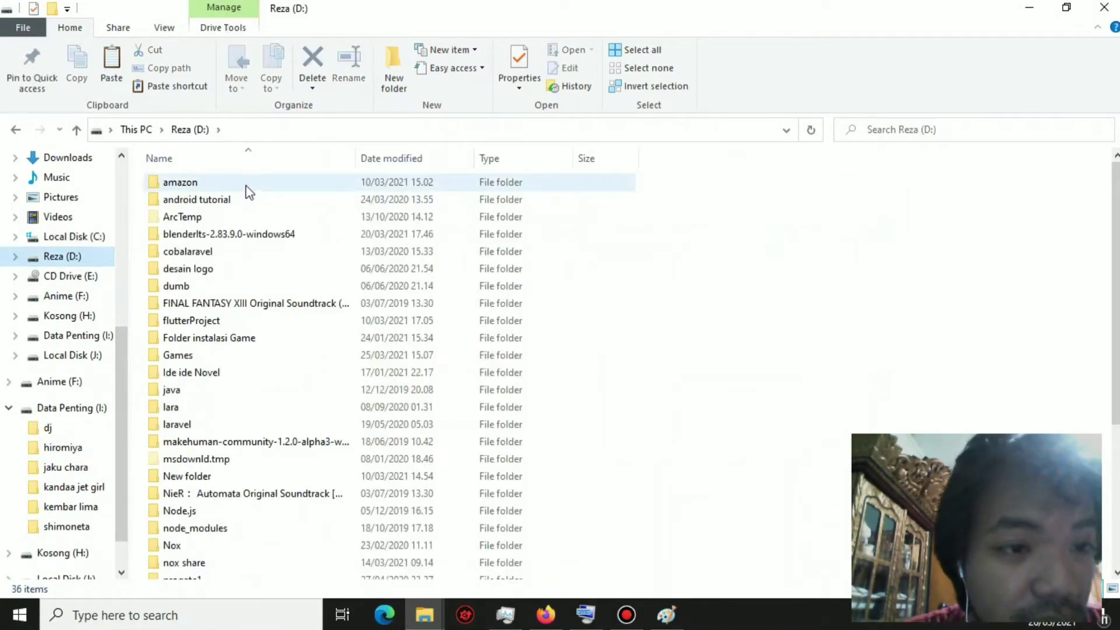
pyautogui.doubleClick(243, 185)
# - Disable inheritance in the advanced security settings of D:\amazon\testnginx.pem, converting the inherited permissions into explicit ones
pyautogui.rightClick(464, 201)
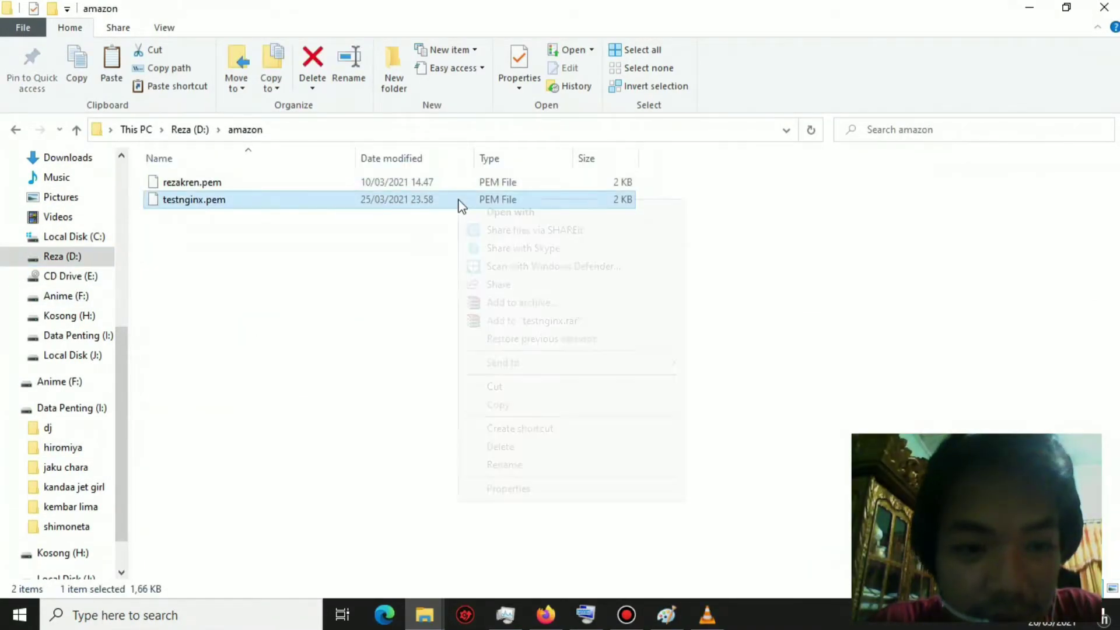
pyautogui.click(509, 489)
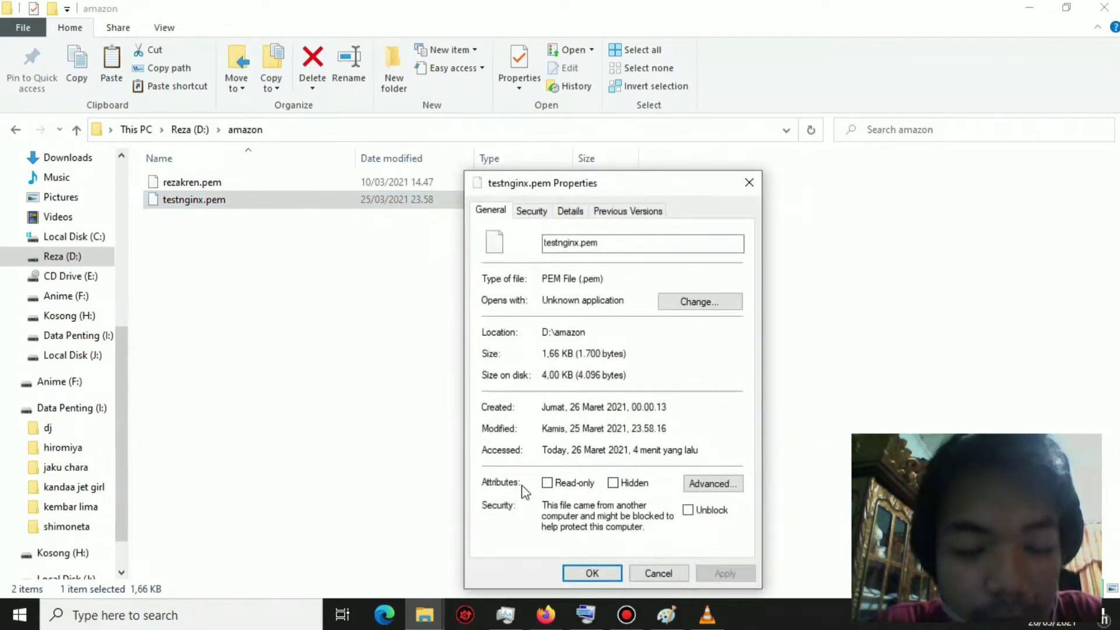
pyautogui.click(533, 211)
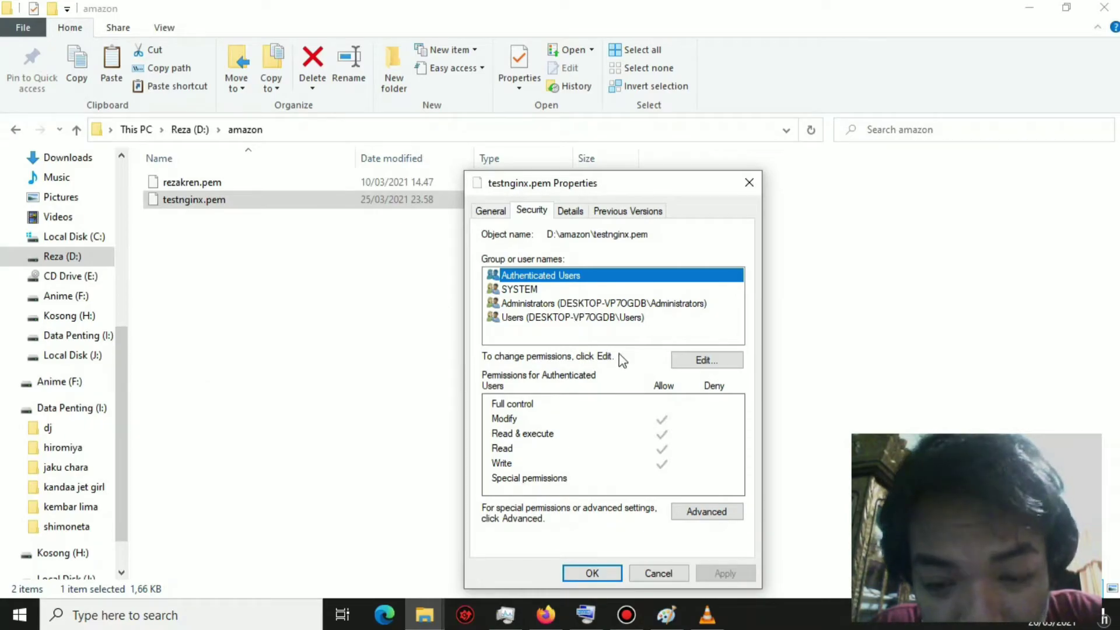
pyautogui.click(681, 511)
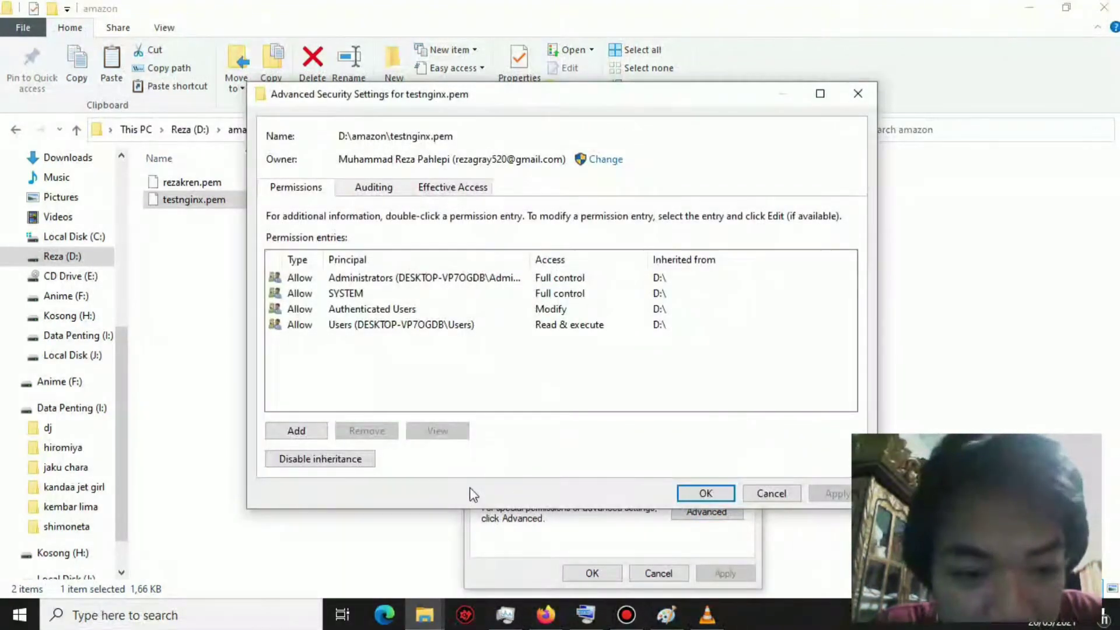
pyautogui.click(328, 461)
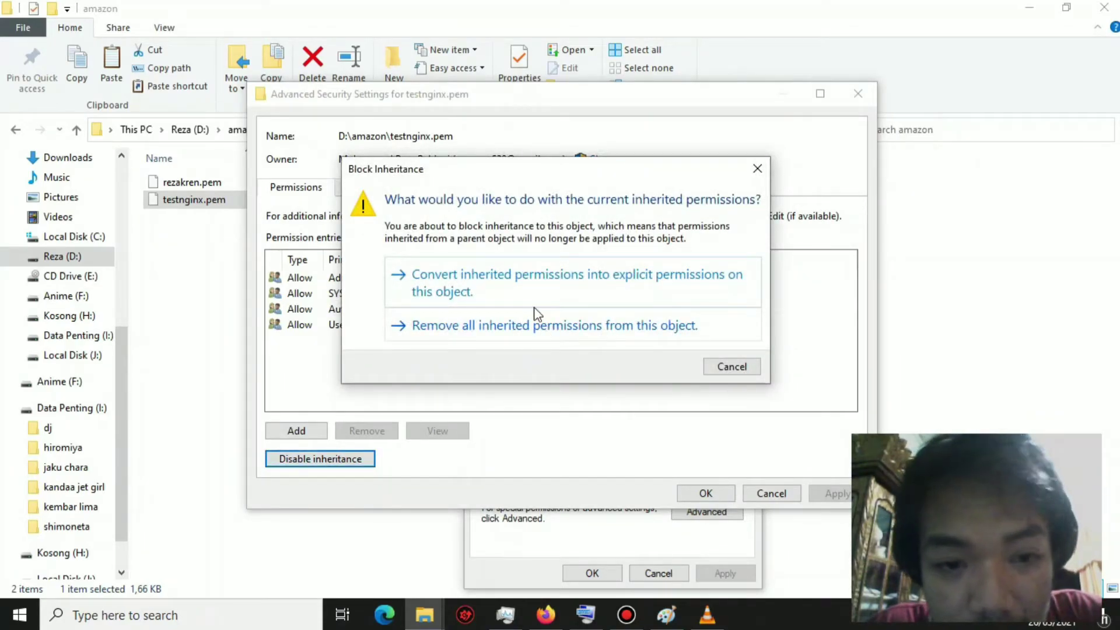
pyautogui.click(528, 290)
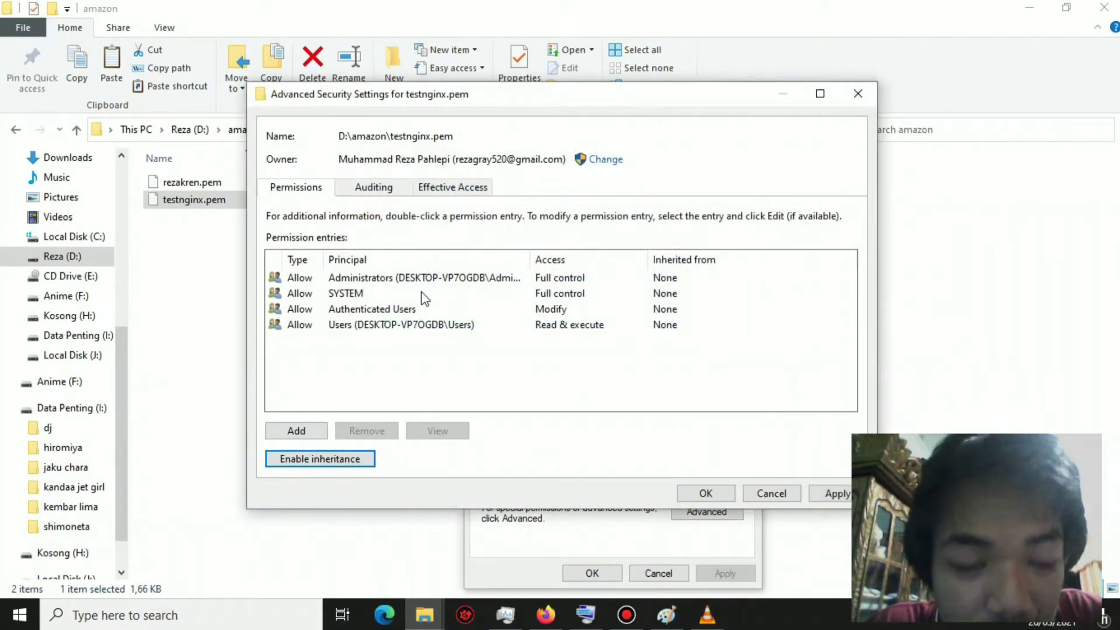
# - Remove the SYSTEM, Authenticated Users and Users permission entries from testnginx.pem, keeping only Administrators, and apply the changes
pyautogui.click(402, 293)
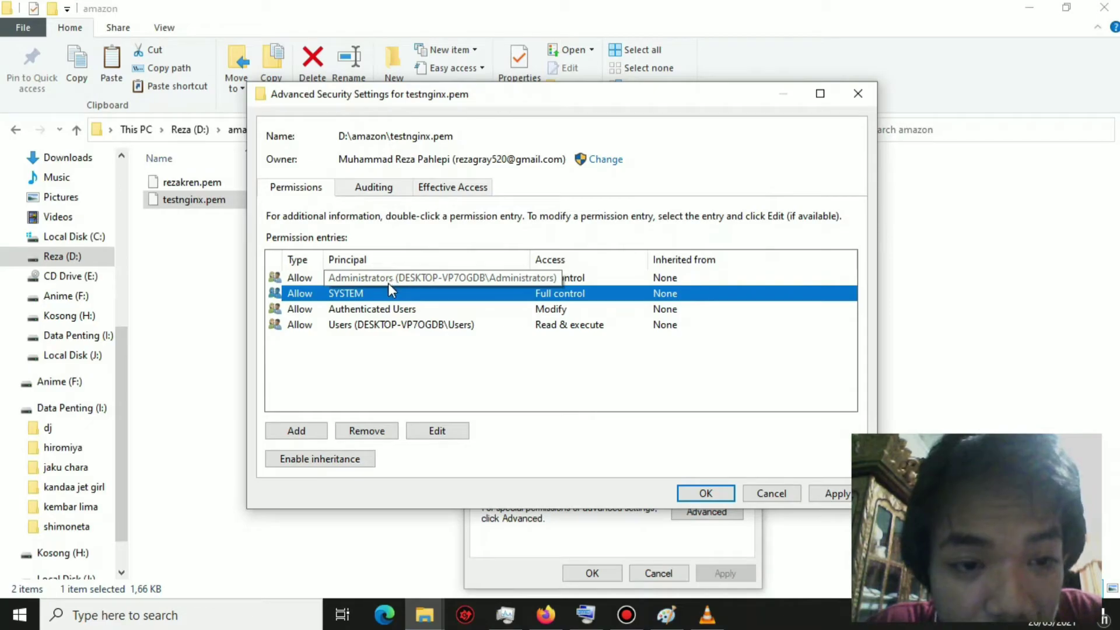
pyautogui.click(394, 431)
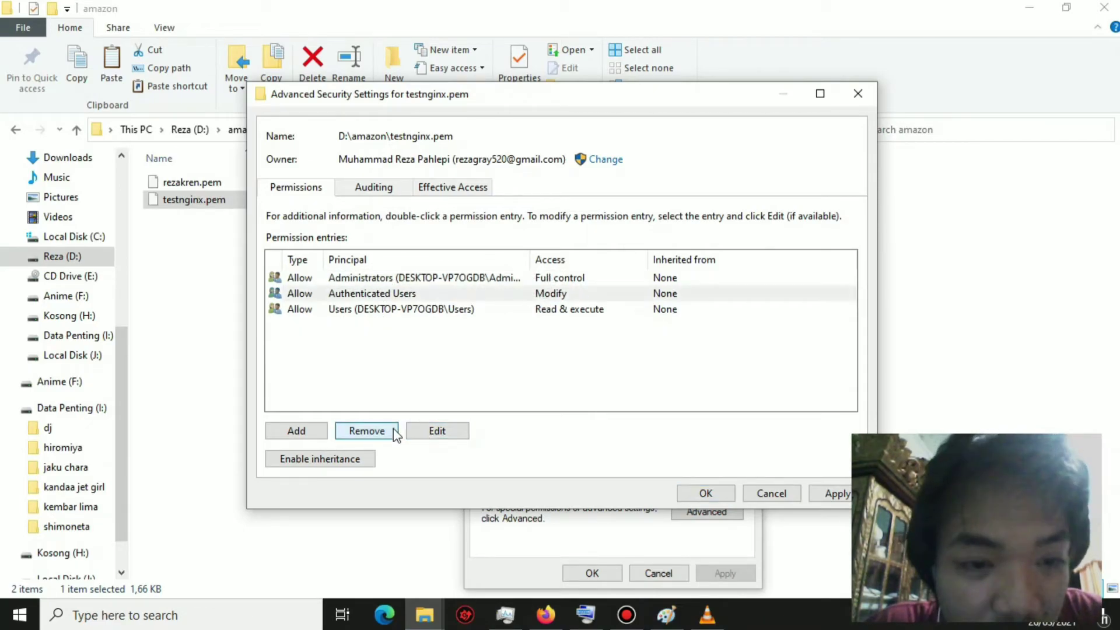
pyautogui.click(392, 295)
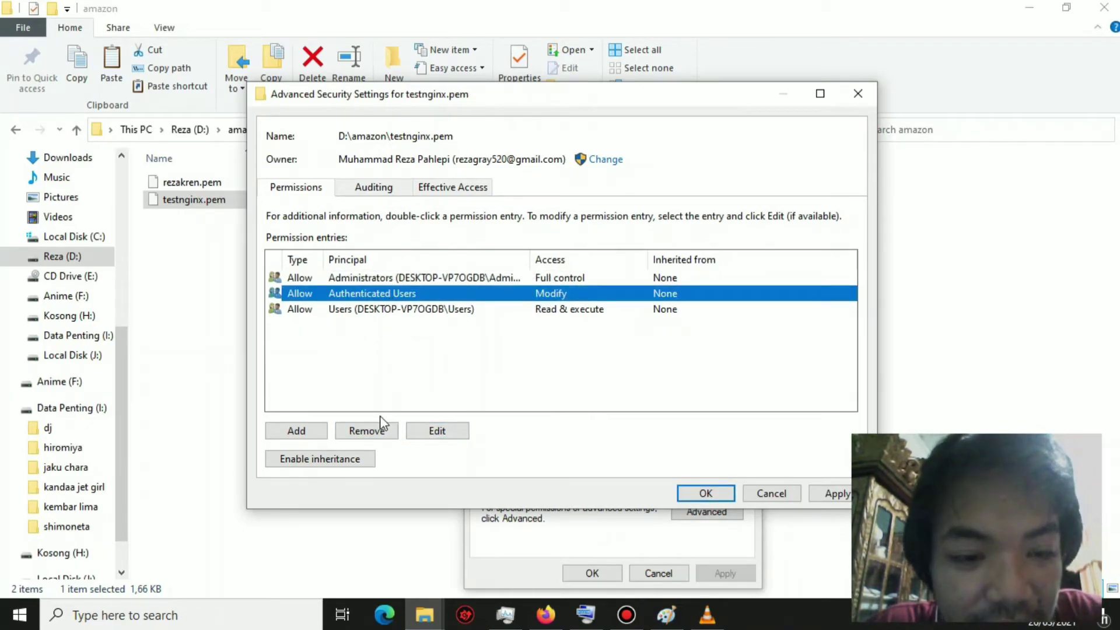
pyautogui.click(376, 431)
pyautogui.click(406, 295)
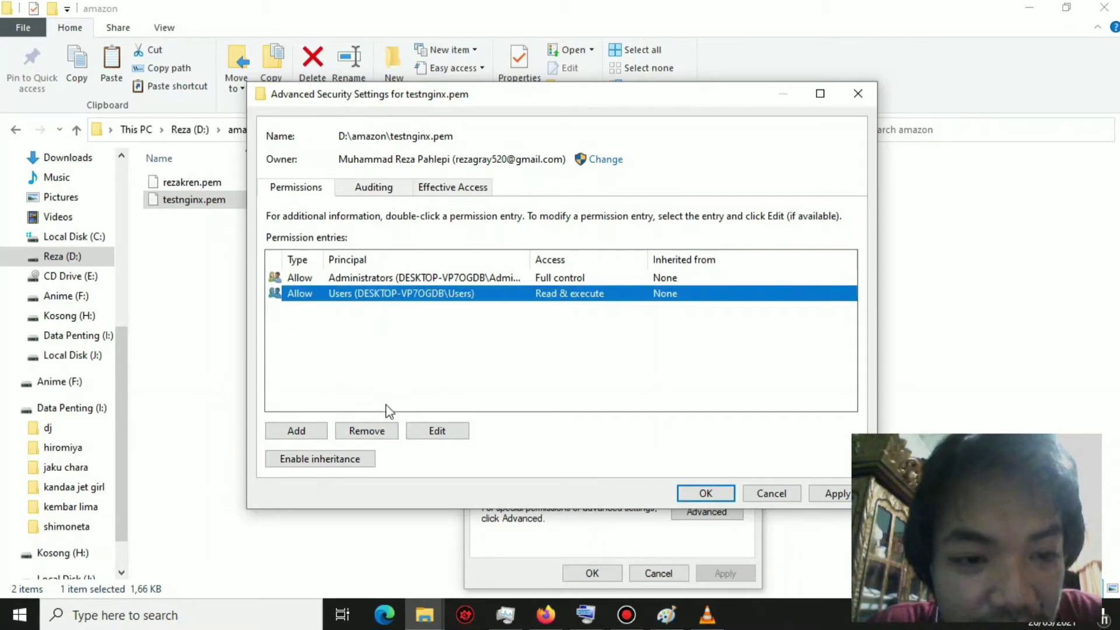
pyautogui.click(376, 431)
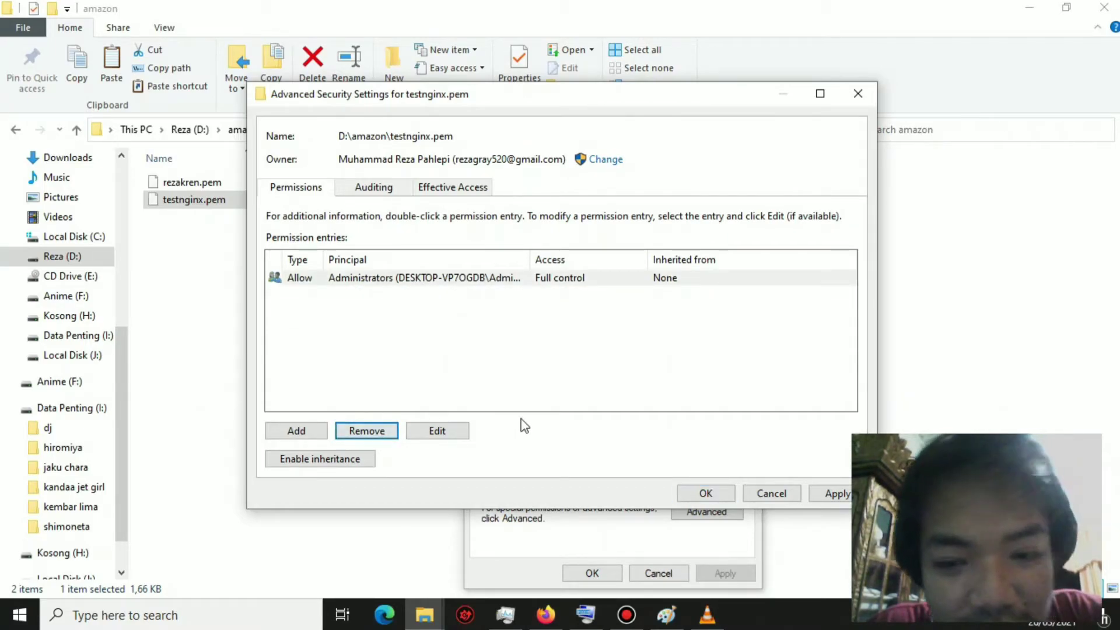
pyautogui.click(823, 495)
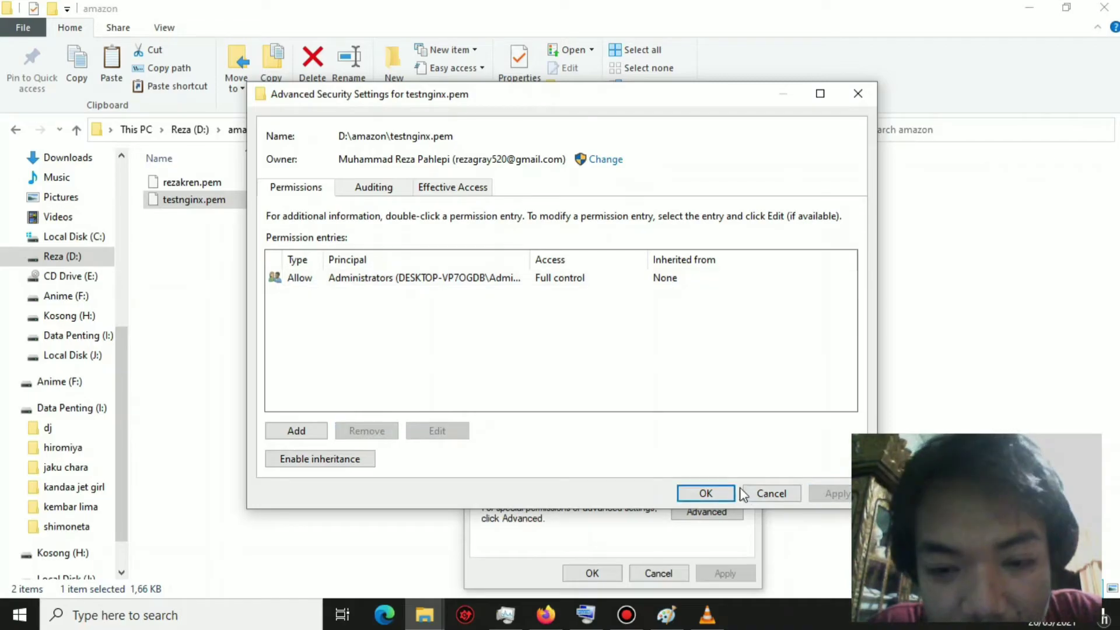
pyautogui.click(718, 492)
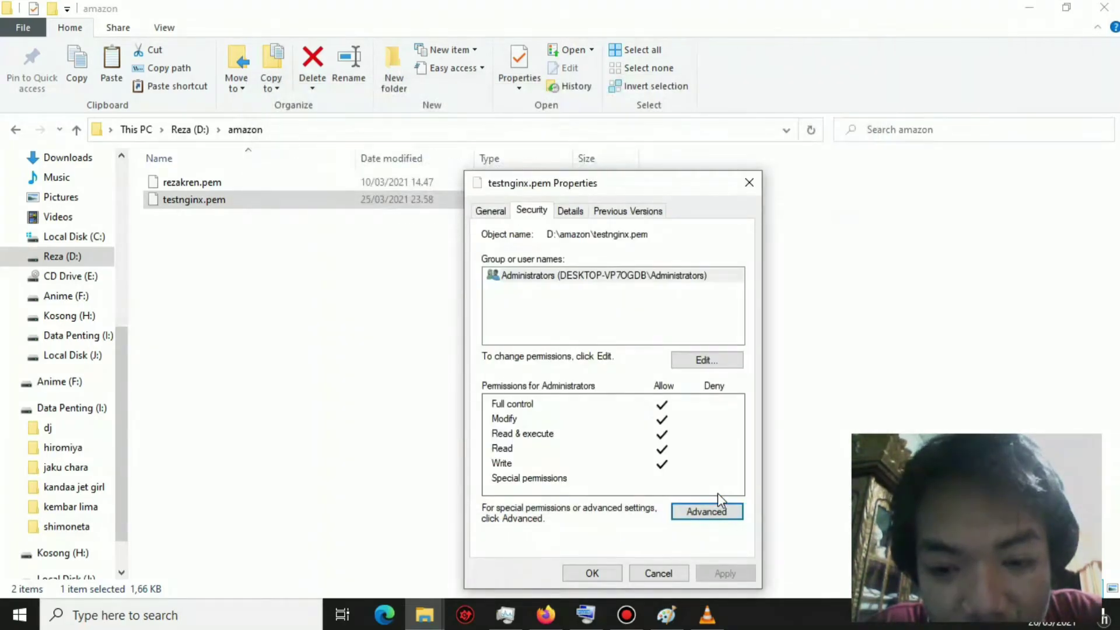
pyautogui.click(592, 573)
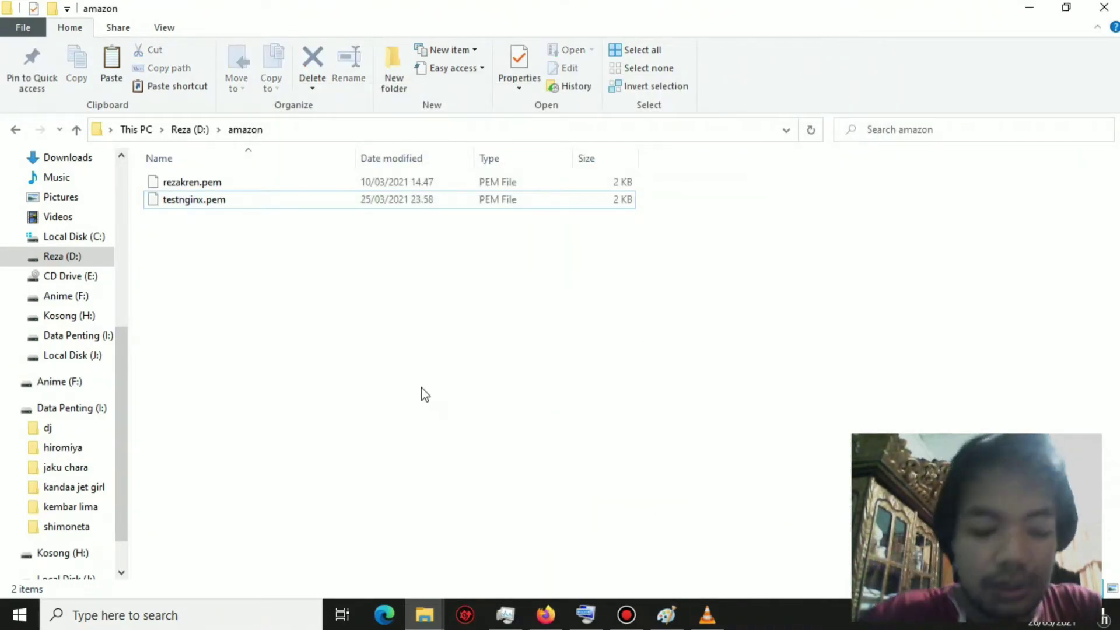
# - Run Command Prompt as administrator and arrange its window and the On-Screen Keyboard so both can be seen
pyautogui.press('super')
pyautogui.write('cmd')
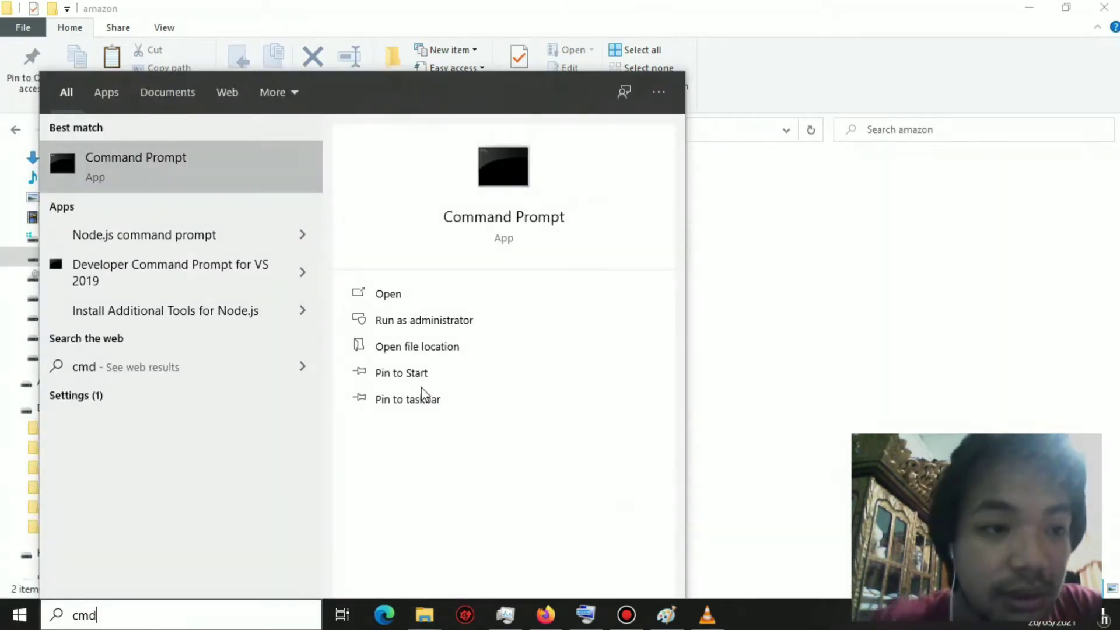
pyautogui.rightClick(209, 178)
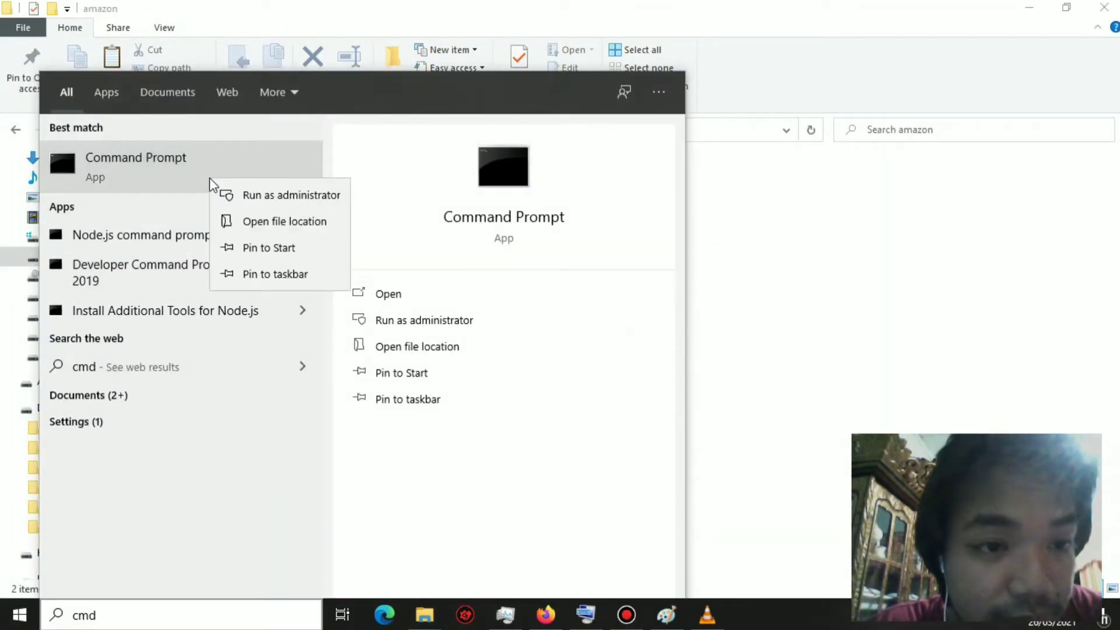
pyautogui.click(267, 201)
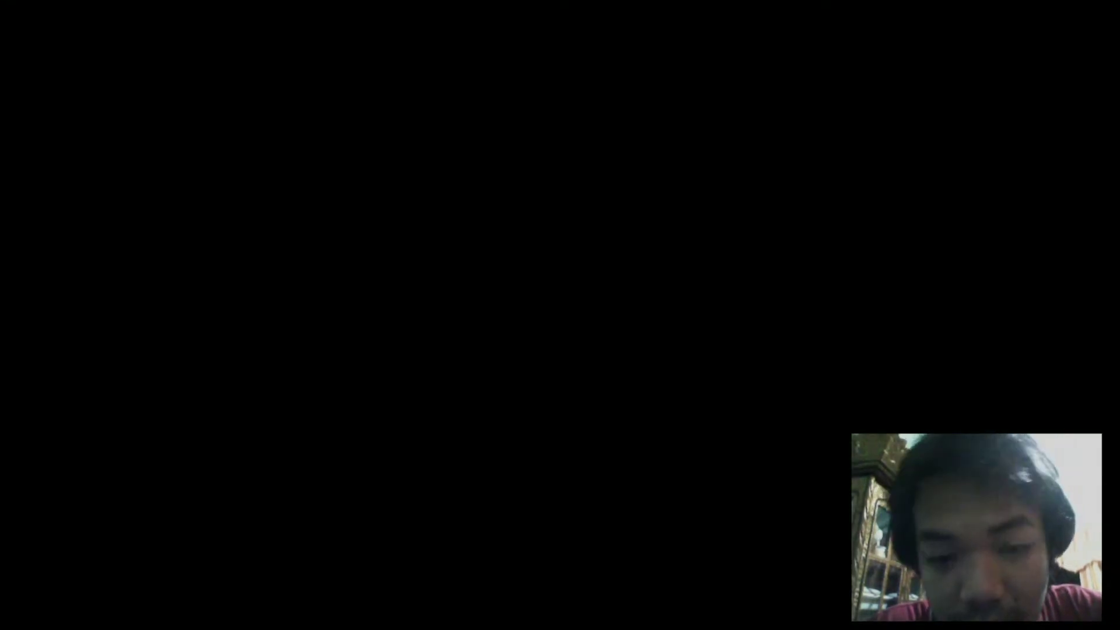
pyautogui.click(521, 407)
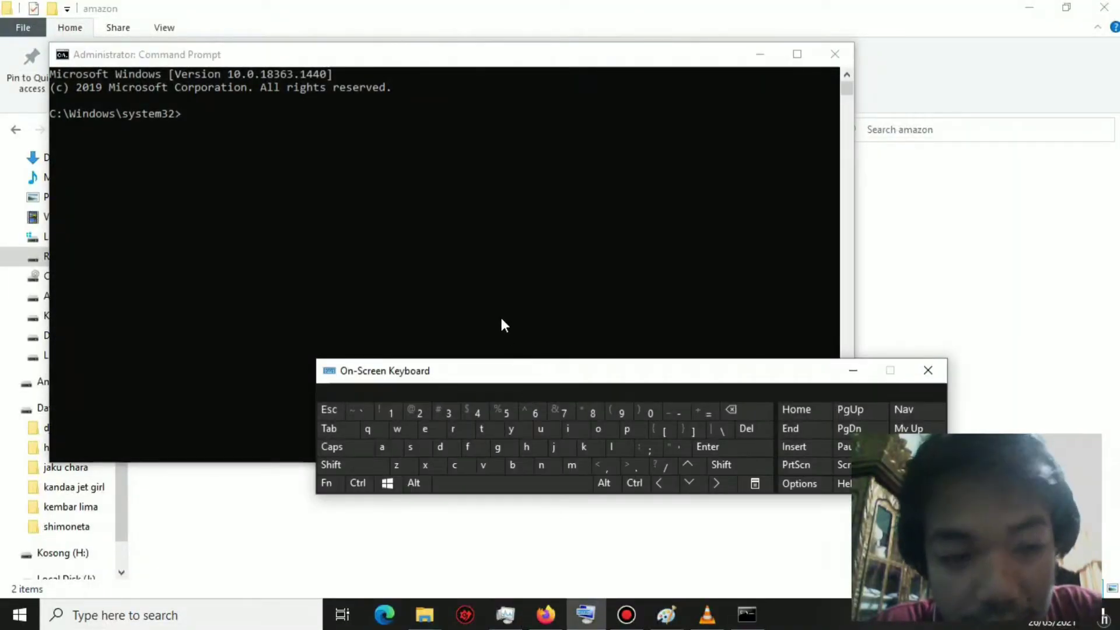
pyautogui.moveTo(477, 374); pyautogui.dragTo(467, 455)
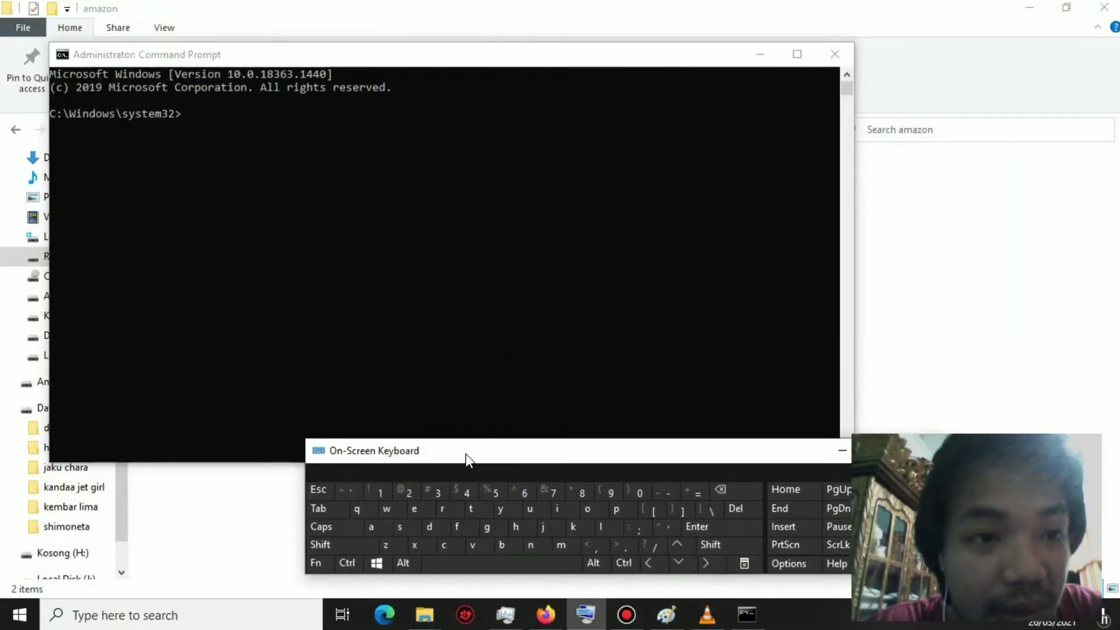
pyautogui.moveTo(373, 57); pyautogui.dragTo(472, 212)
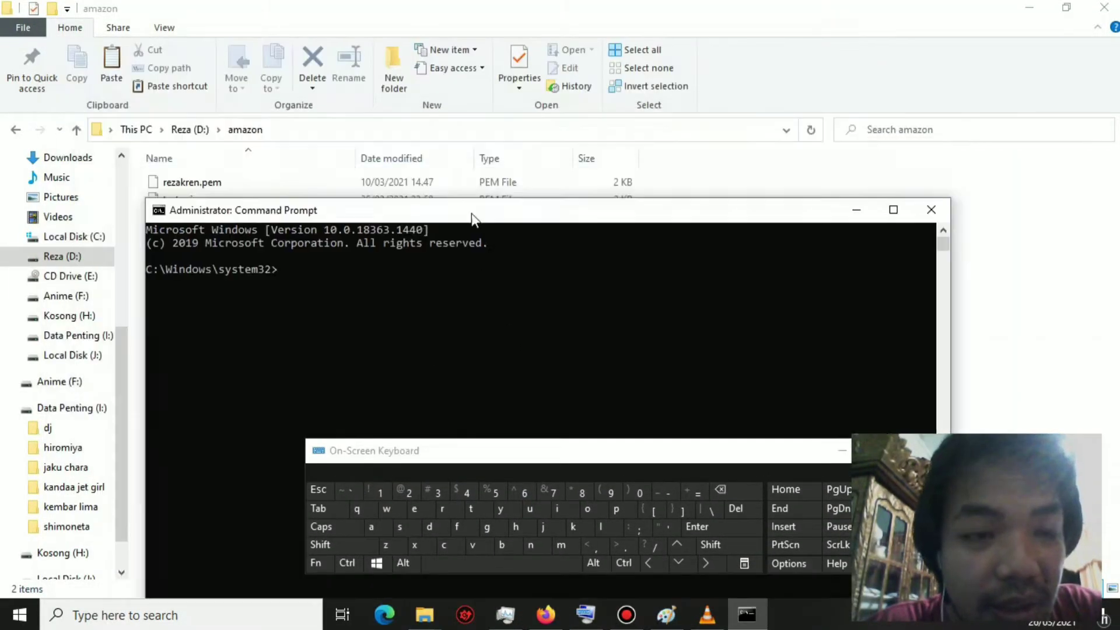
# - Switch to drive D: in the Command Prompt and change to the amazon folder with cd amazon
pyautogui.click(394, 326)
pyautogui.write('D:')
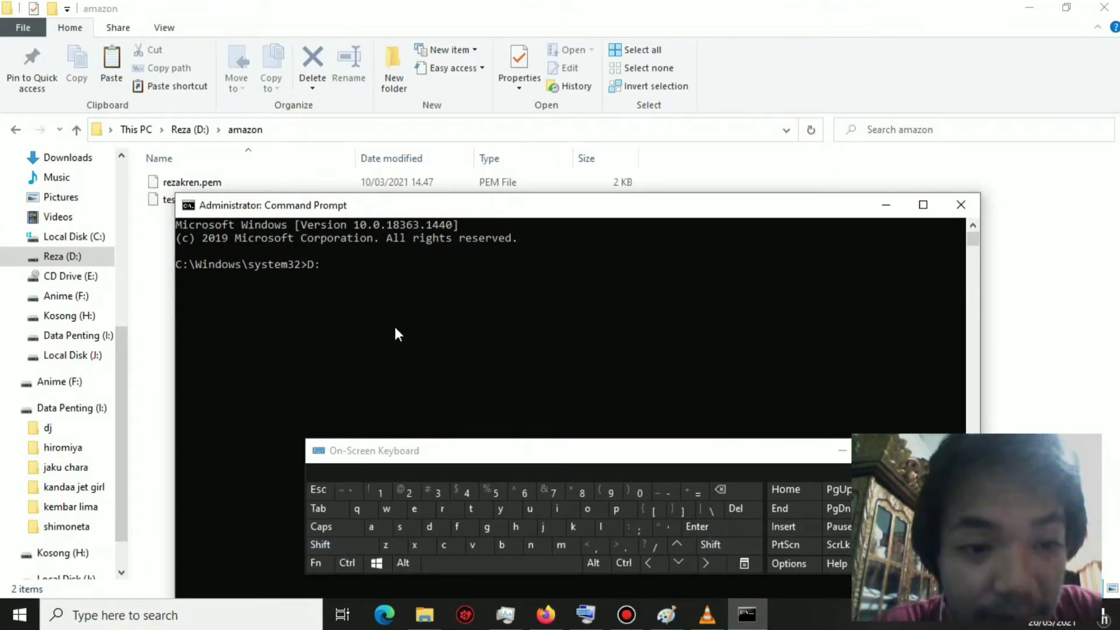
pyautogui.press('Return')
pyautogui.write('cd amaz')
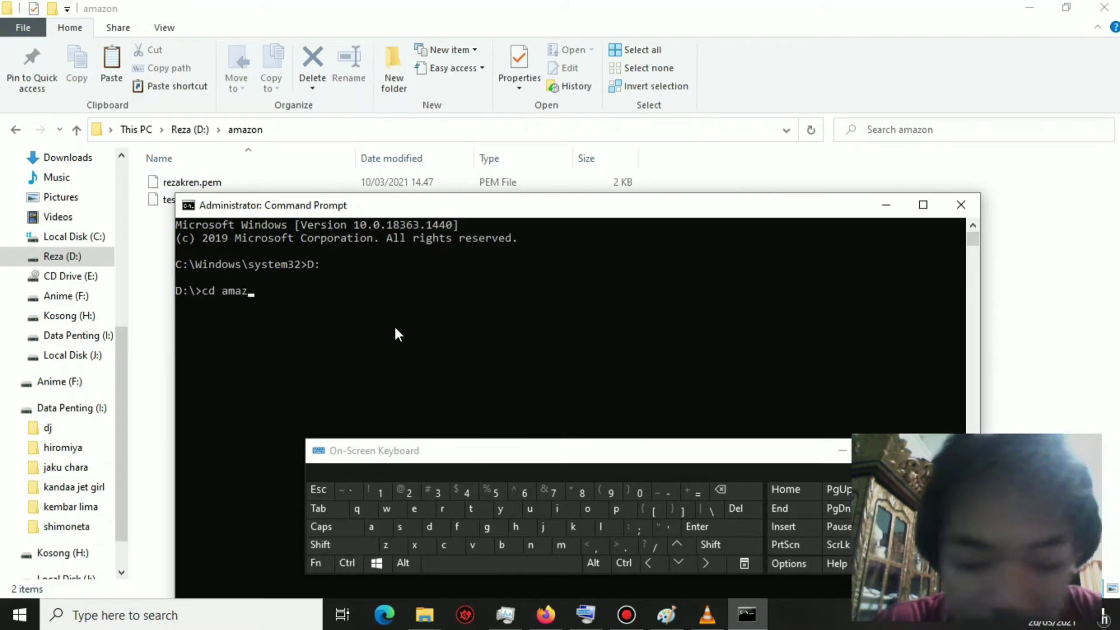
pyautogui.write('on')
pyautogui.press('Return')
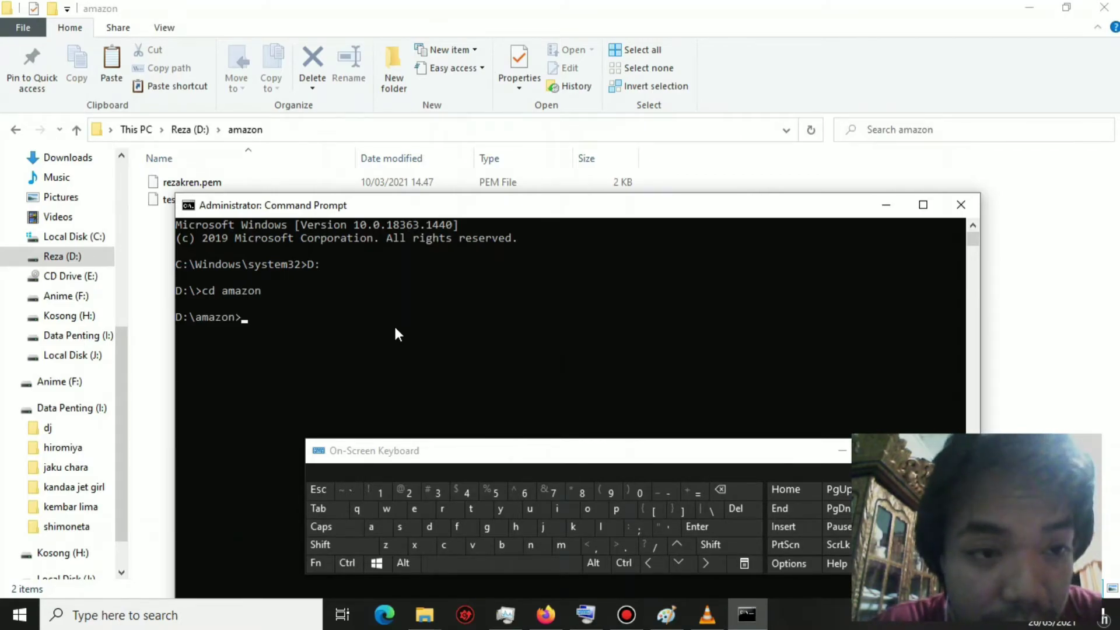
# - Begin the SSH command in the Command Prompt with ssh -i testnginx.pem ubuntu@, without running it
pyautogui.moveTo(394, 217); pyautogui.dragTo(390, 238)
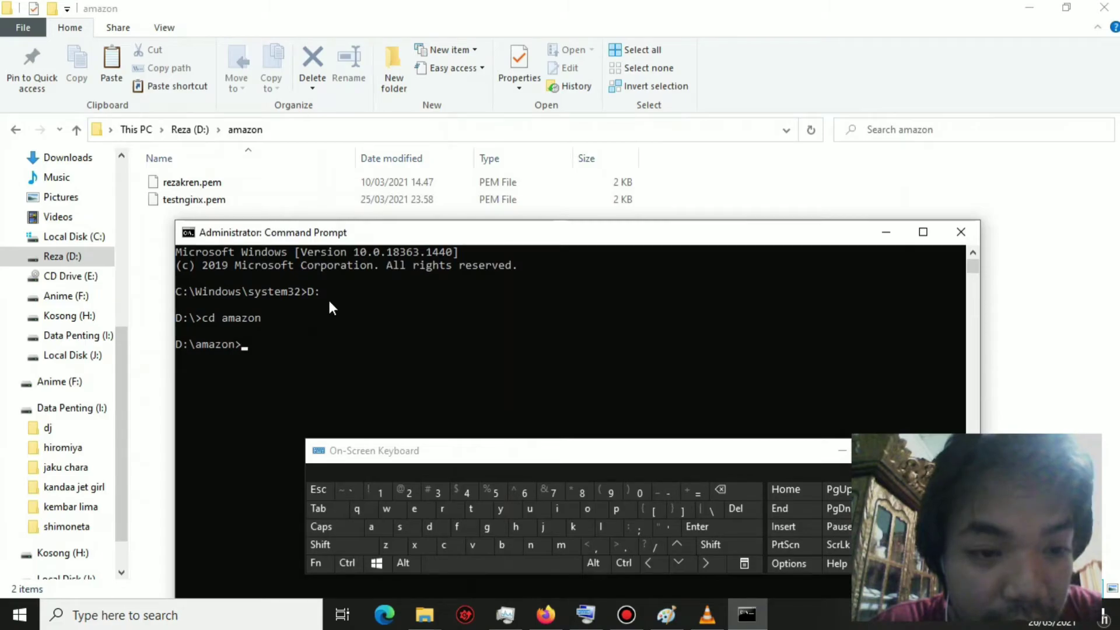
pyautogui.click(329, 301)
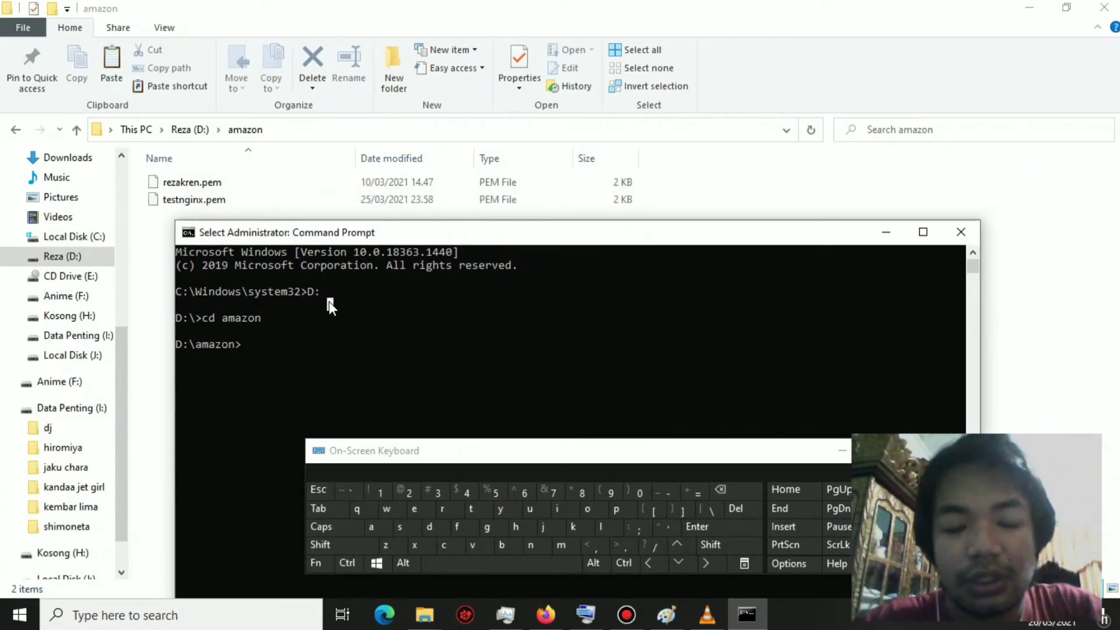
pyautogui.write('ssh')
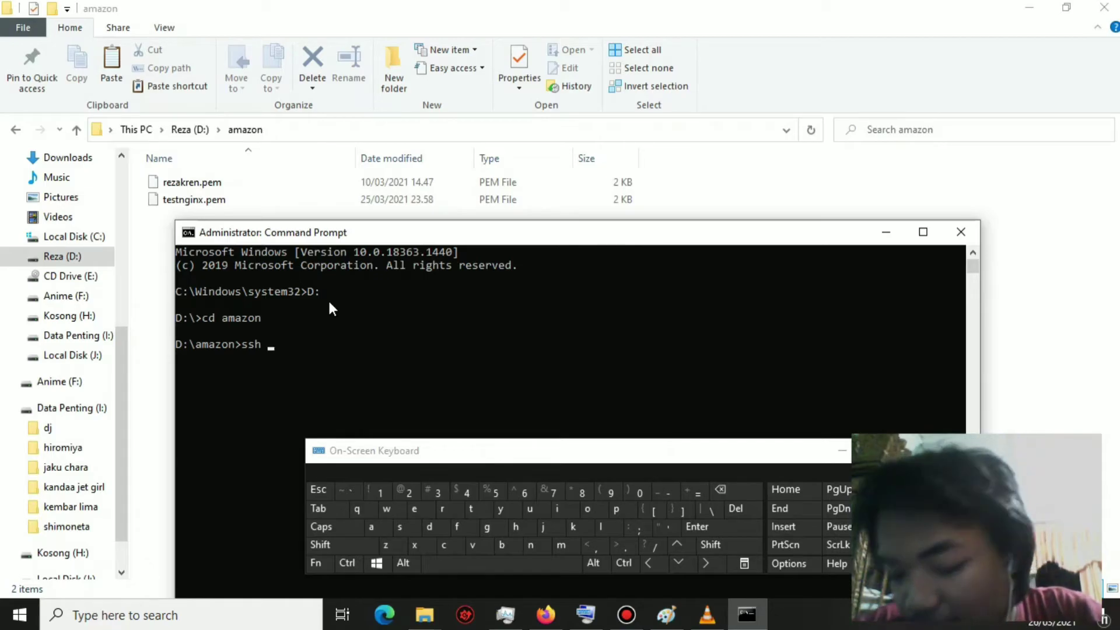
pyautogui.write(' -')
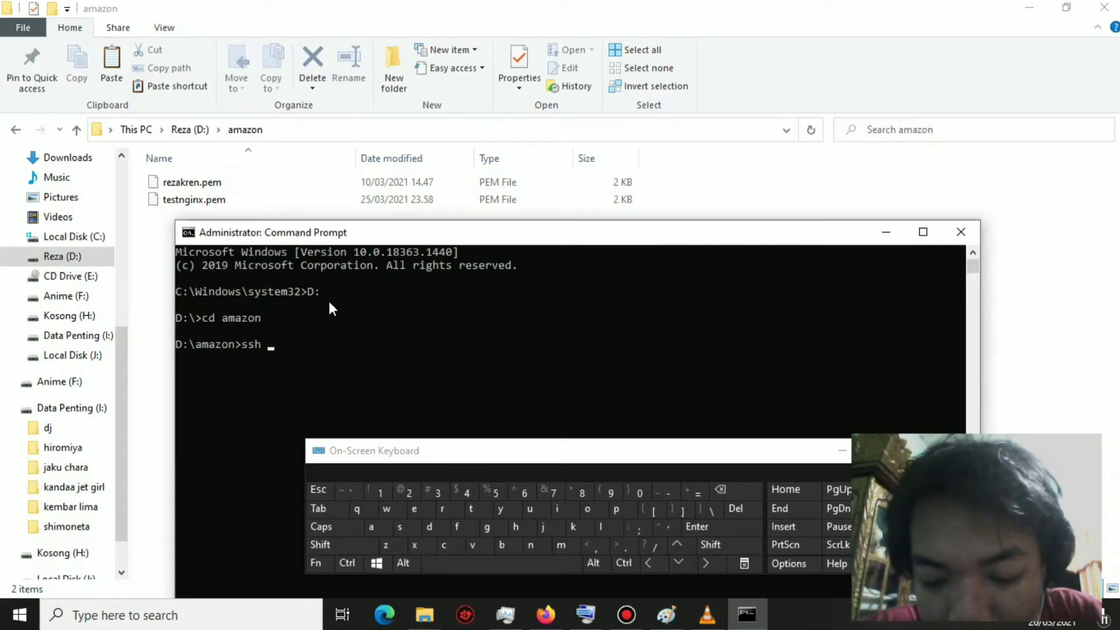
pyautogui.write('i')
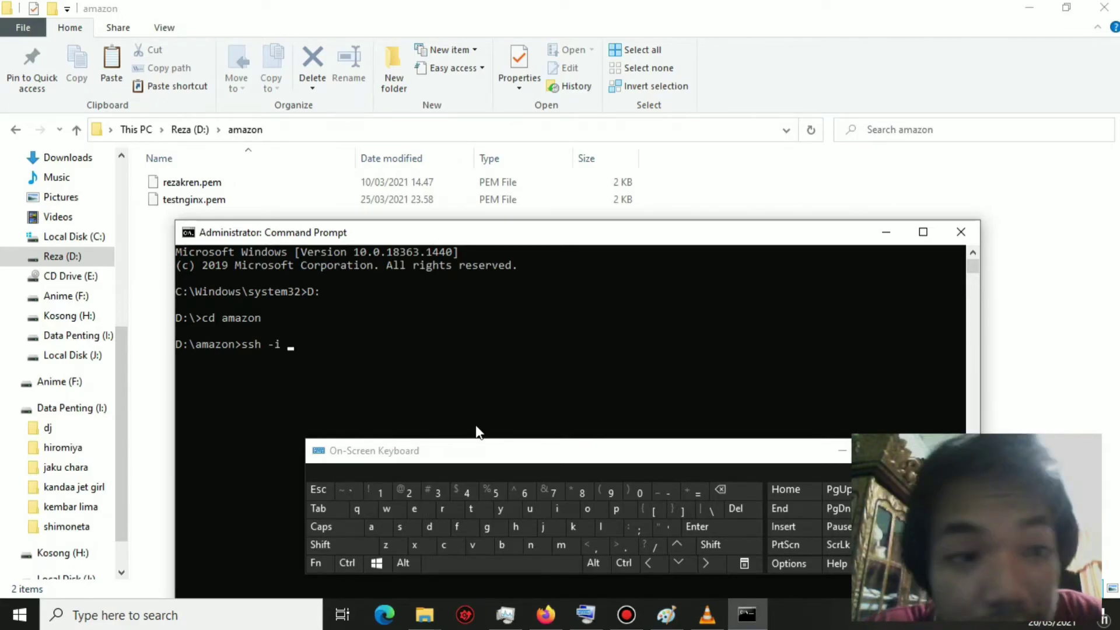
pyautogui.write(' te')
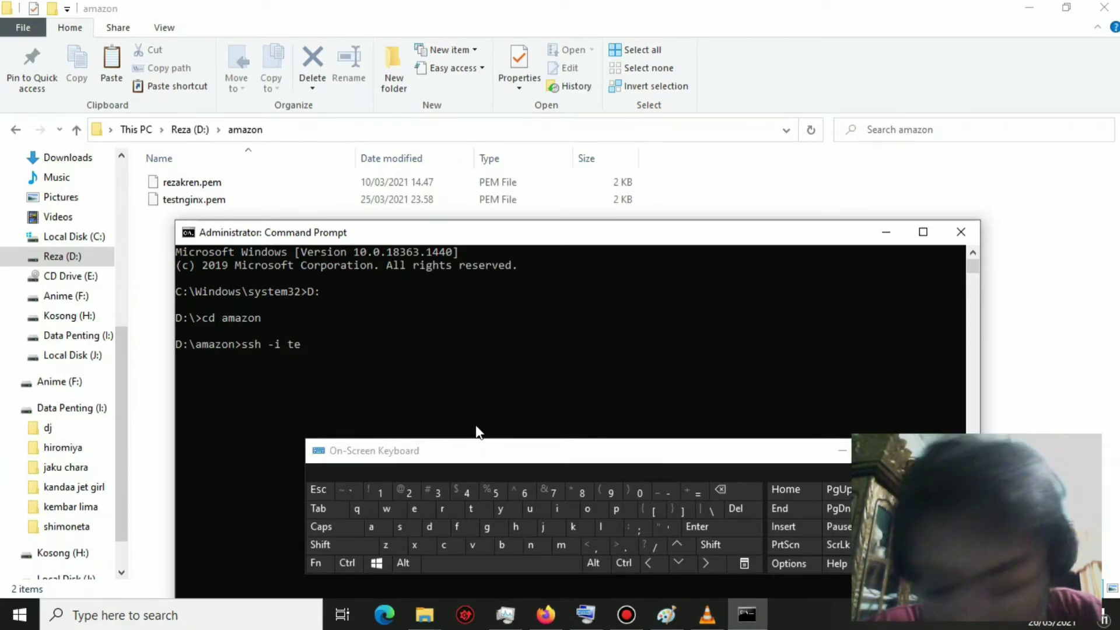
pyautogui.write('s')
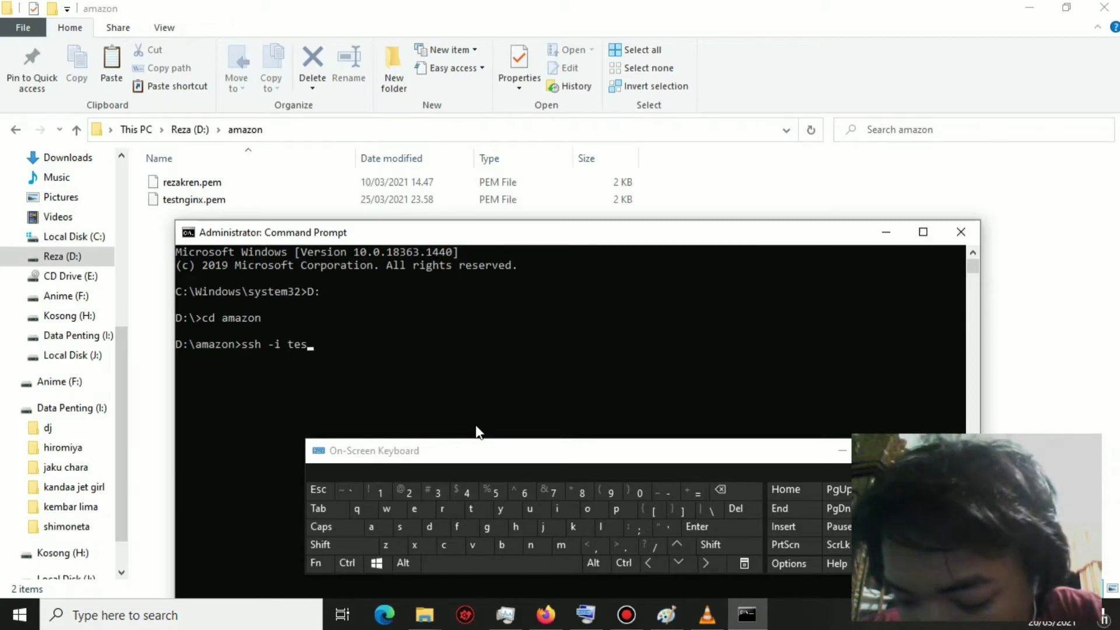
pyautogui.write('t')
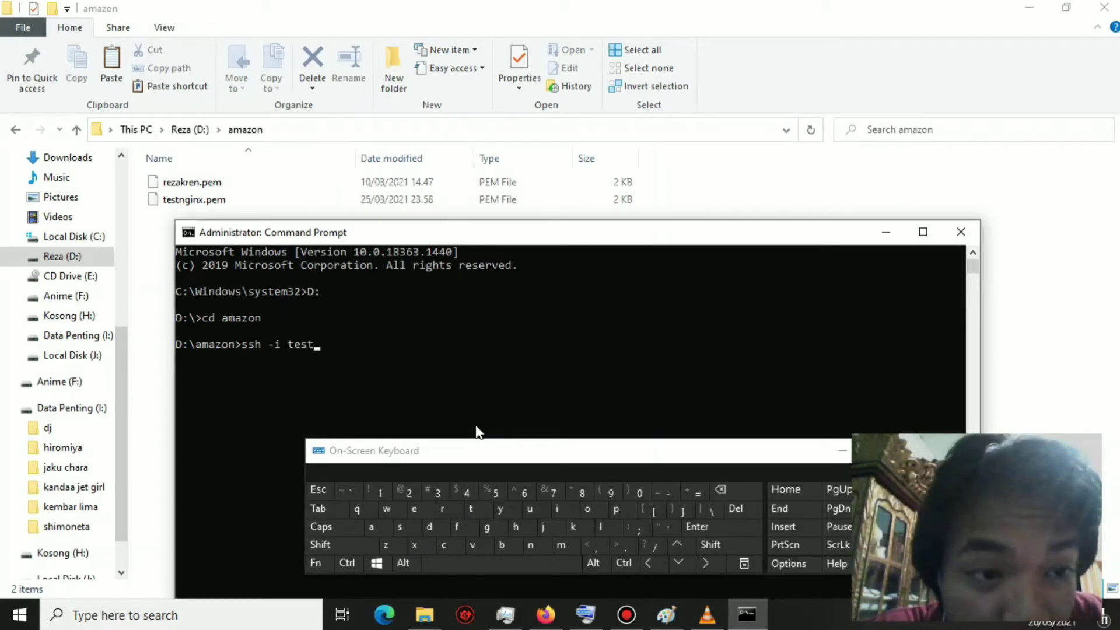
pyautogui.write('nginx')
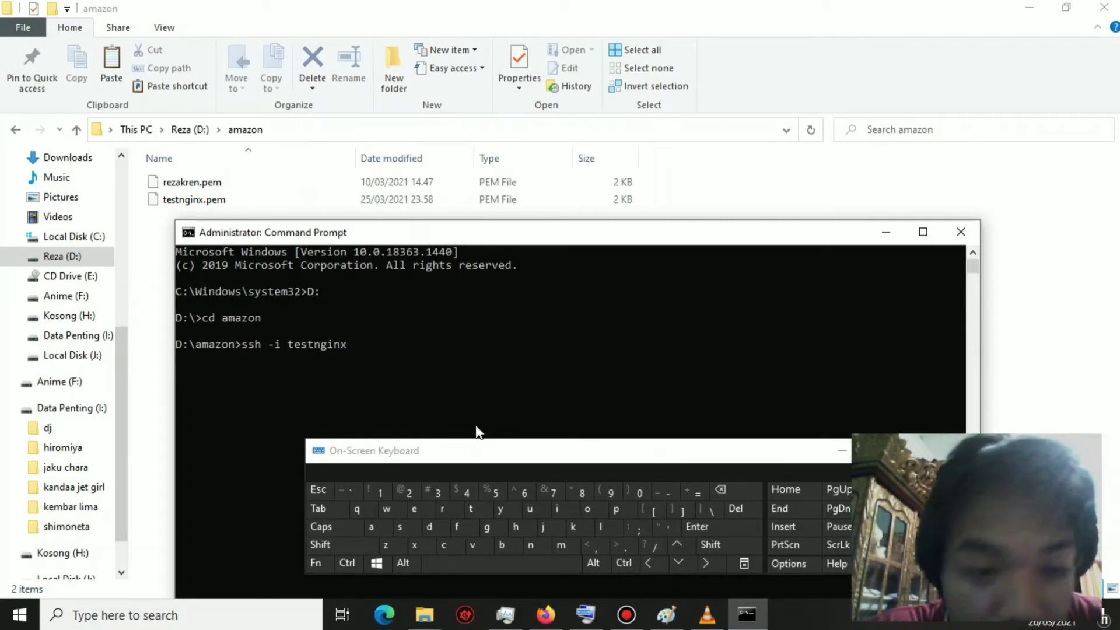
pyautogui.write('.pem')
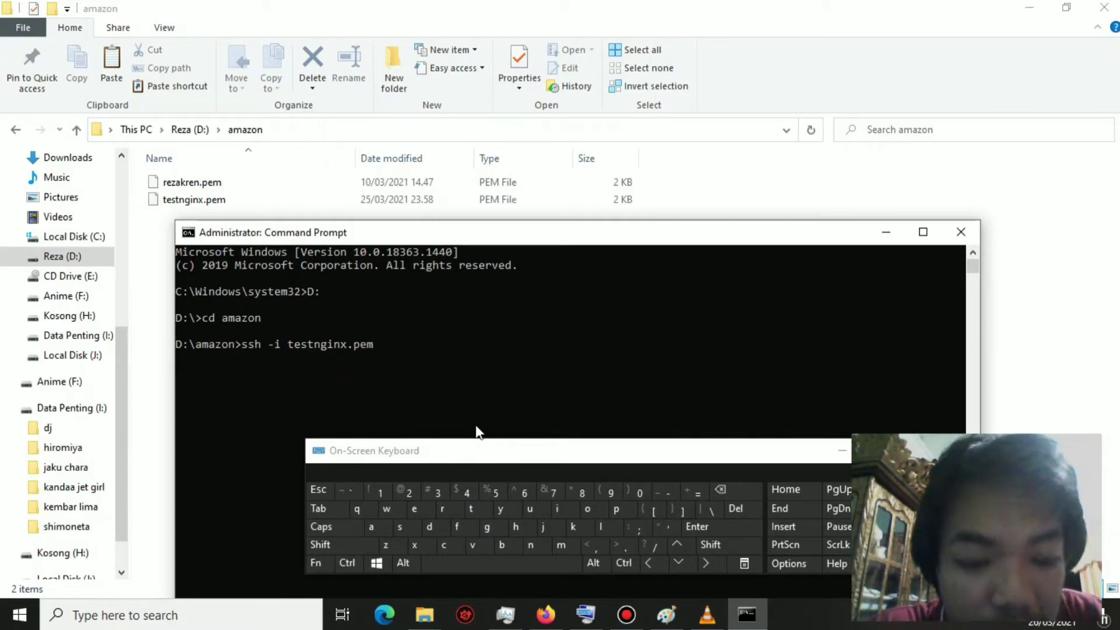
pyautogui.write(' ubuntu')
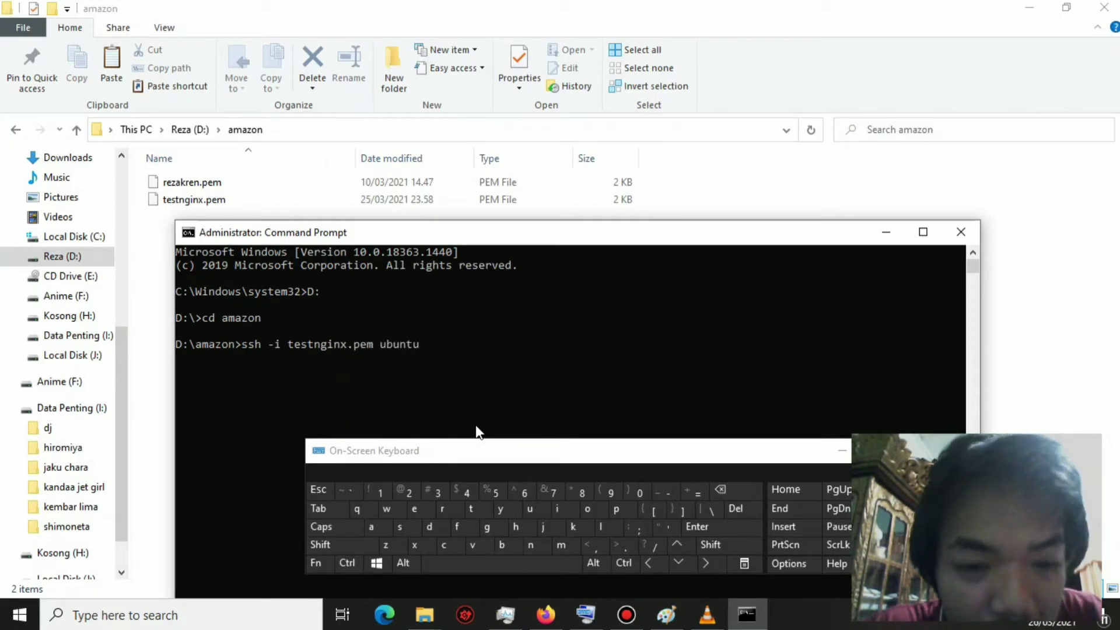
pyautogui.press('shift')
pyautogui.press('shift')
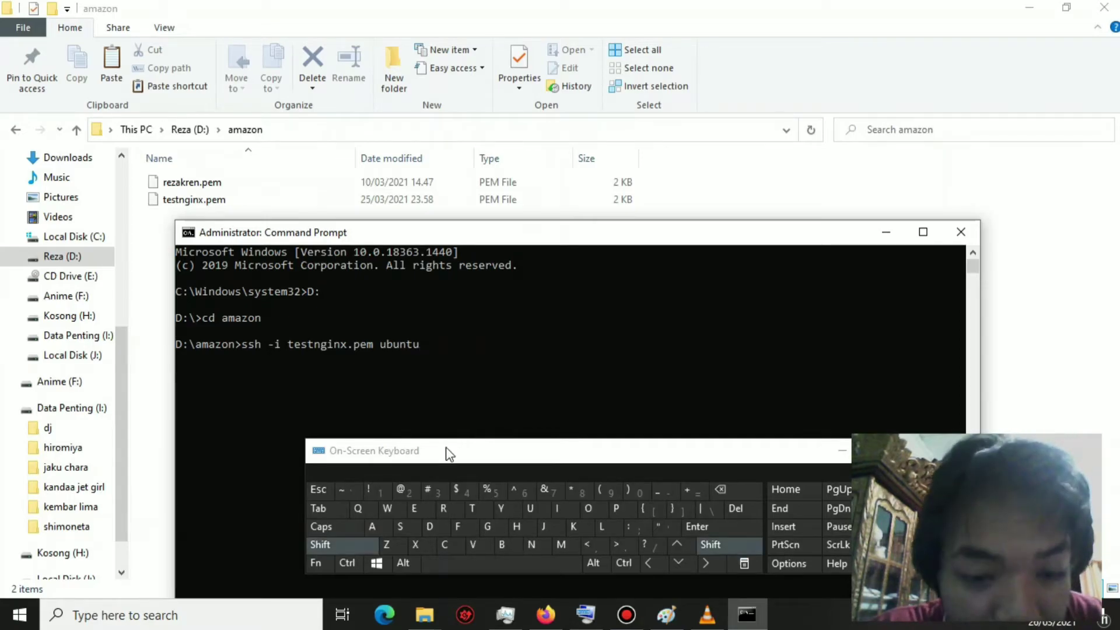
pyautogui.write('u')
pyautogui.click(411, 483)
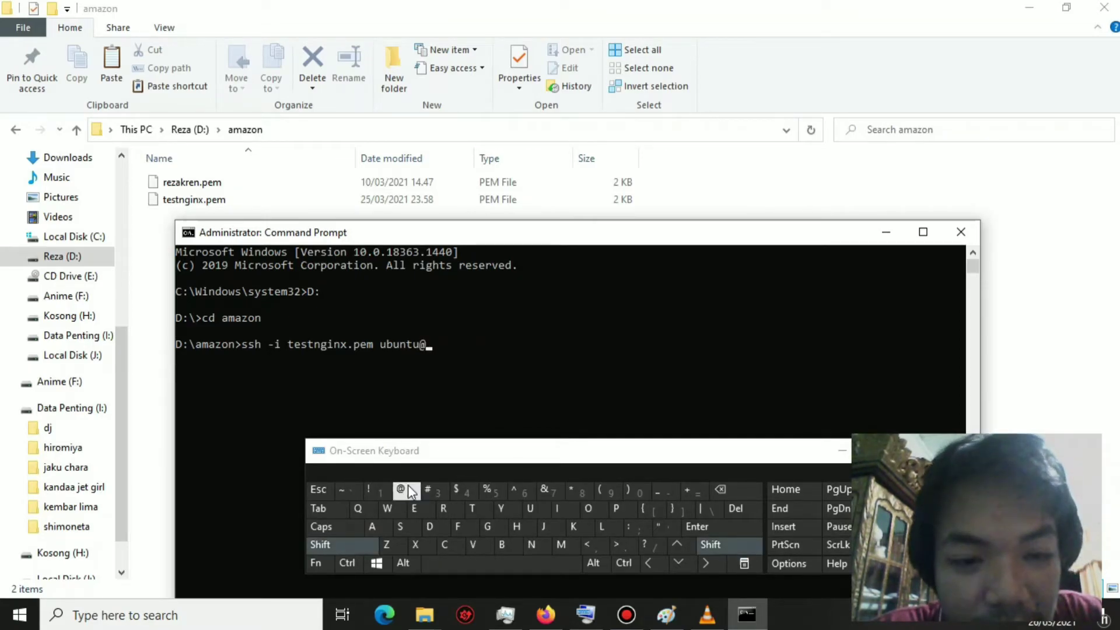
# - Minimize the On-Screen Keyboard, switch to Firefox and copy the nginx instance's public IPv4 address from the EC2 console
pyautogui.click(841, 451)
pyautogui.hotkey('alt', 'Tab')
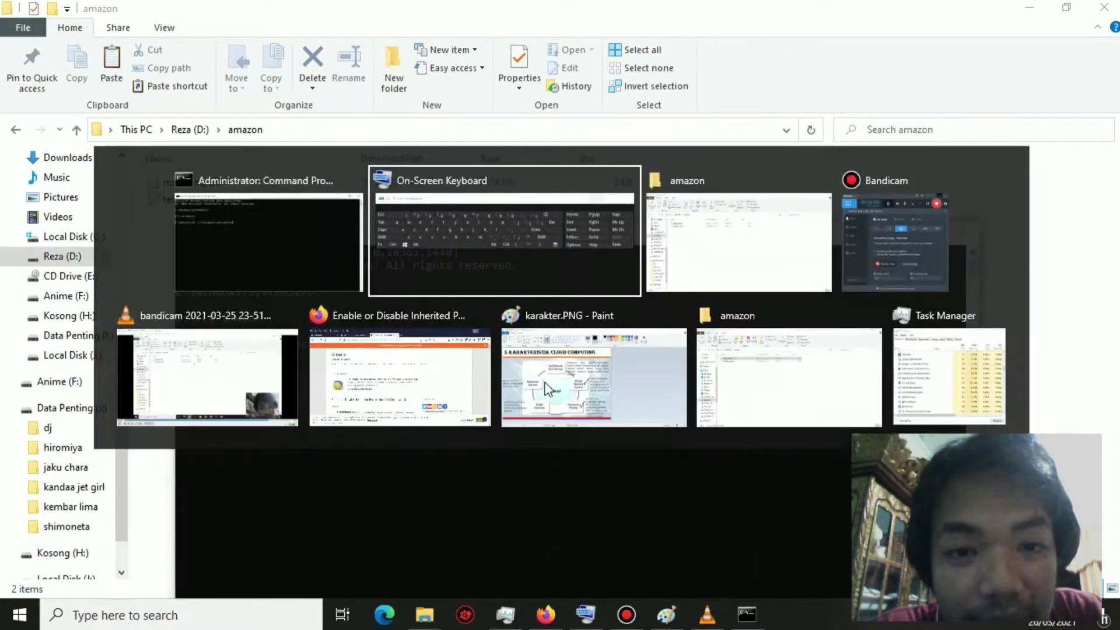
pyautogui.hotkey('alt', 'Tab')
pyautogui.hotkey('alt', 'Tab')
pyautogui.hotkey('alt', 'Tab')
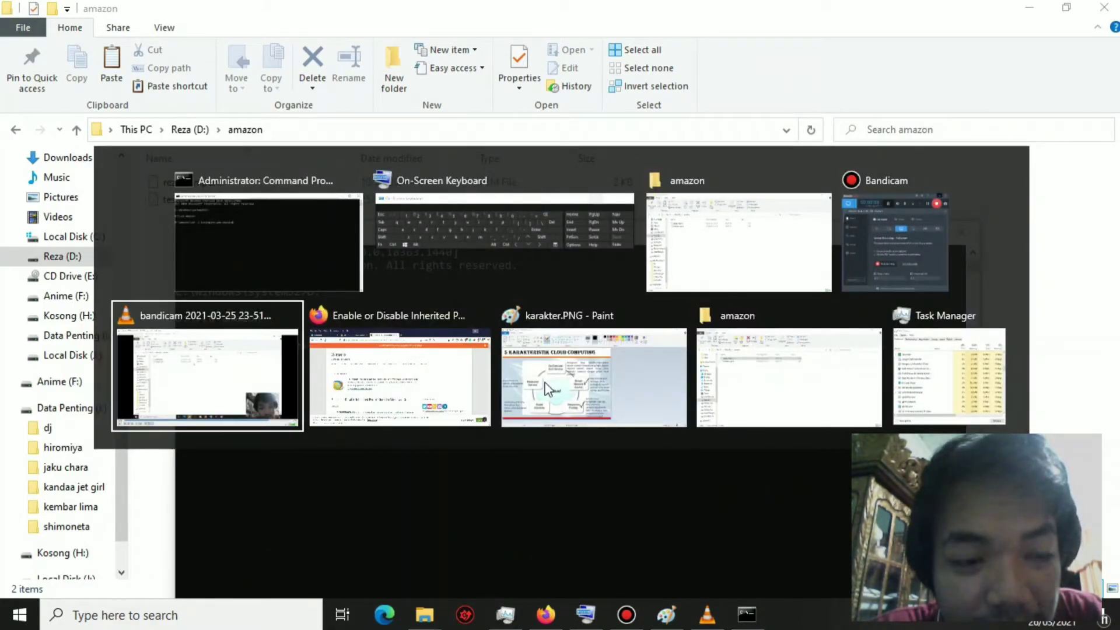
pyautogui.hotkey('alt', 'Tab')
pyautogui.click(305, 46)
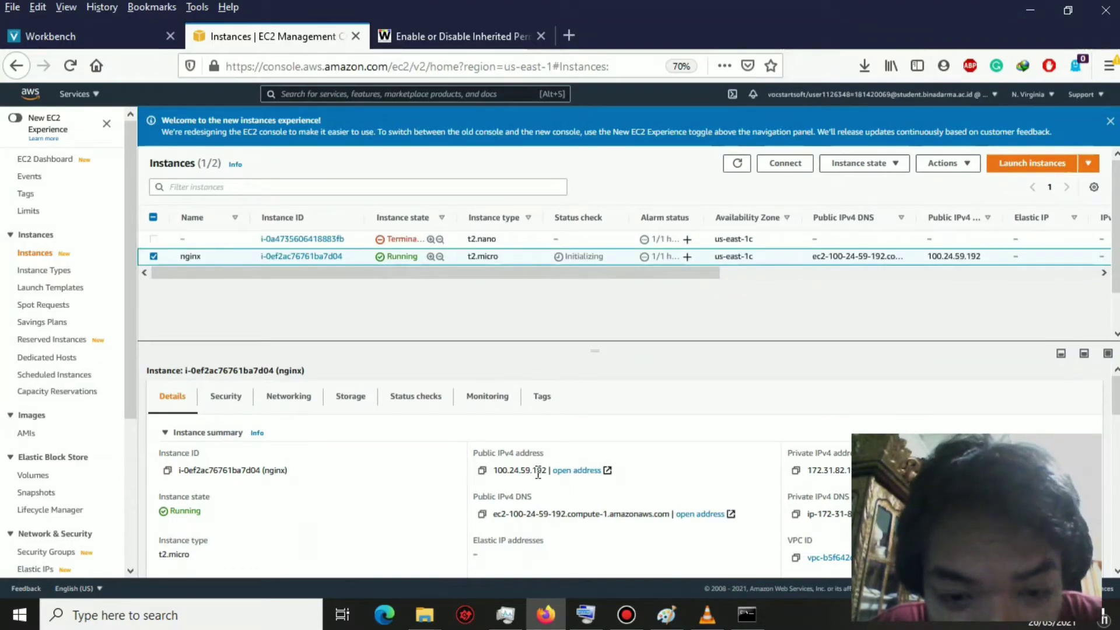
pyautogui.moveTo(546, 473)
pyautogui.mouseDown()
pyautogui.moveTo(490, 474)
pyautogui.moveTo(546, 475)
pyautogui.mouseUp()
pyautogui.hotkey('ctrl', 'c')
pyautogui.click(496, 470)
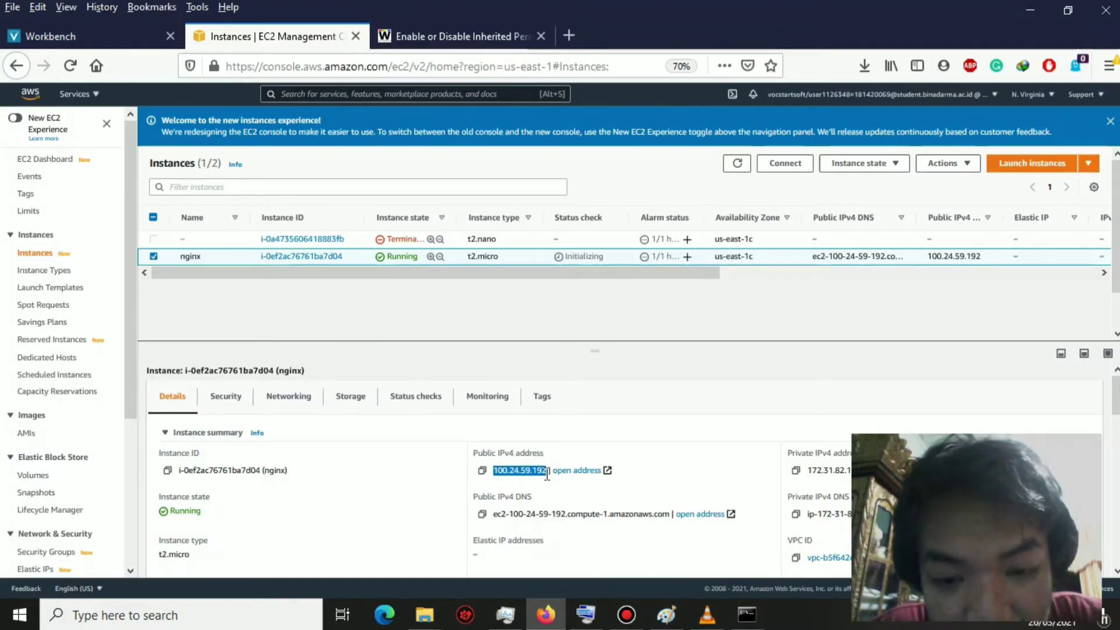
# - Switch back to the Command Prompt, complete the SSH command with the copied address 100.24.59.192, run it and accept the host with yes
pyautogui.click(747, 614)
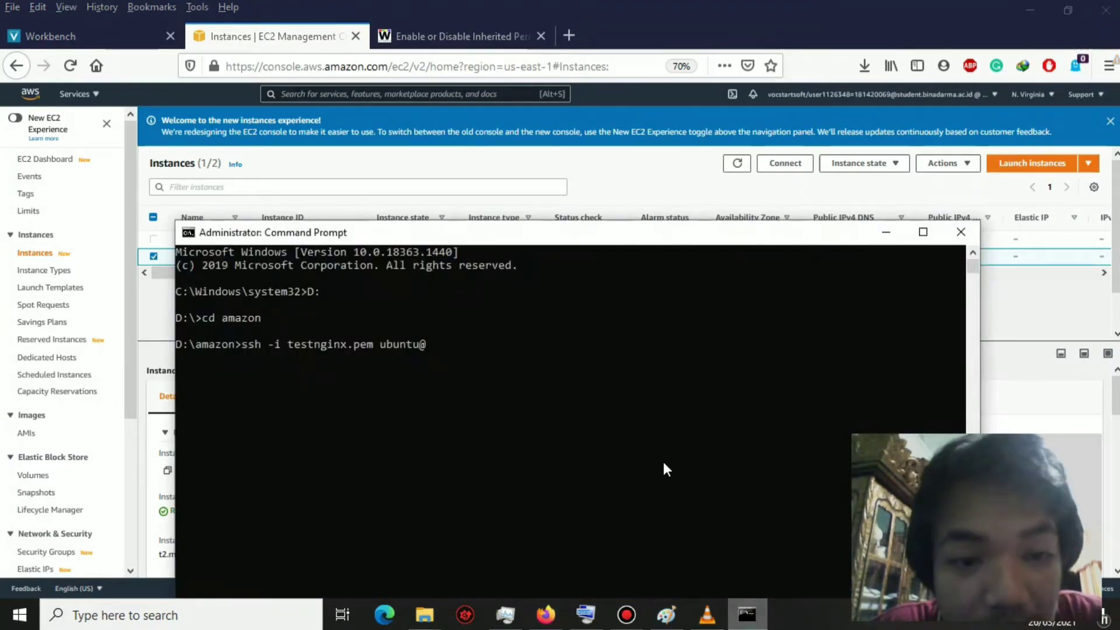
pyautogui.click(587, 376)
pyautogui.rightClick(587, 376)
pyautogui.press('Return')
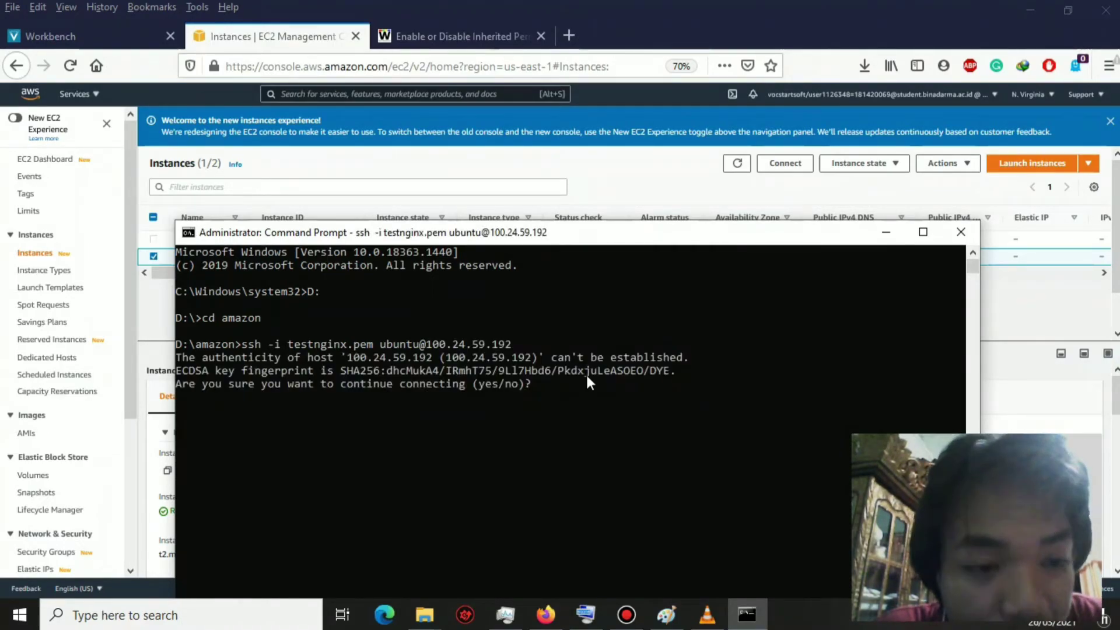
pyautogui.write('yes')
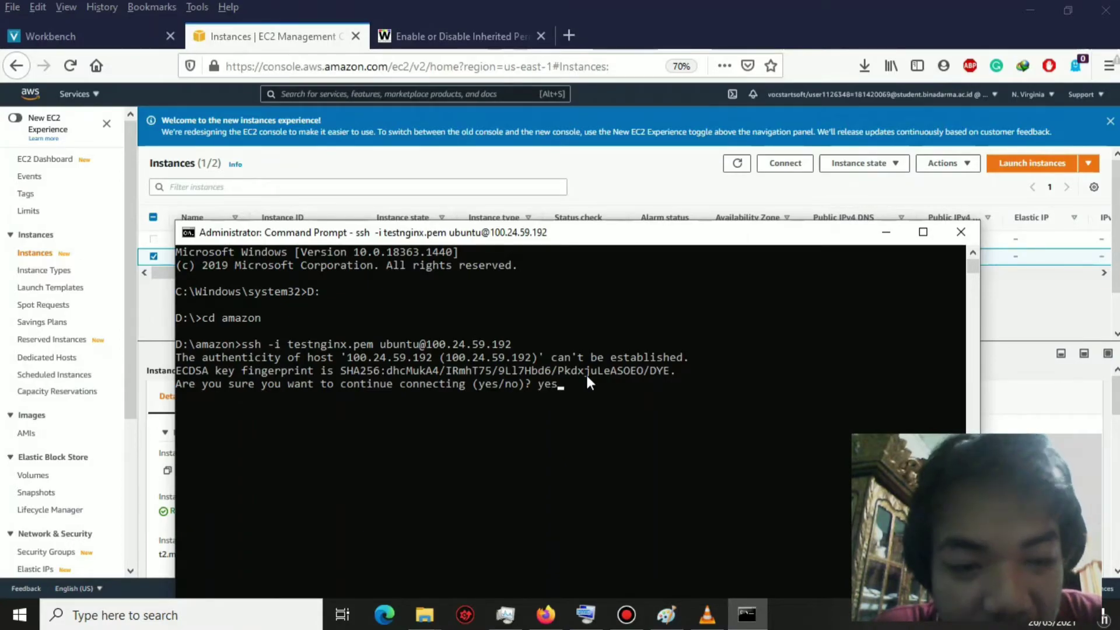
pyautogui.press('Return')
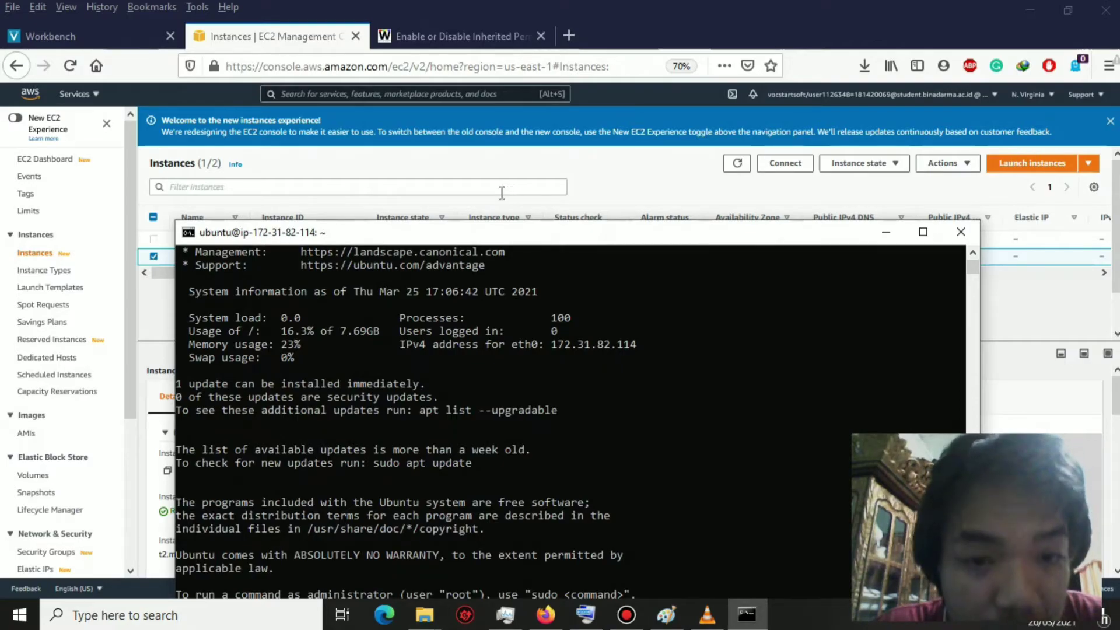
# - Install nginx on the Ubuntu instance with sudo apt-get install nginx, answering y to continue
pyautogui.moveTo(475, 239); pyautogui.dragTo(485, 121)
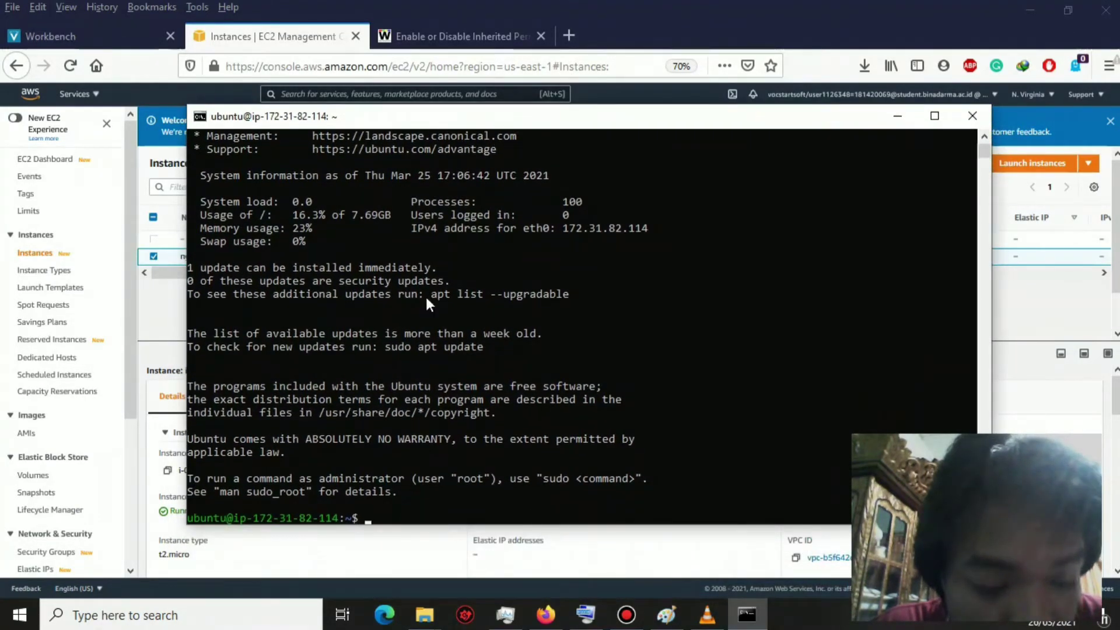
pyautogui.click(397, 422)
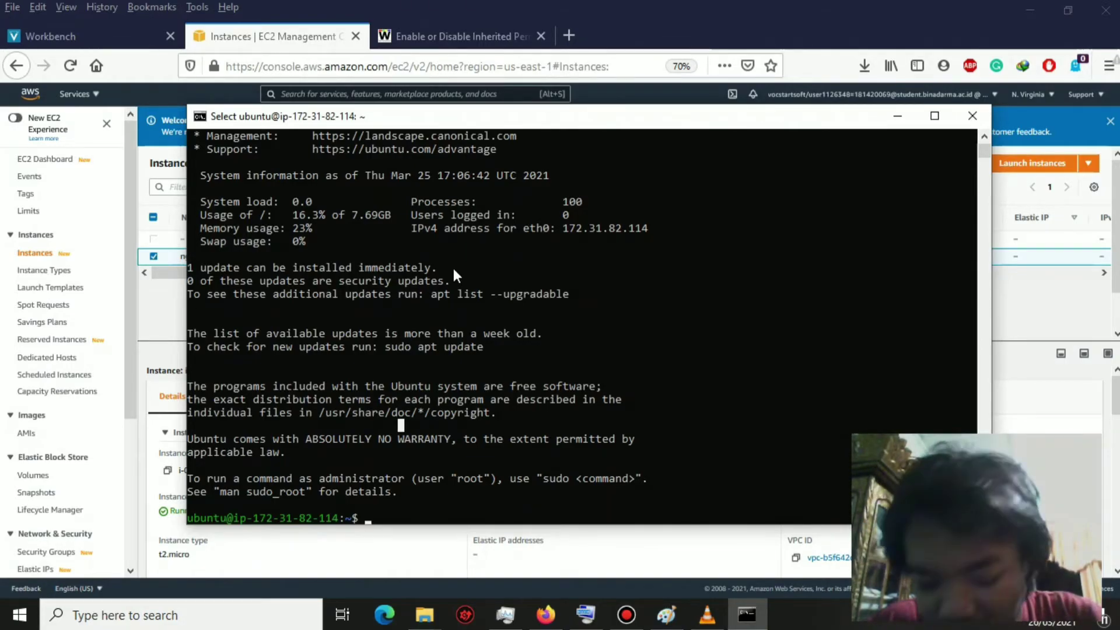
pyautogui.write('sud')
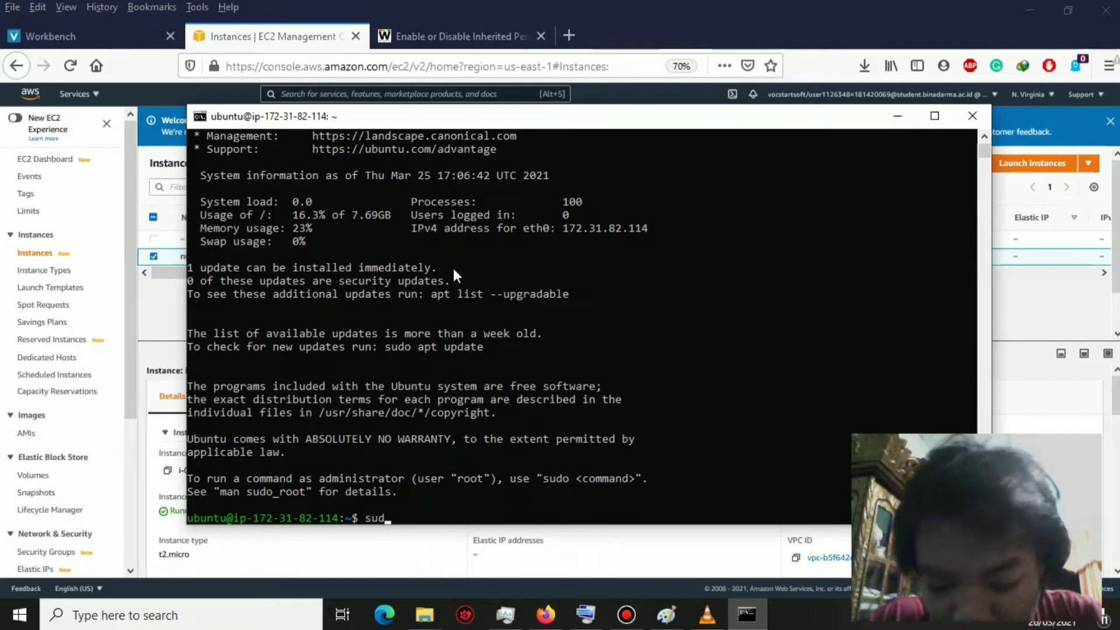
pyautogui.write('o apt-get')
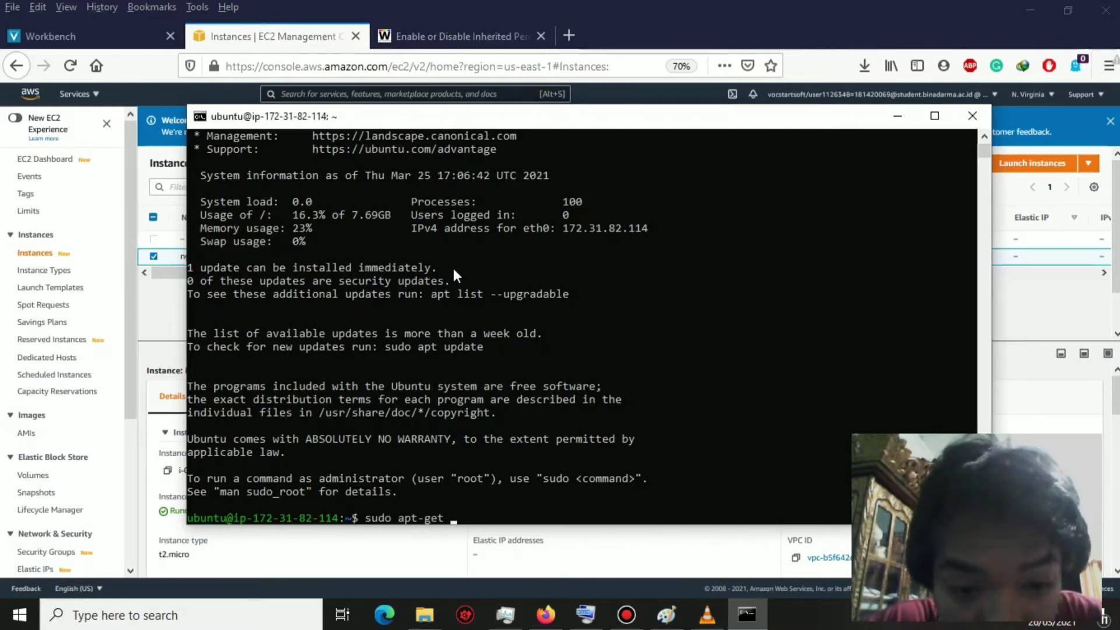
pyautogui.write(' in')
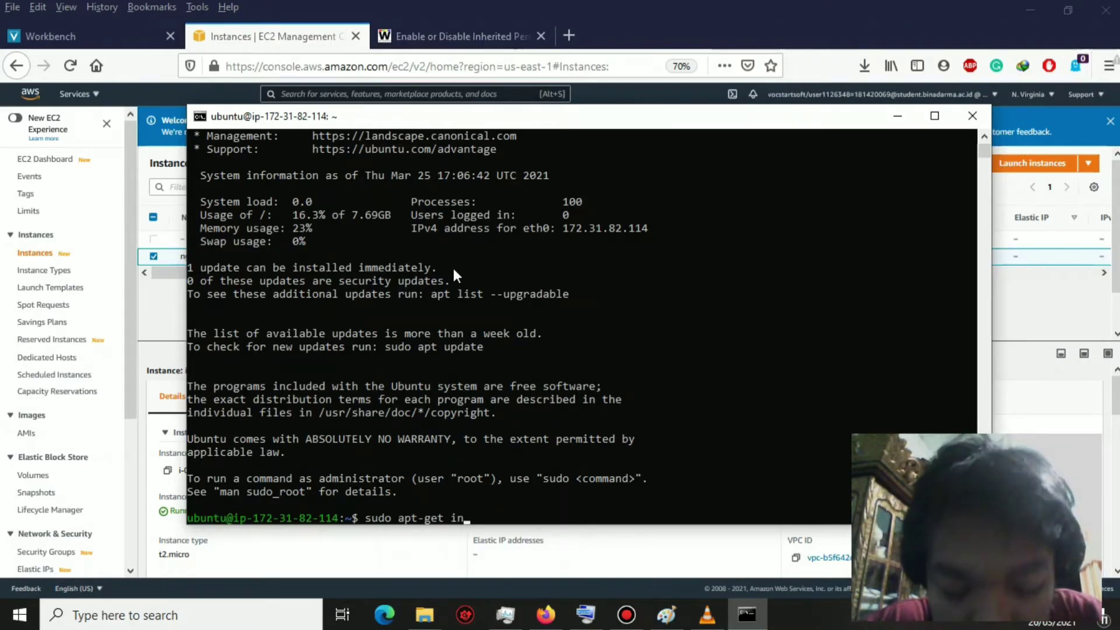
pyautogui.write('stall ')
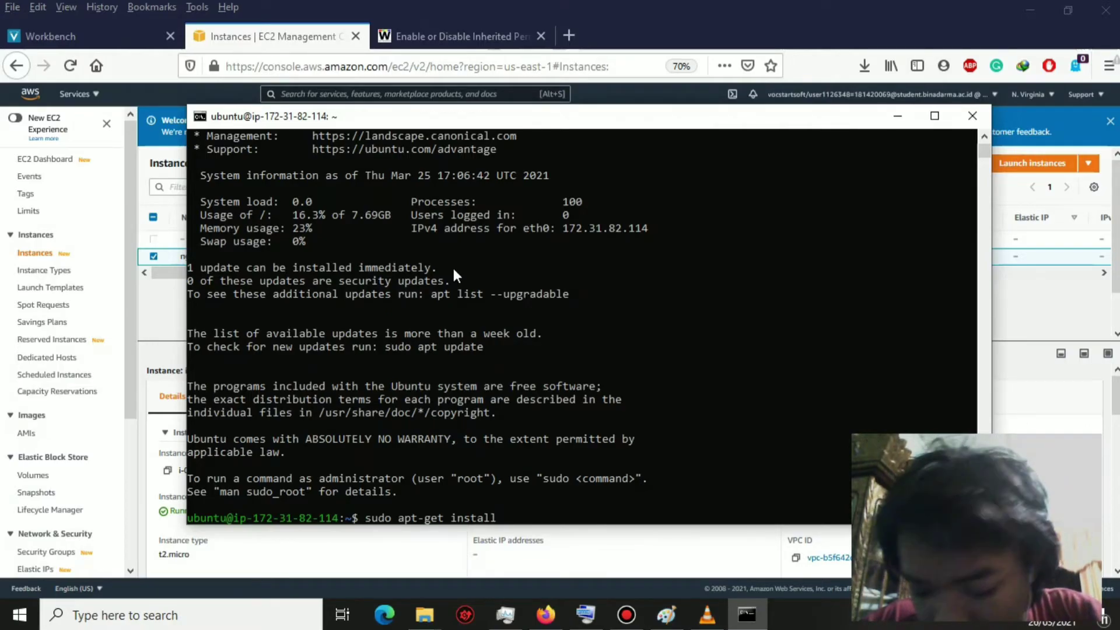
pyautogui.write('ngin')
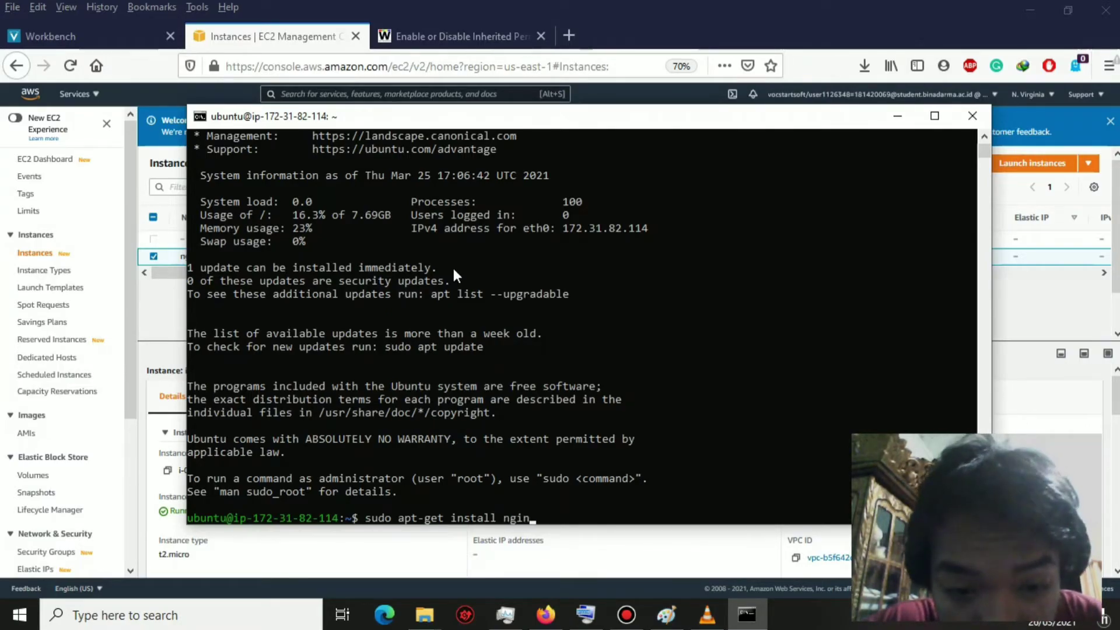
pyautogui.write('x')
pyautogui.press('Return')
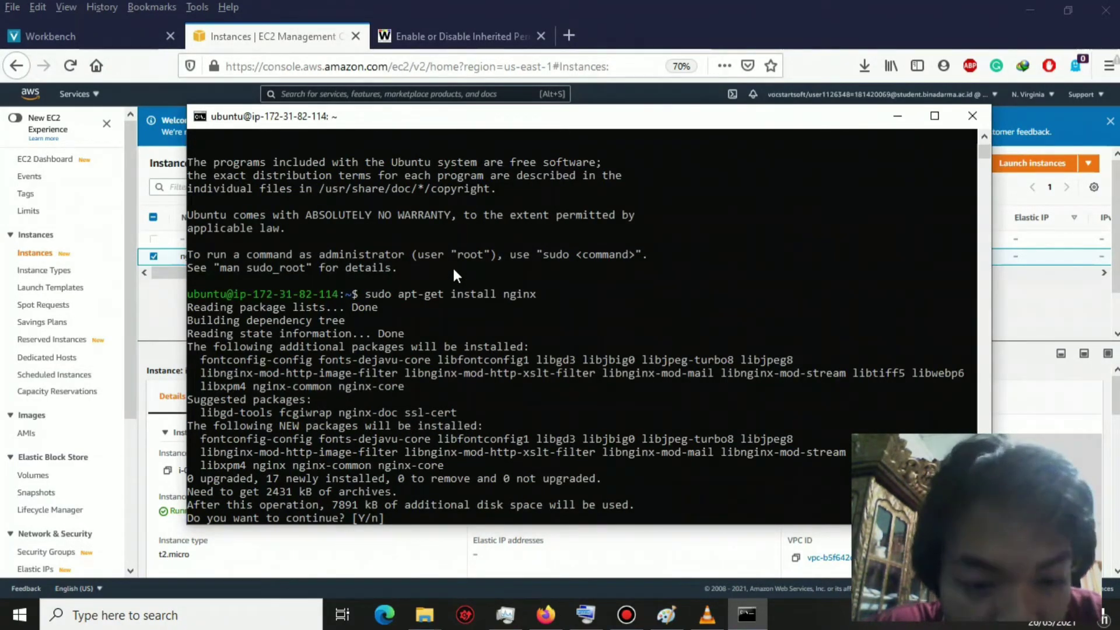
pyautogui.write('y')
pyautogui.press('Return')
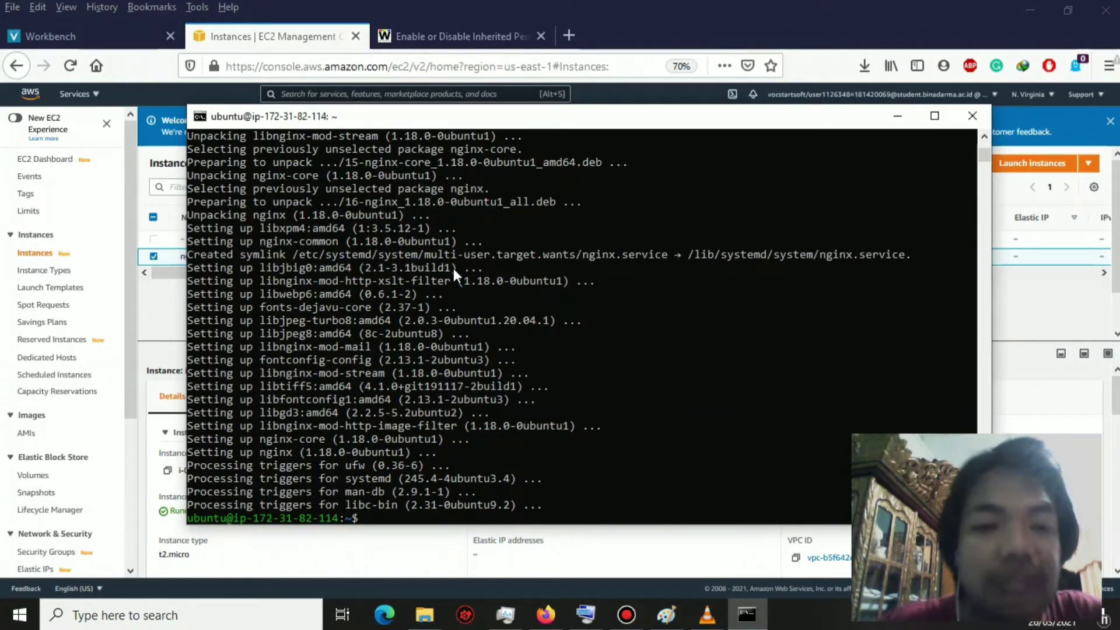
# - Minimize the terminal and open the nginx instance's public IPv4 address from its details in the EC2 console
pyautogui.click(897, 116)
pyautogui.click(648, 464)
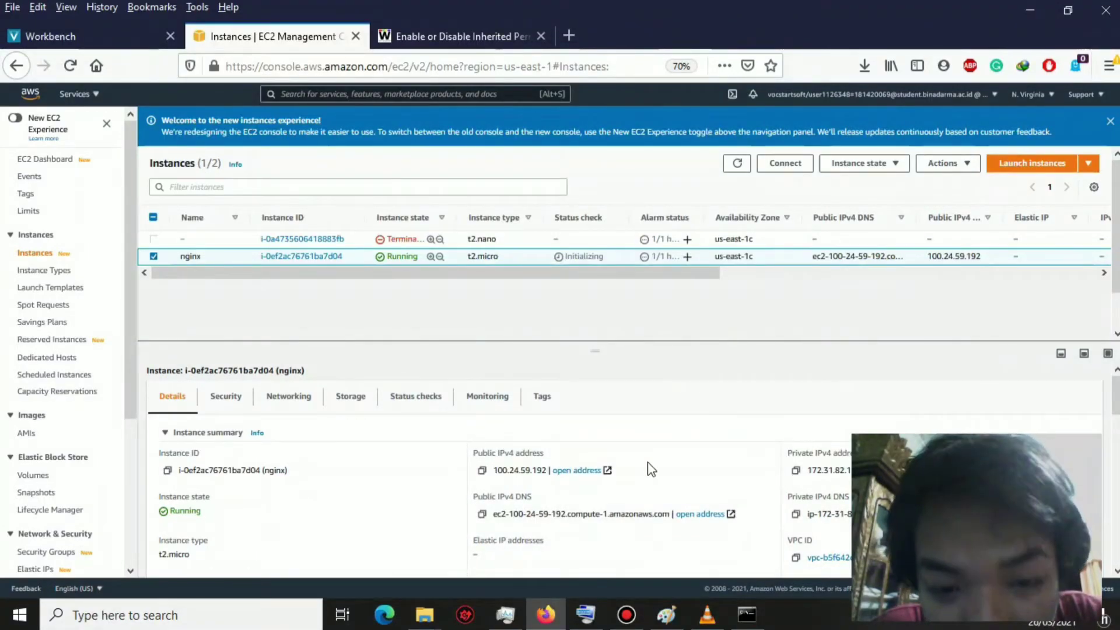
pyautogui.click(581, 474)
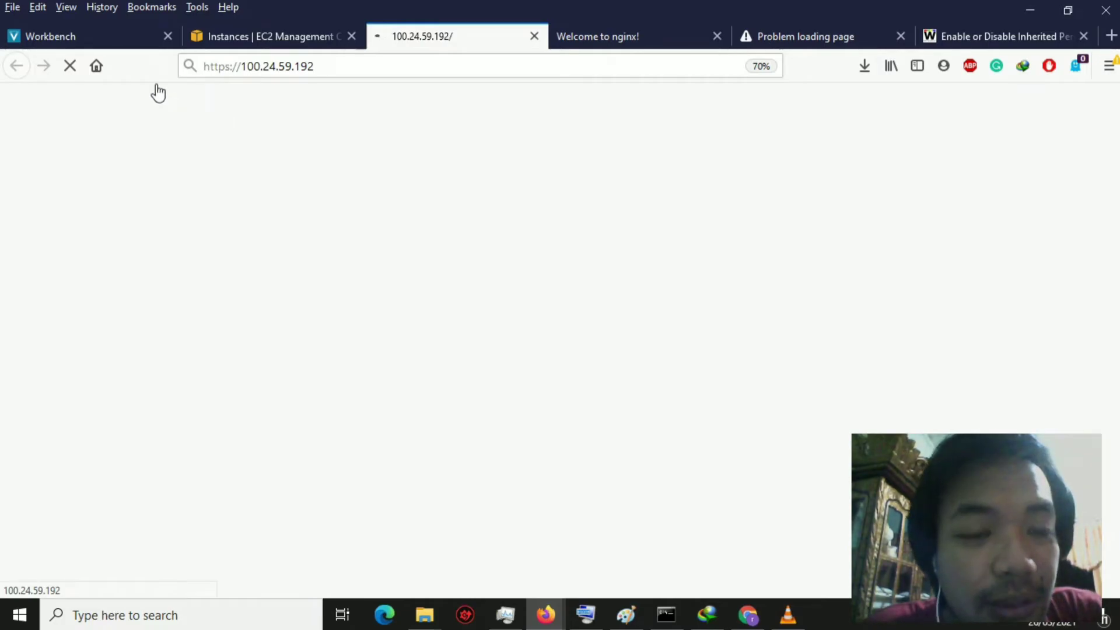
pyautogui.click(70, 67)
pyautogui.click(225, 66)
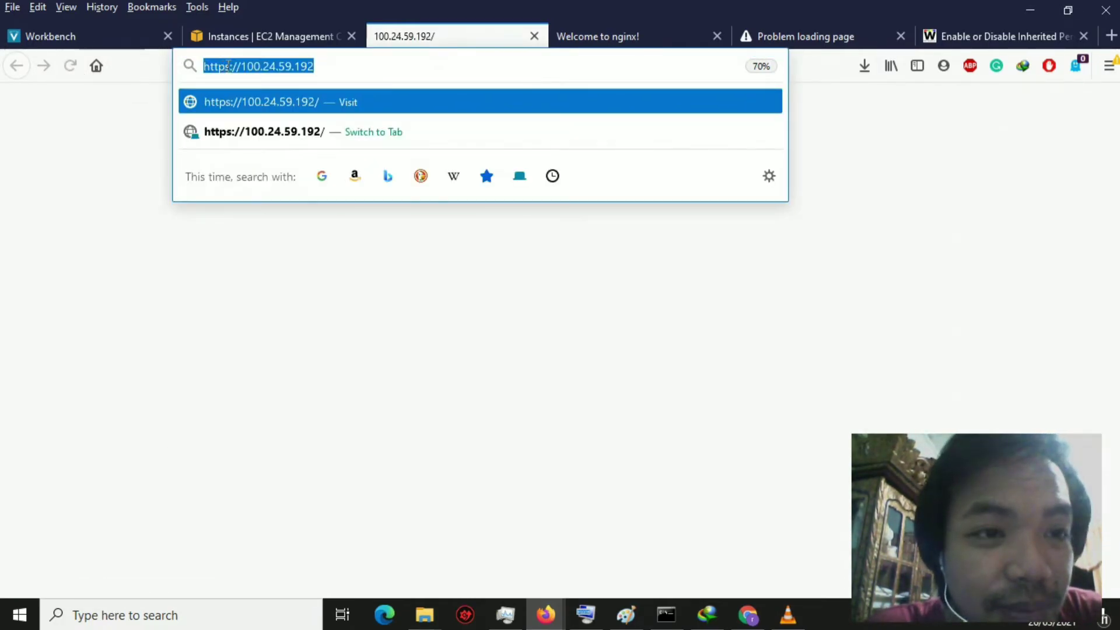
pyautogui.click(226, 66)
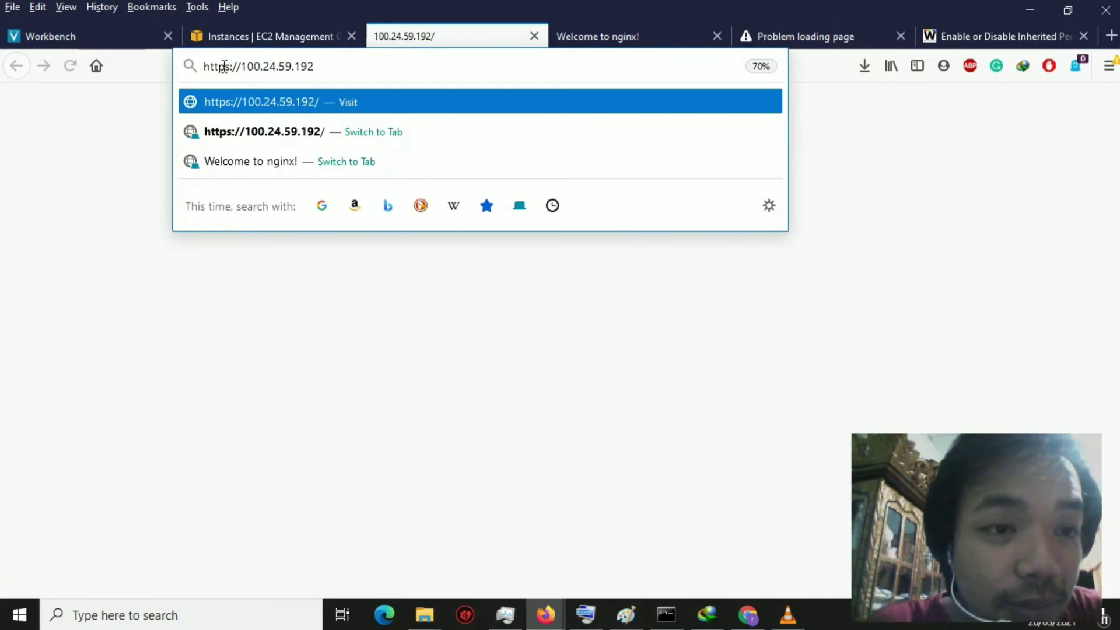
pyautogui.press('BackSpace')
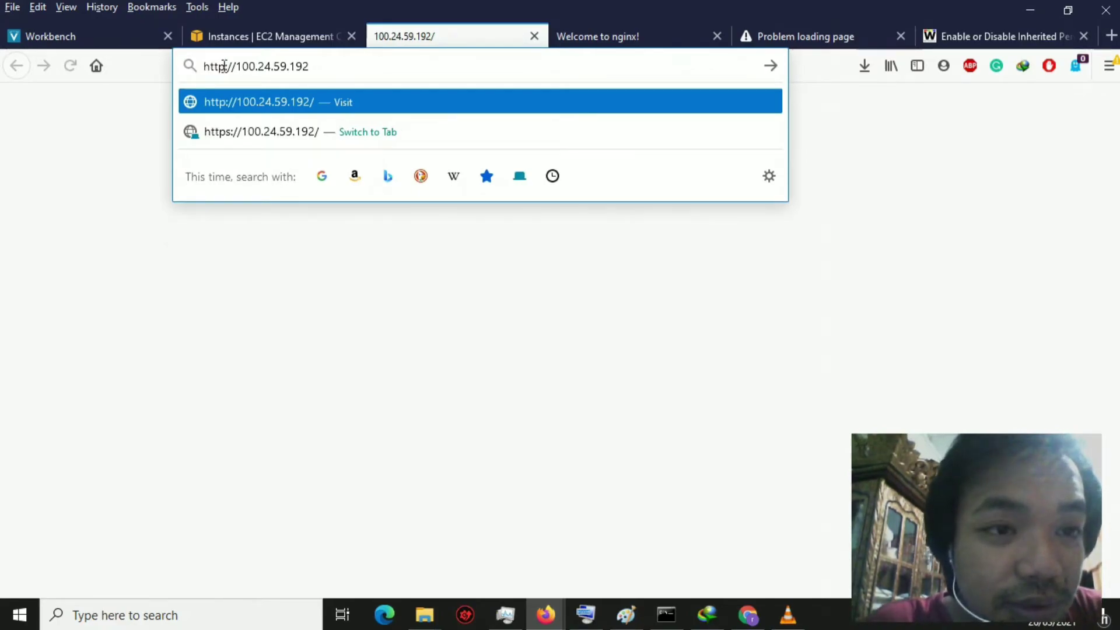
pyautogui.press('Return')
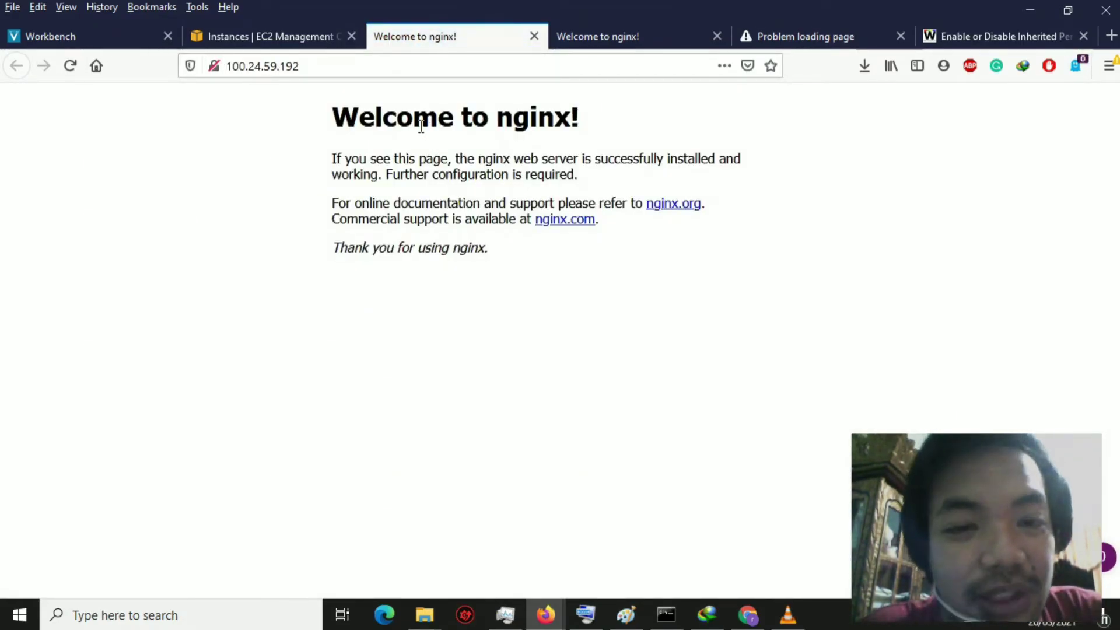
pyautogui.moveTo(375, 115); pyautogui.dragTo(374, 206)
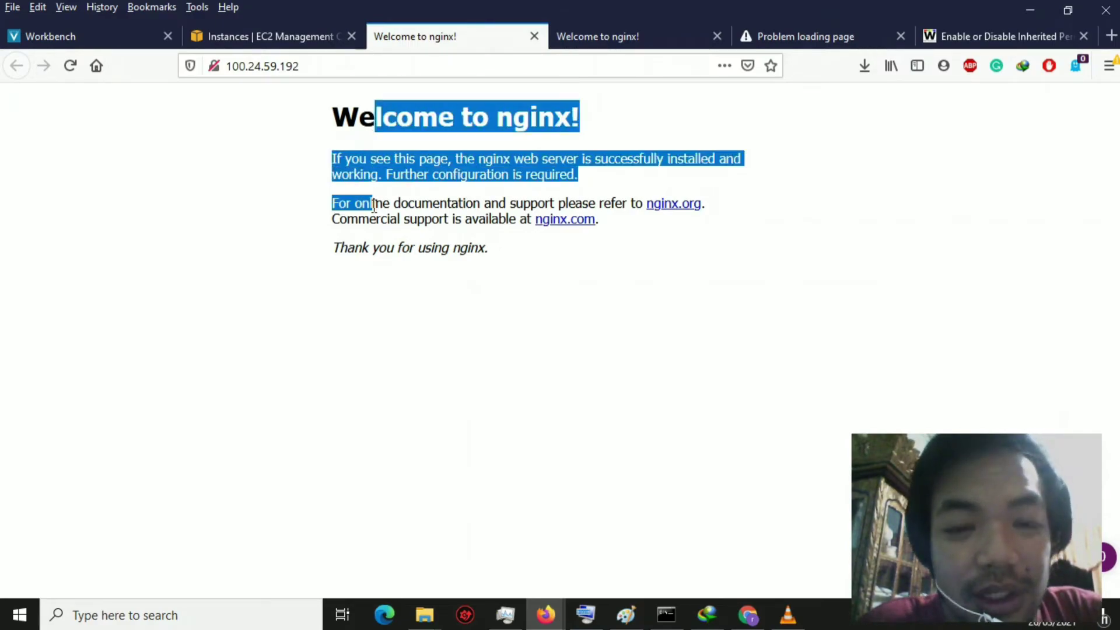
pyautogui.click(548, 151)
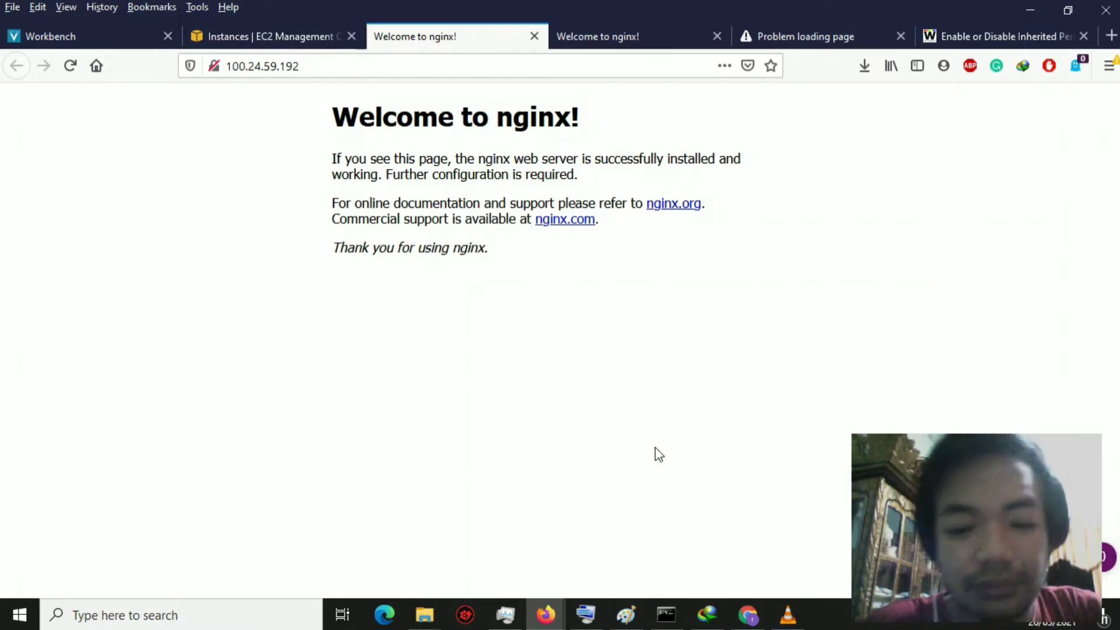
# - Switch to Paint and brush a check mark beside On-Demand Self-Service in the cloud characteristics diagram
pyautogui.click(627, 614)
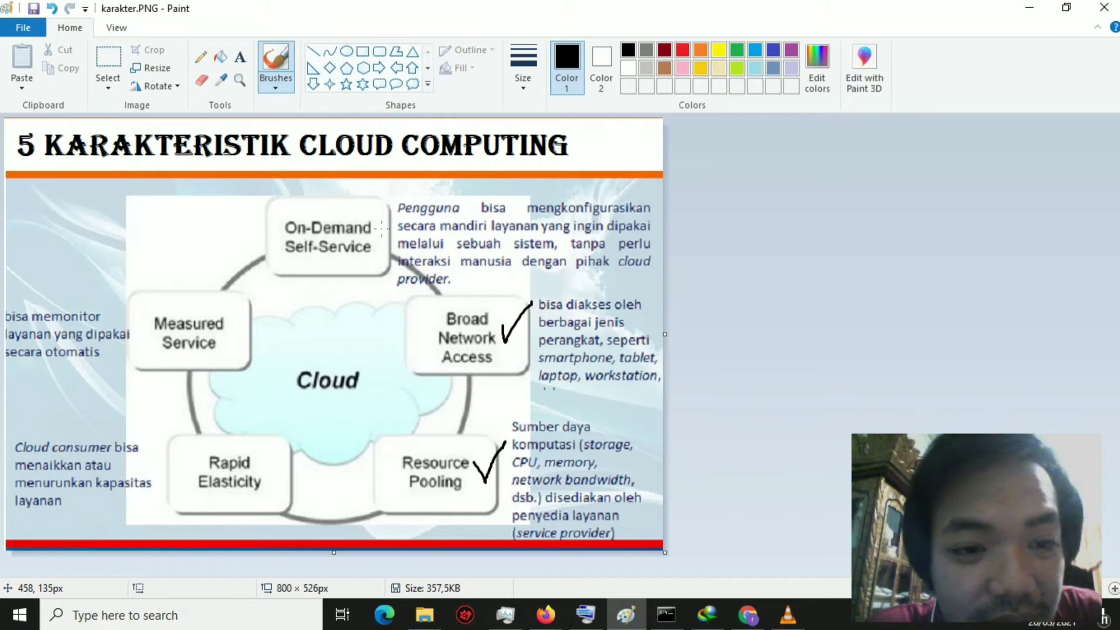
pyautogui.moveTo(381, 228)
pyautogui.mouseDown()
pyautogui.moveTo(389, 245)
pyautogui.moveTo(421, 217)
pyautogui.mouseUp()
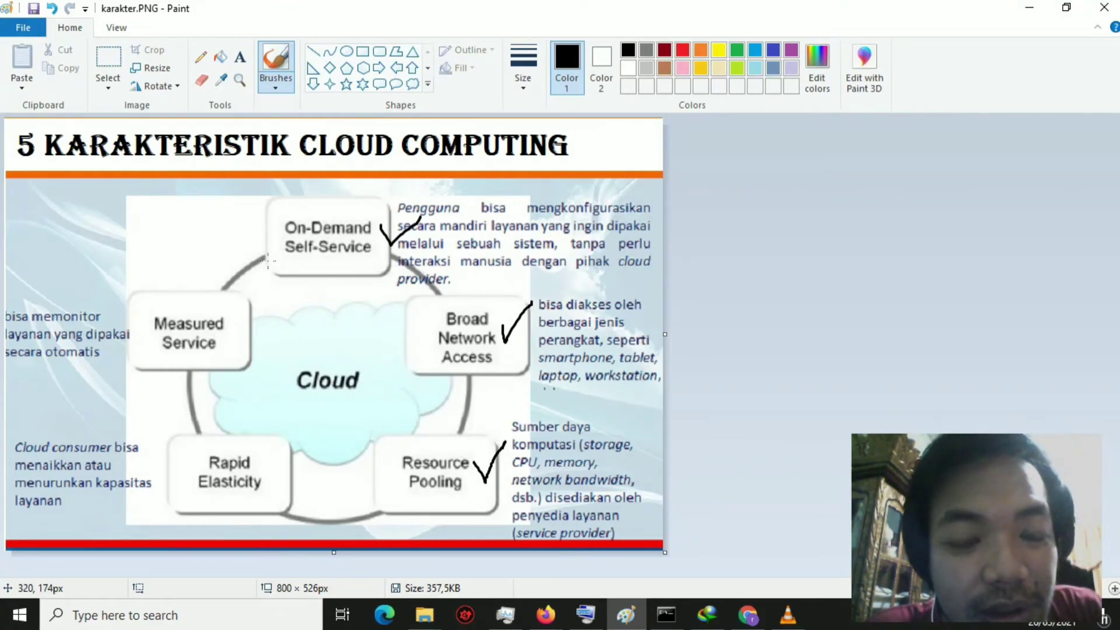
# - Switch back to the EC2 console in Firefox and enable detailed monitoring for the nginx instance, saving the setting
pyautogui.hotkey('alt', 'Tab')
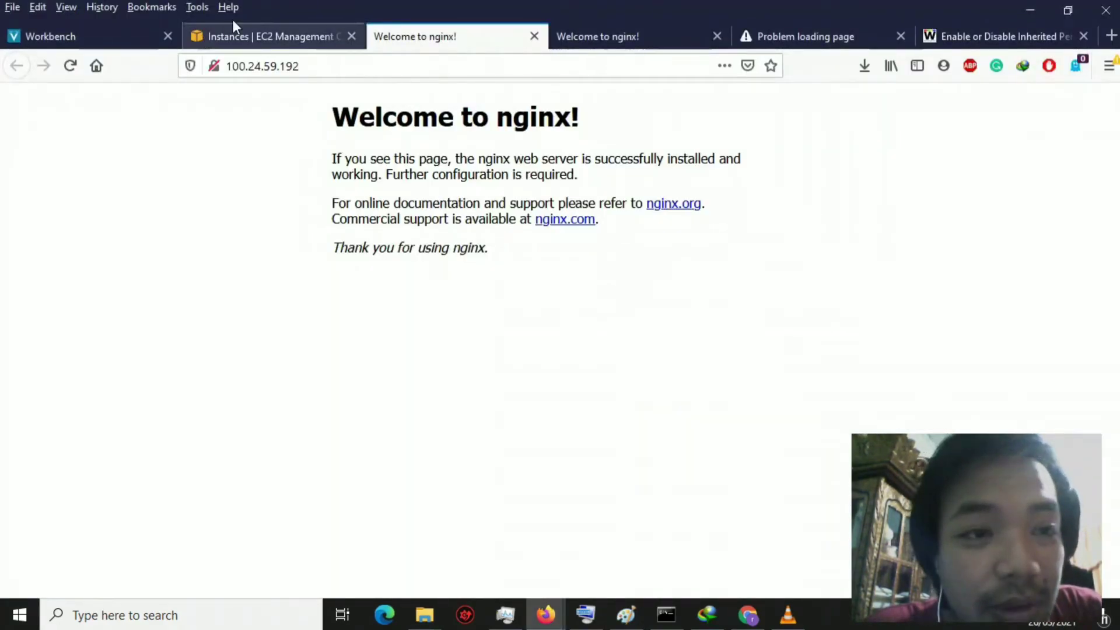
pyautogui.click(273, 34)
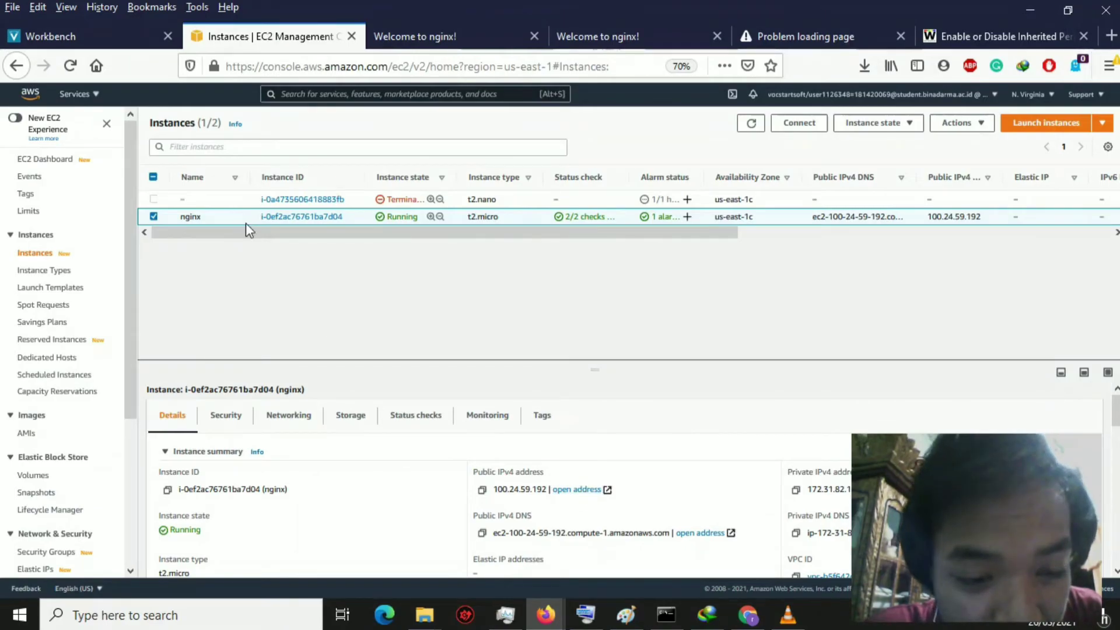
pyautogui.click(500, 420)
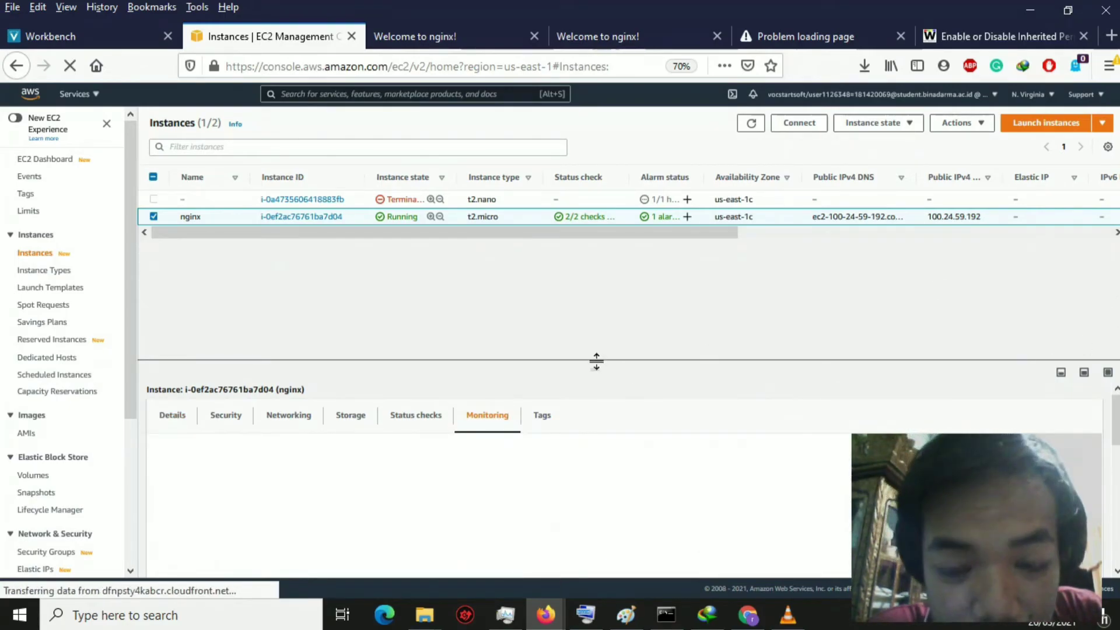
pyautogui.moveTo(596, 361); pyautogui.dragTo(616, 272)
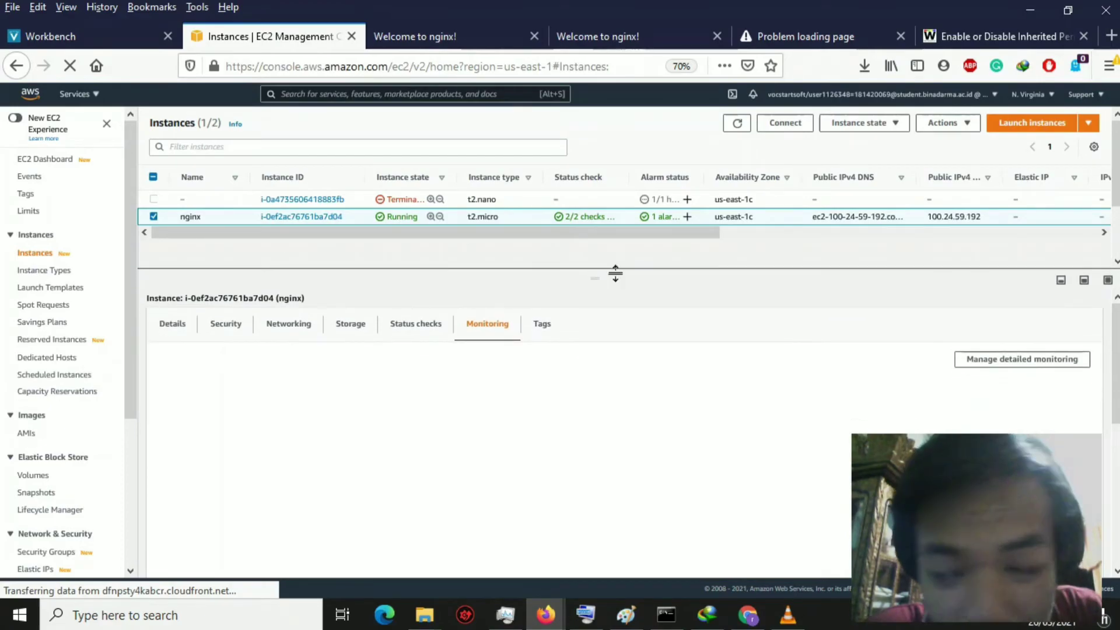
pyautogui.click(1022, 359)
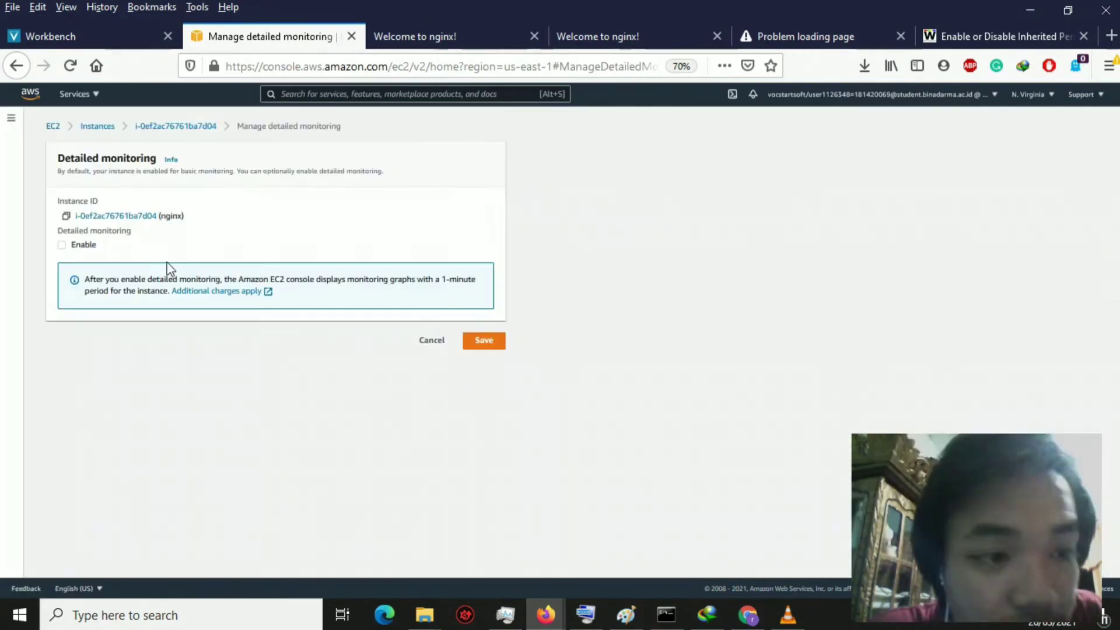
pyautogui.click(70, 248)
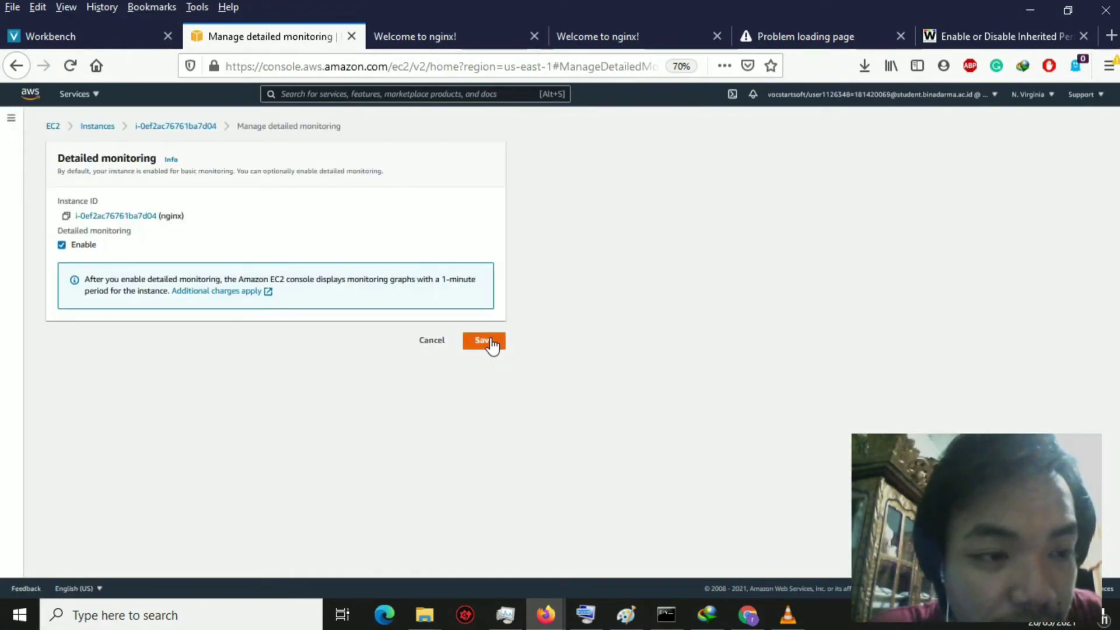
pyautogui.click(492, 344)
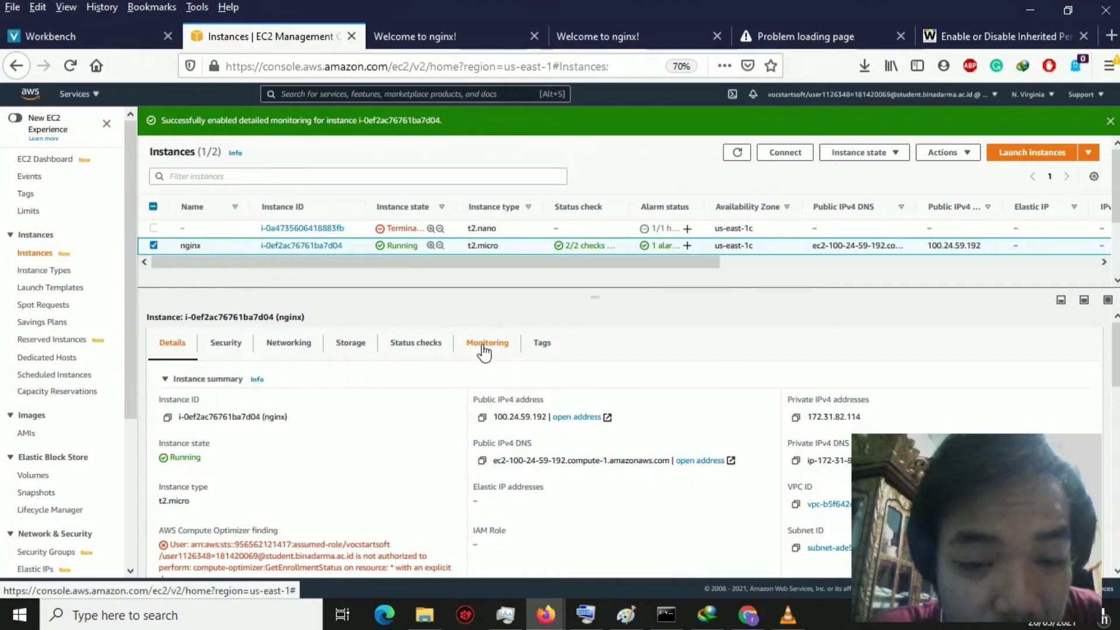
# - Examine the nginx instance's monitoring graphs for CPU utilization, status checks and network traffic
pyautogui.click(484, 350)
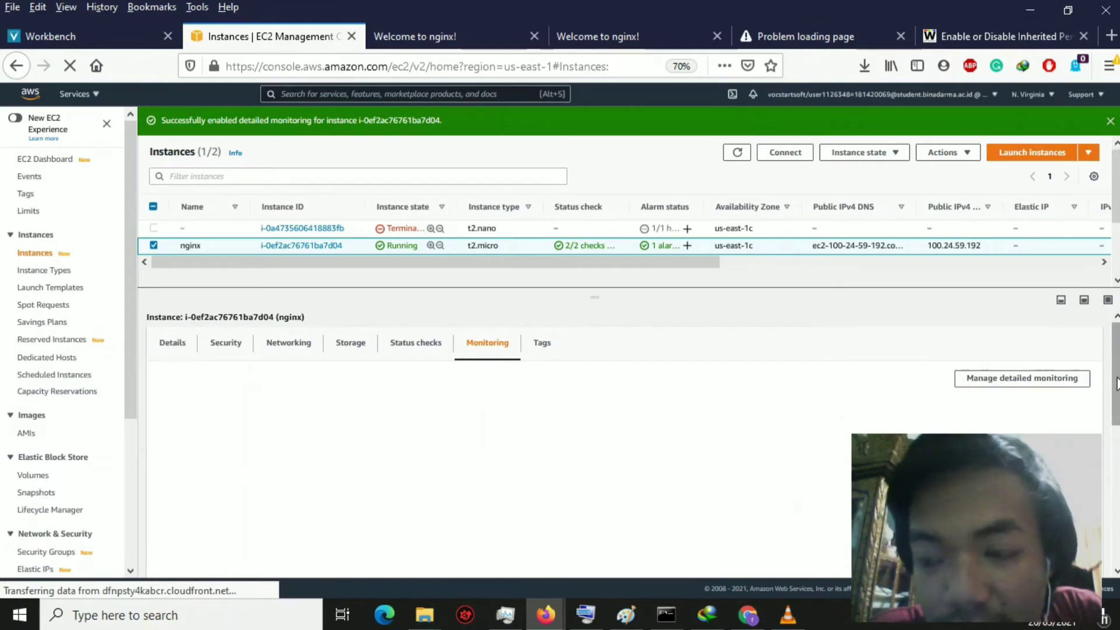
pyautogui.moveTo(1116, 384); pyautogui.dragTo(1115, 403)
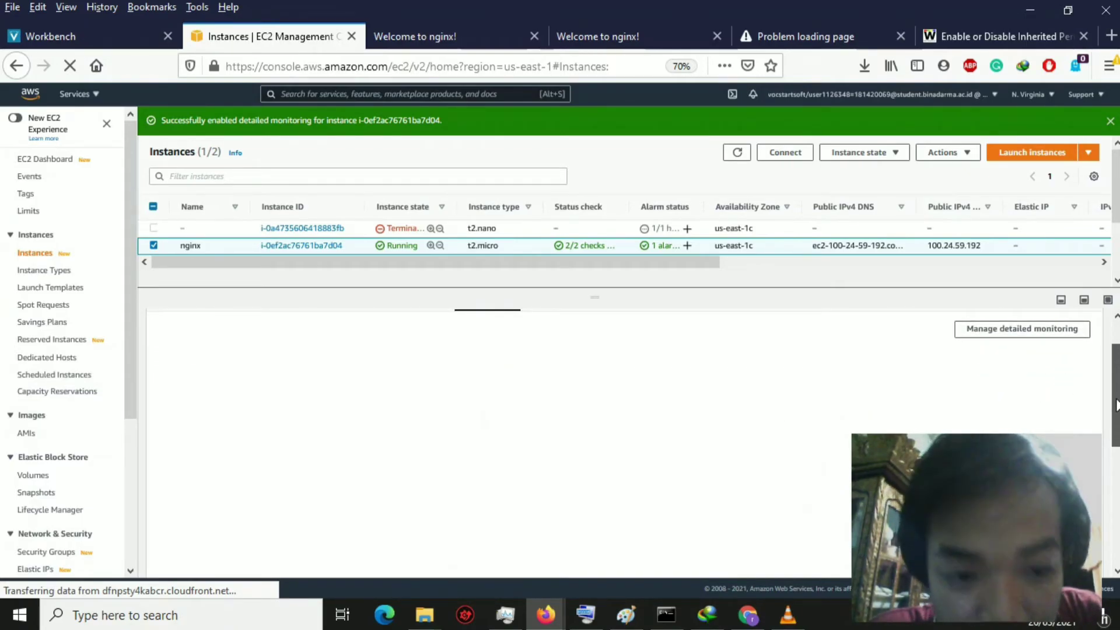
pyautogui.moveTo(1115, 404); pyautogui.dragTo(1116, 394)
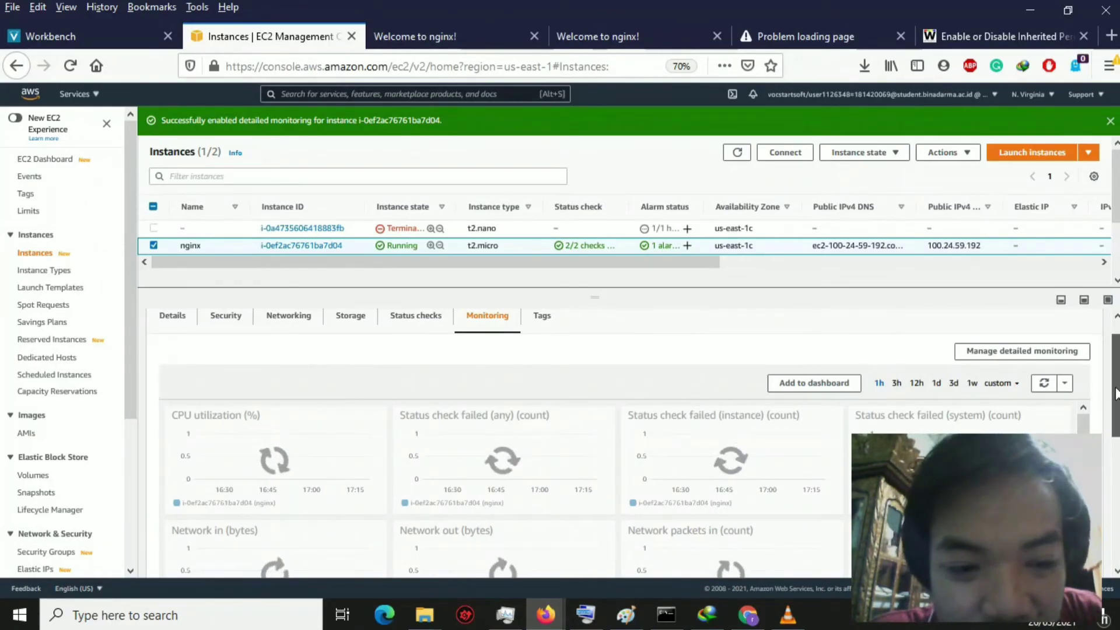
pyautogui.moveTo(1116, 395)
pyautogui.mouseDown()
pyautogui.moveTo(1115, 508)
pyautogui.moveTo(1108, 416)
pyautogui.mouseUp()
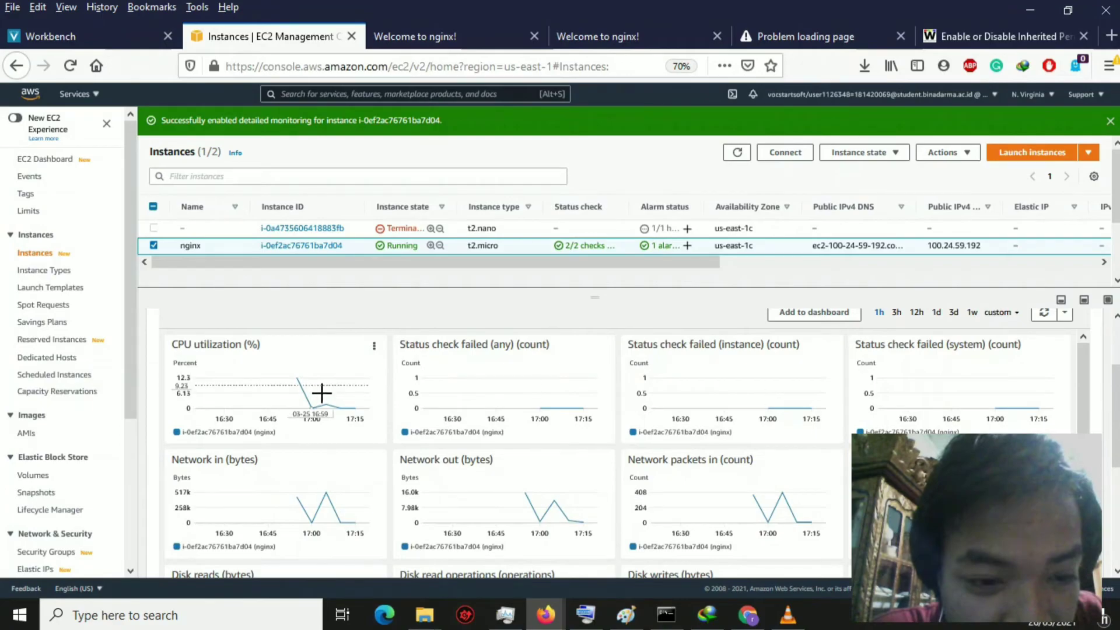
pyautogui.moveTo(307, 387)
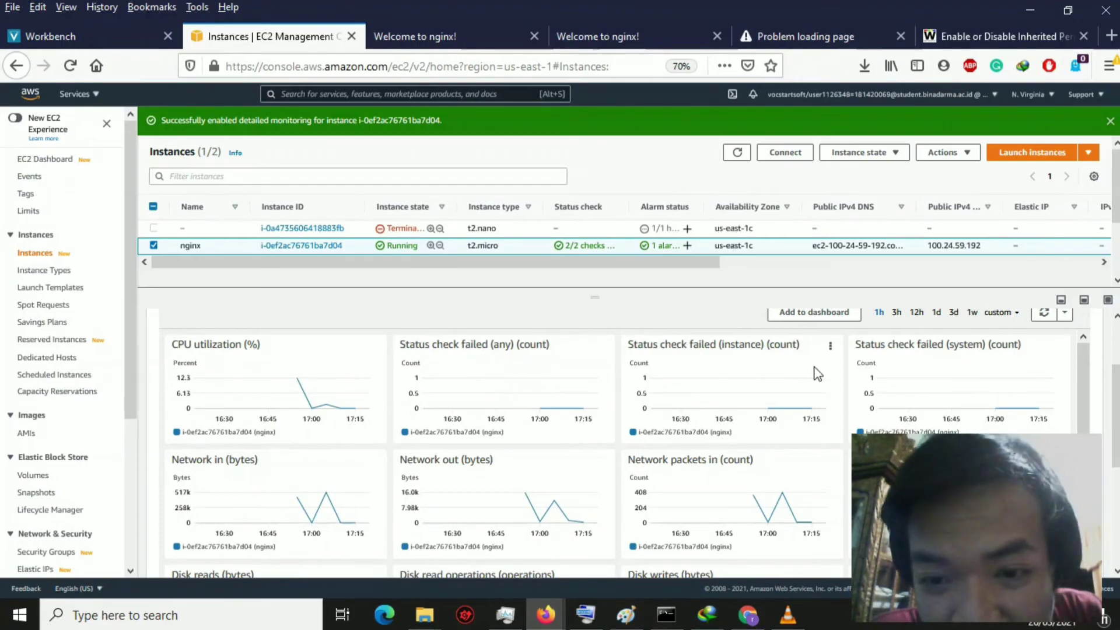
pyautogui.scroll(-1, 1077, 400)
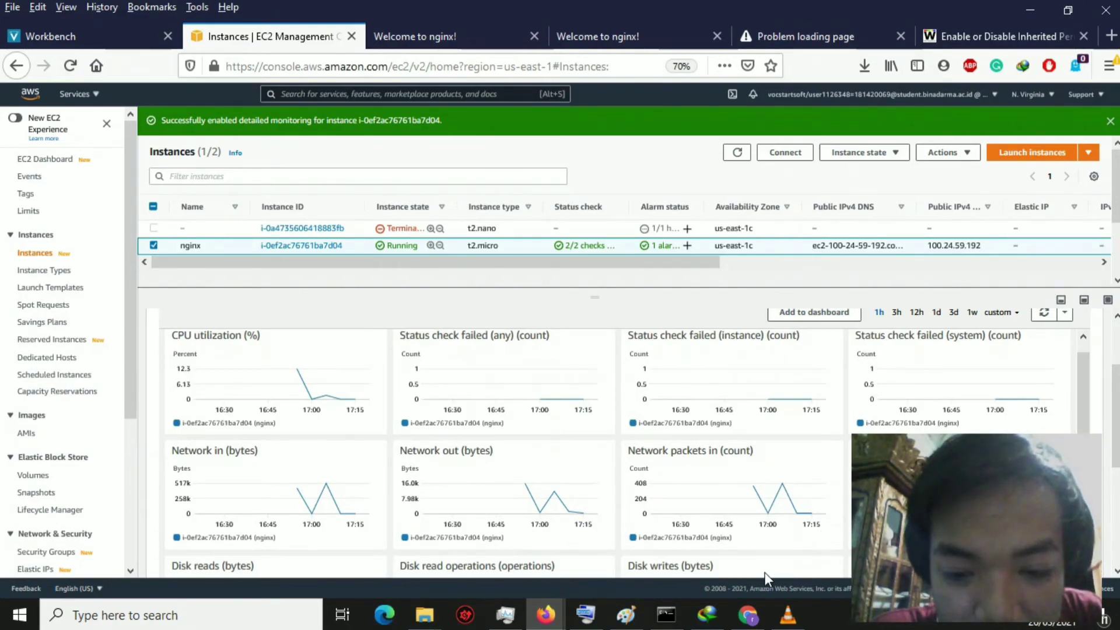
# - Switch to Paint and brush a check mark beside Measured Service in the cloud characteristics diagram
pyautogui.click(641, 616)
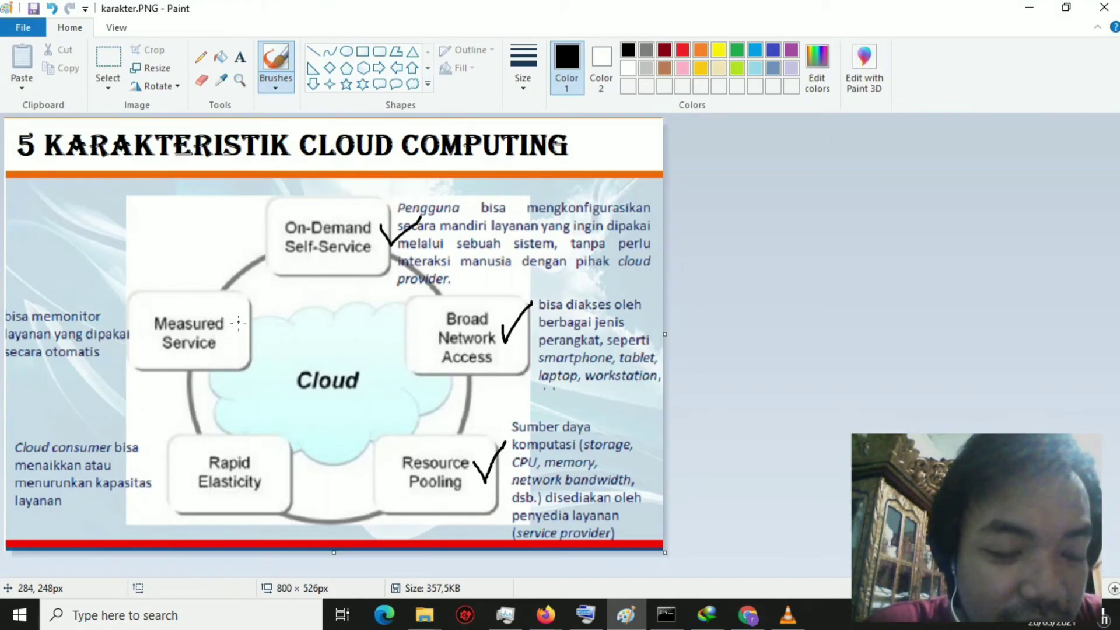
pyautogui.moveTo(241, 348); pyautogui.dragTo(288, 293)
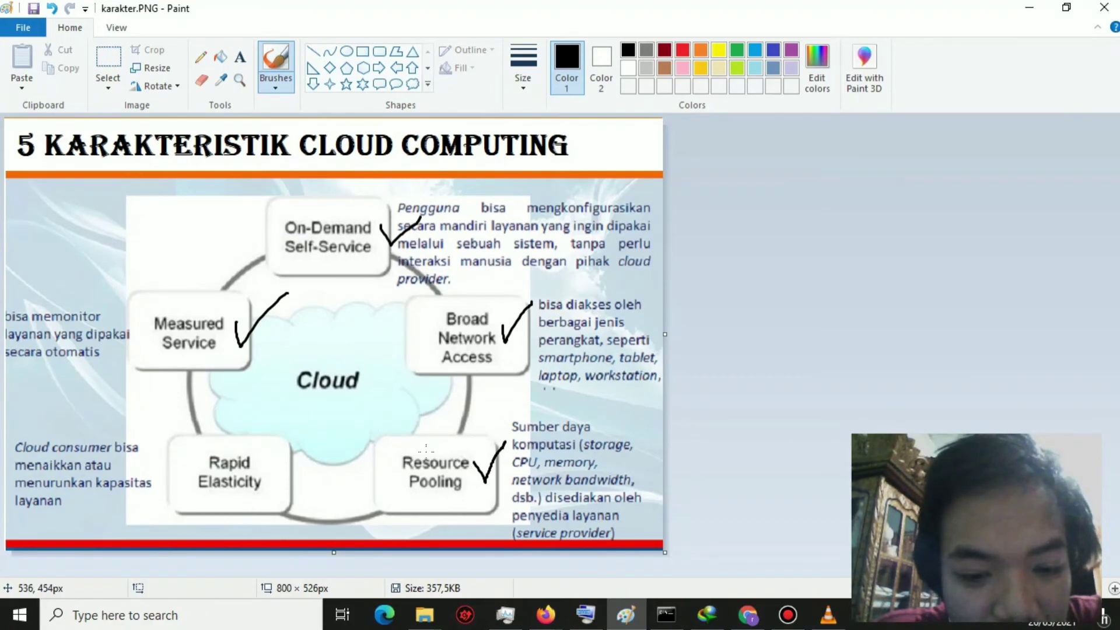
# - Switch to the Firefox window with the EC2 console and stop the nginx instance, confirming the stop
pyautogui.click(547, 620)
pyautogui.click(450, 568)
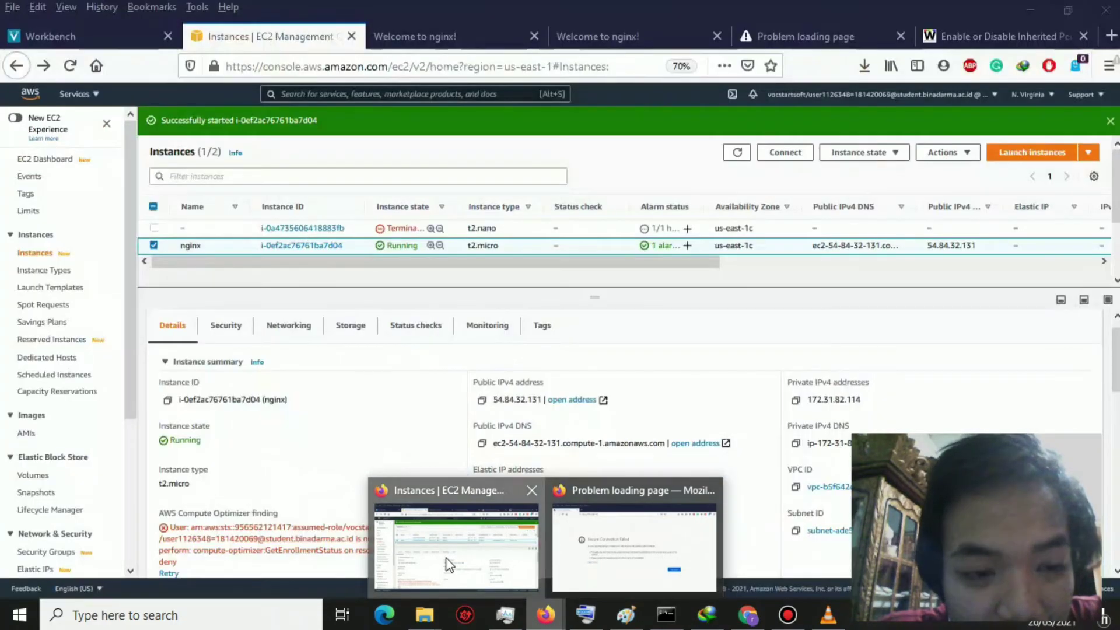
pyautogui.rightClick(240, 246)
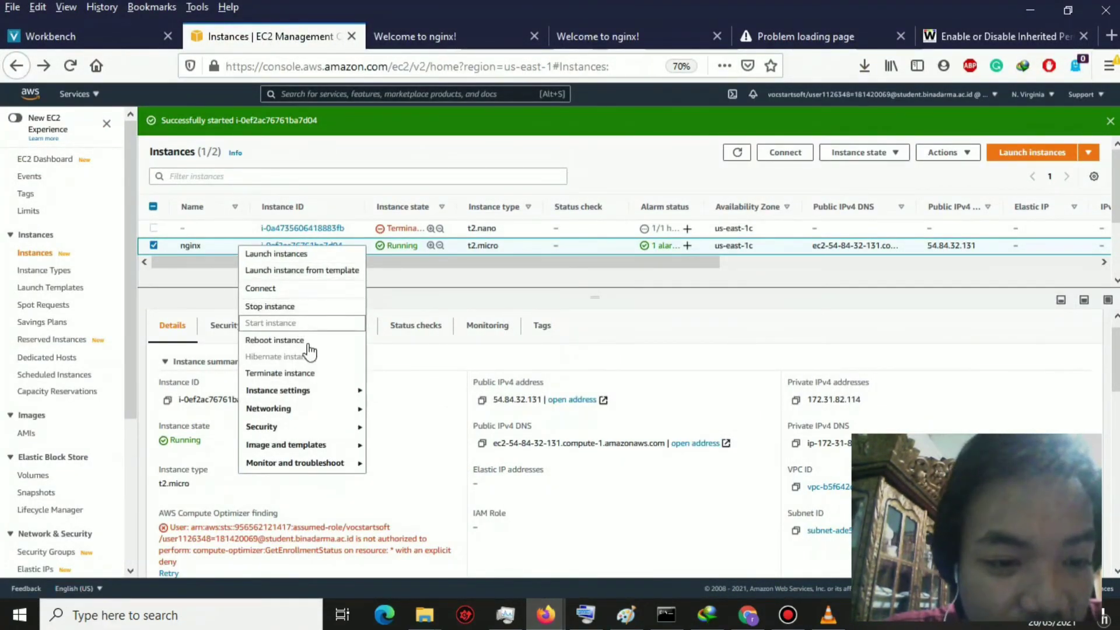
pyautogui.moveTo(328, 395)
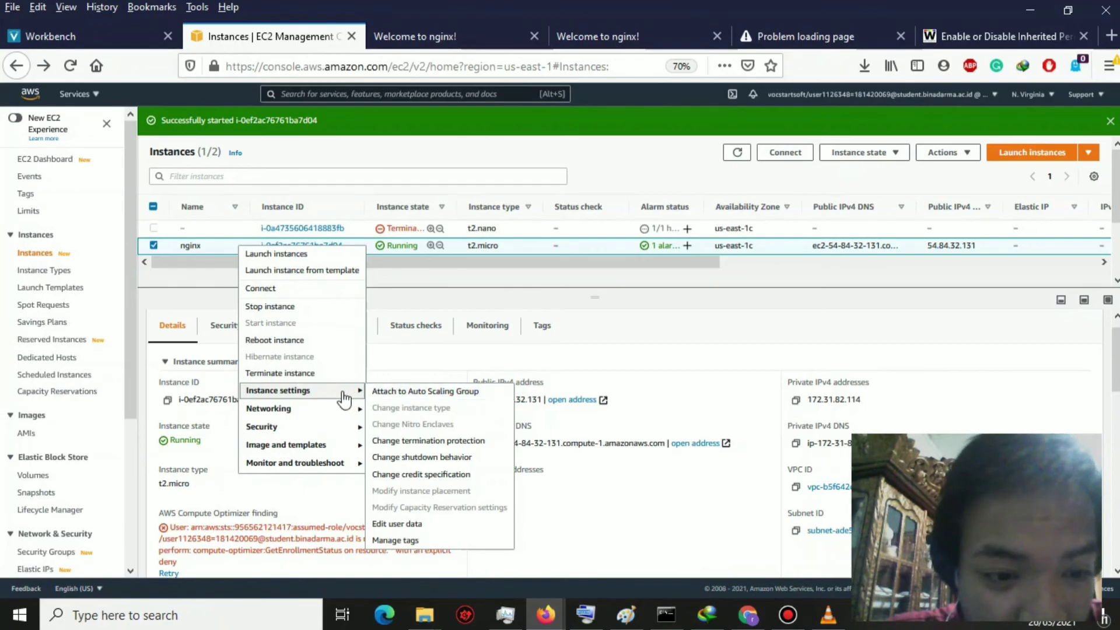
pyautogui.click(297, 308)
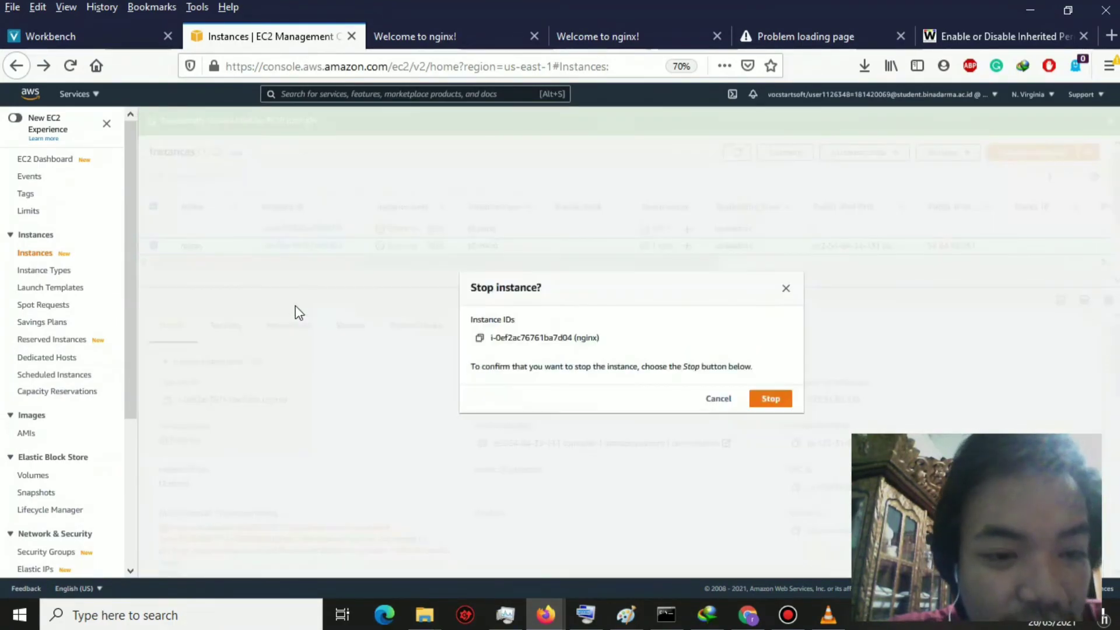
pyautogui.click(770, 399)
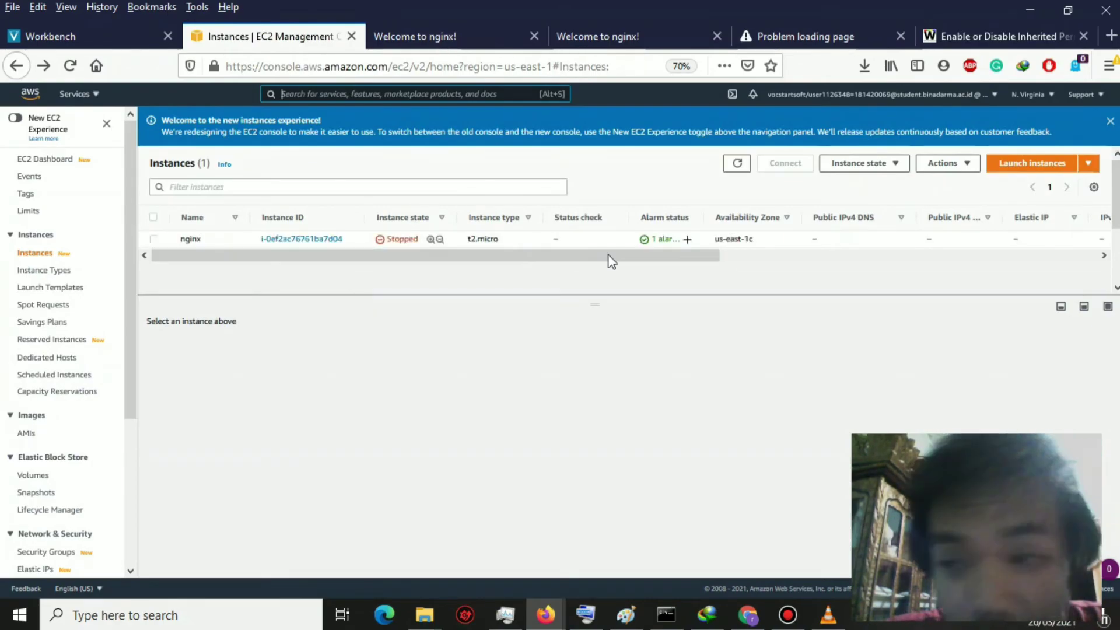
# - Change the stopped nginx instance's type to t2.nano and apply the change
pyautogui.click(229, 240)
pyautogui.rightClick(229, 240)
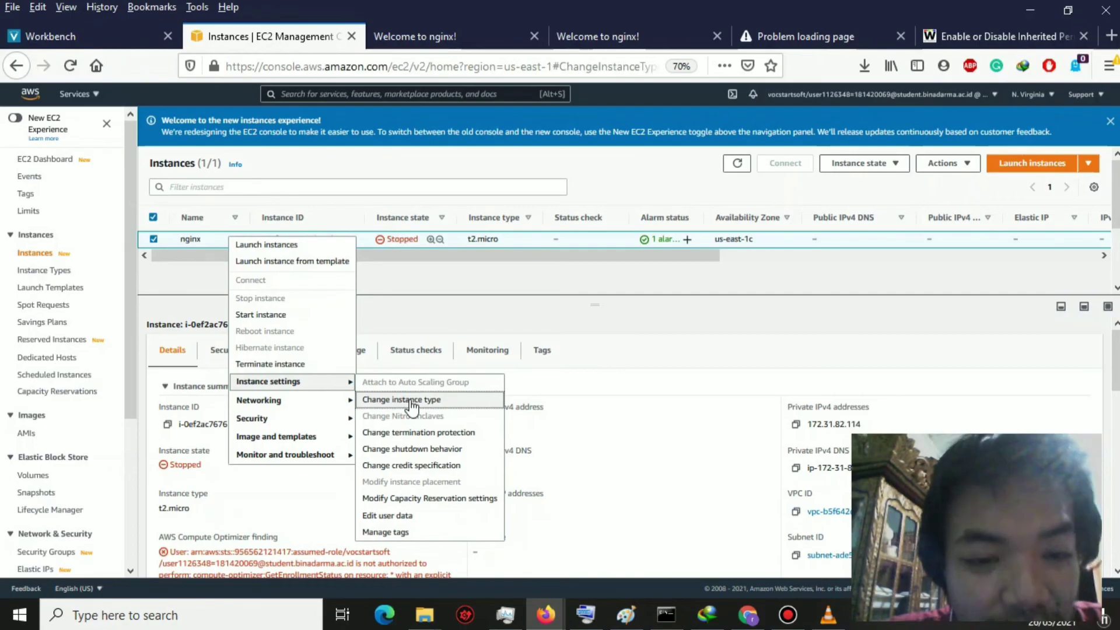
pyautogui.click(412, 400)
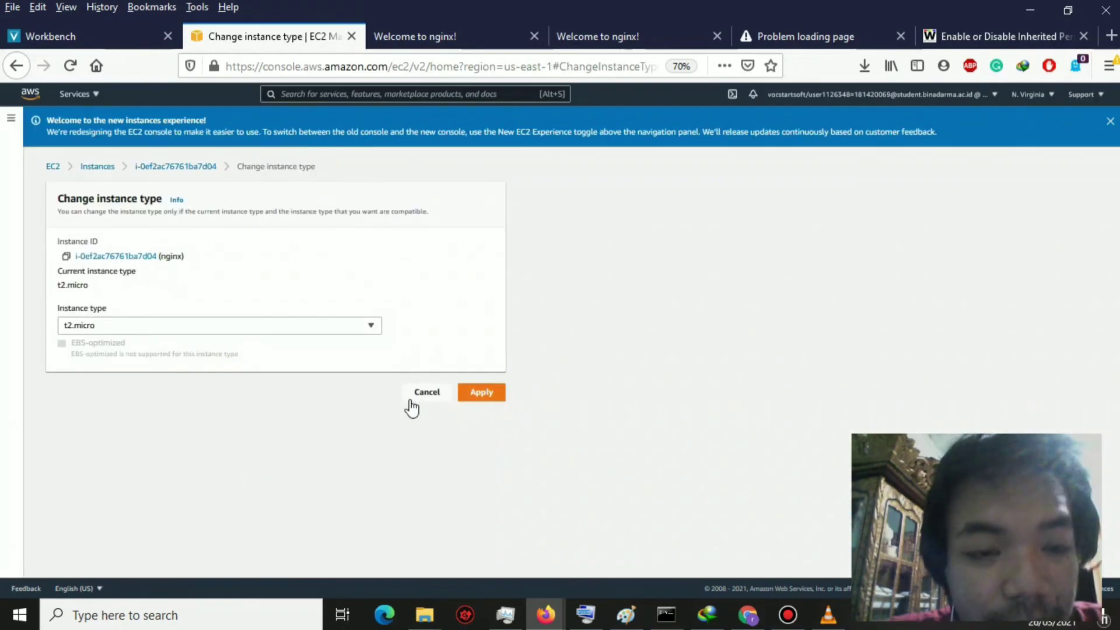
pyautogui.click(317, 333)
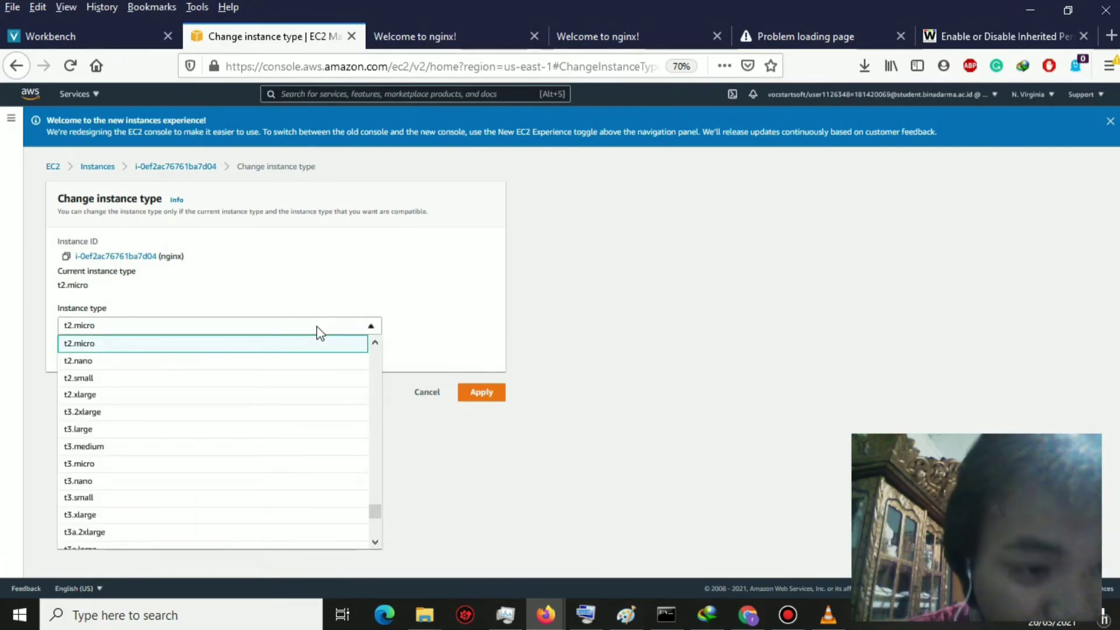
pyautogui.click(376, 343)
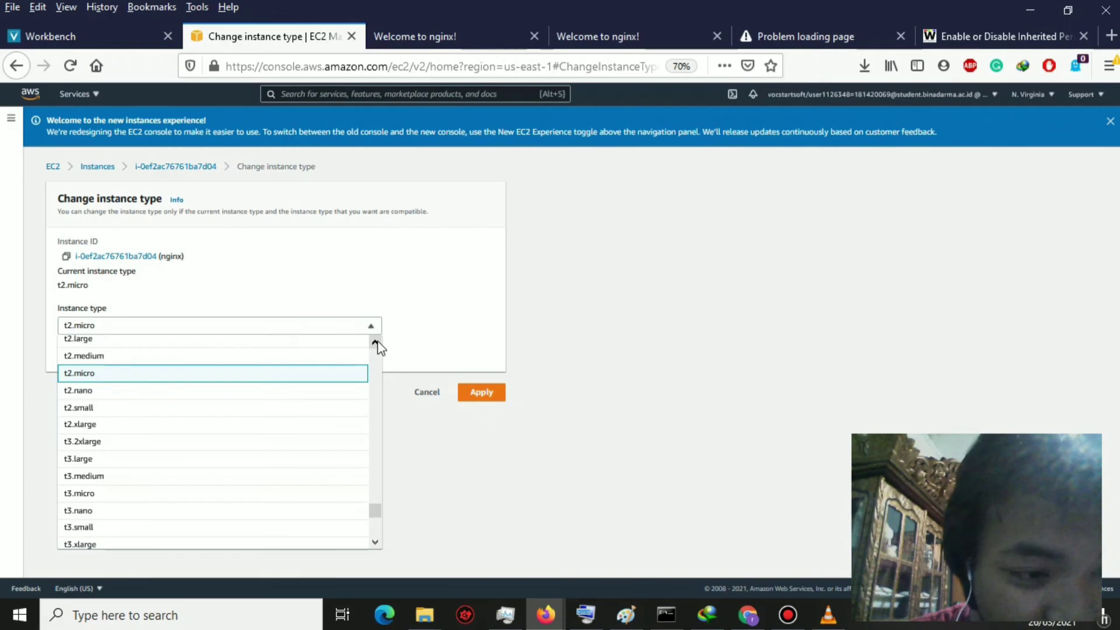
pyautogui.click(304, 391)
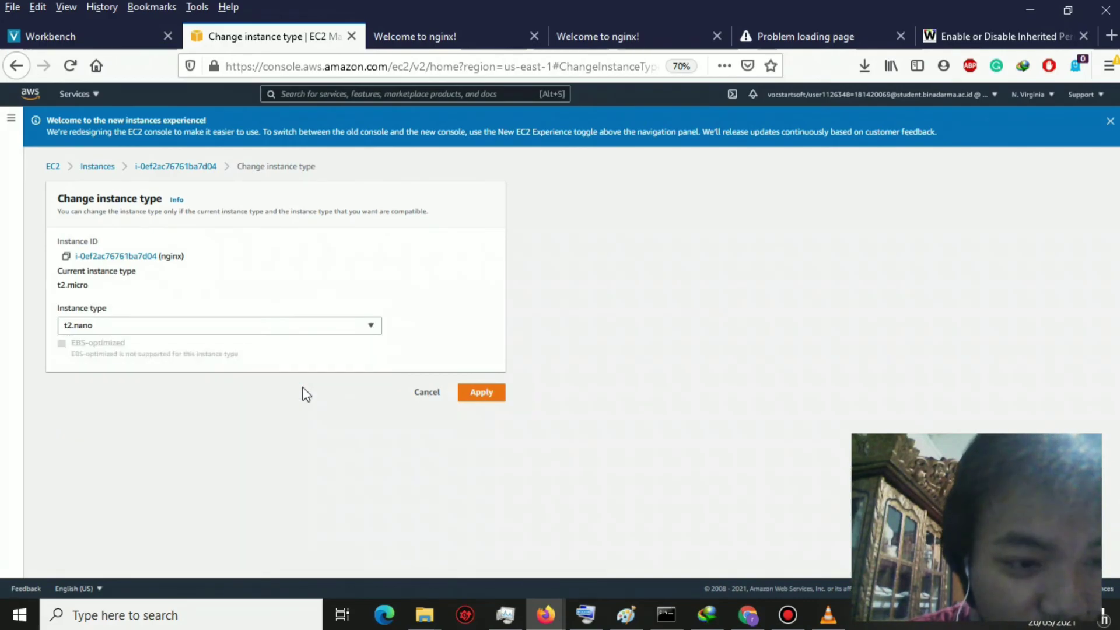
pyautogui.click(497, 397)
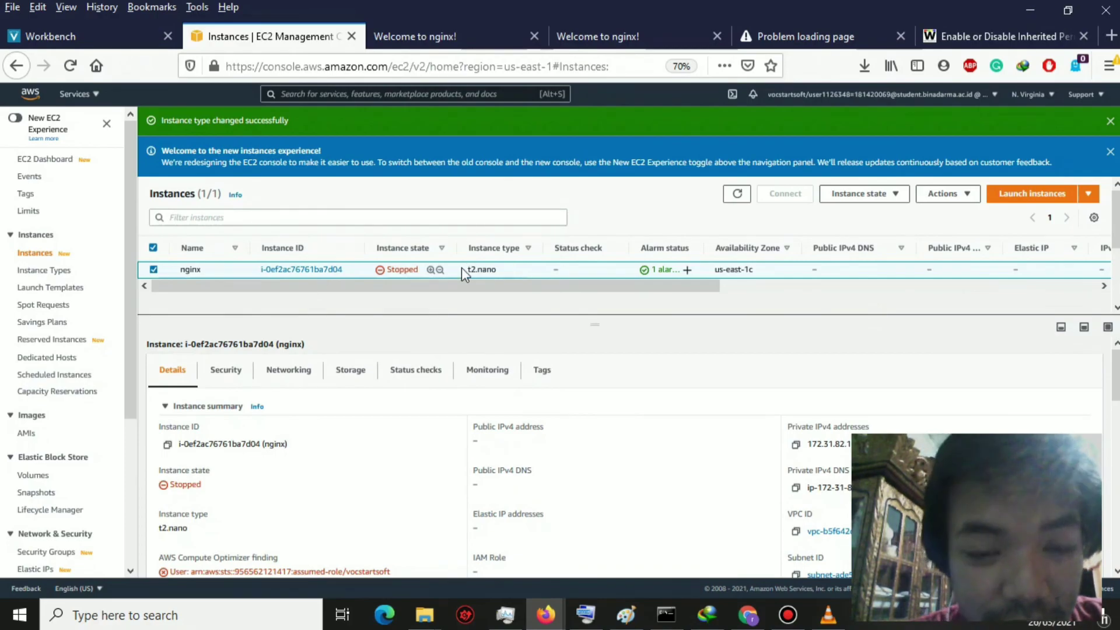
# - Switch to Paint to bring up the cloud characteristics diagram
pyautogui.click(636, 620)
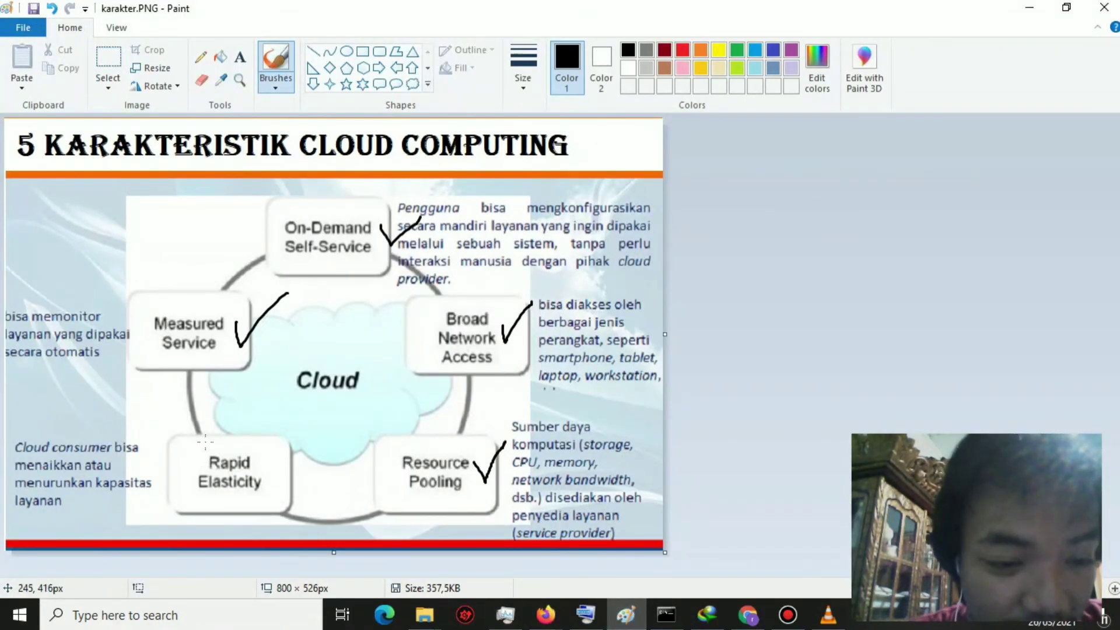